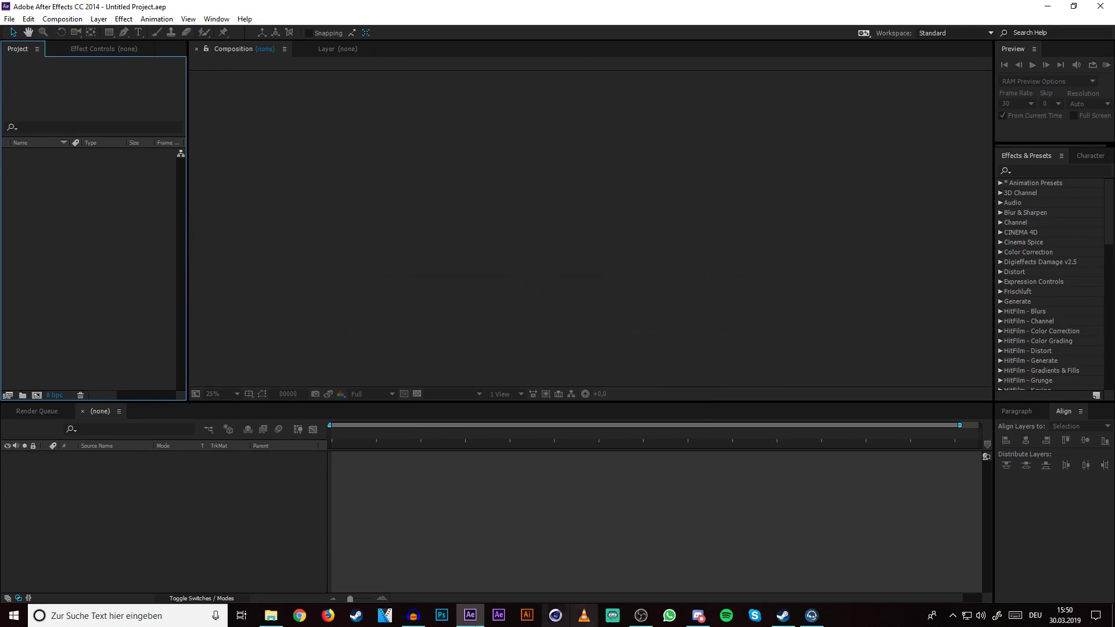
Step: Set up a new composition named music at 1920×1080, keeping the frame rate at 30 fps
{"action": "mouse_move", "coordinate": [471, 615]}
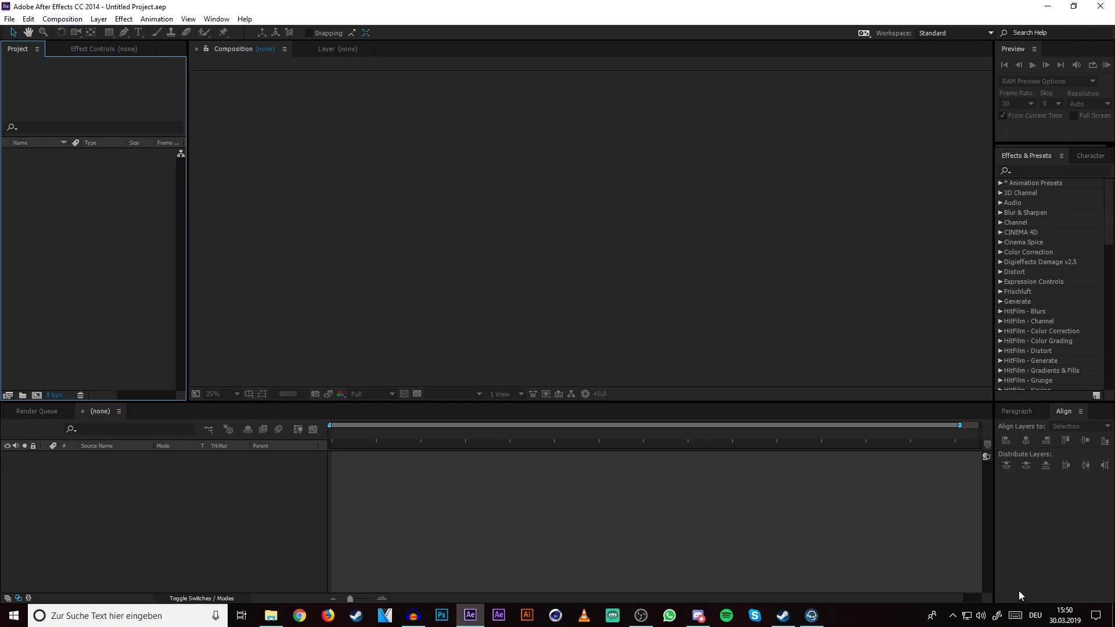
{"action": "left_click", "coordinate": [62, 18]}
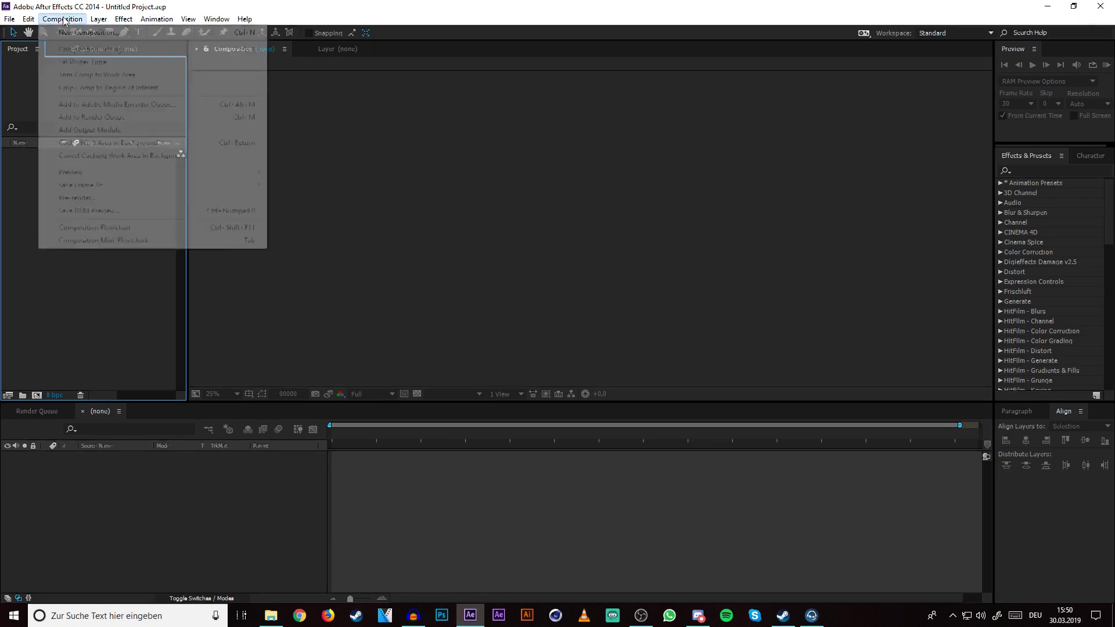
{"action": "left_click", "coordinate": [77, 33]}
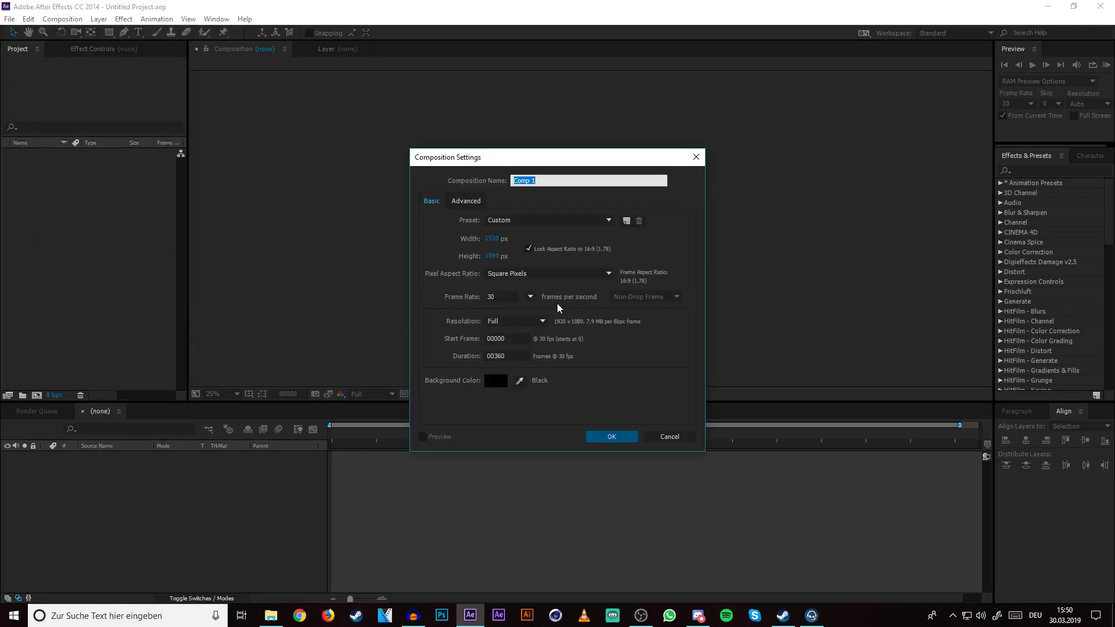
{"action": "type", "text": "music"}
{"action": "left_click", "coordinate": [530, 296]}
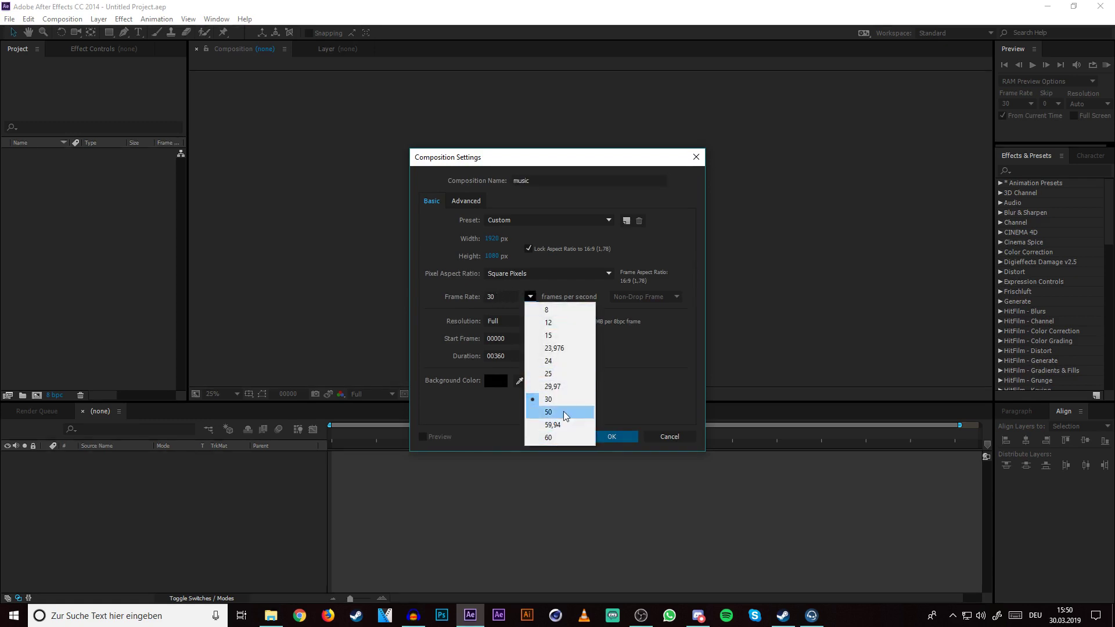
{"action": "left_click", "coordinate": [629, 423]}
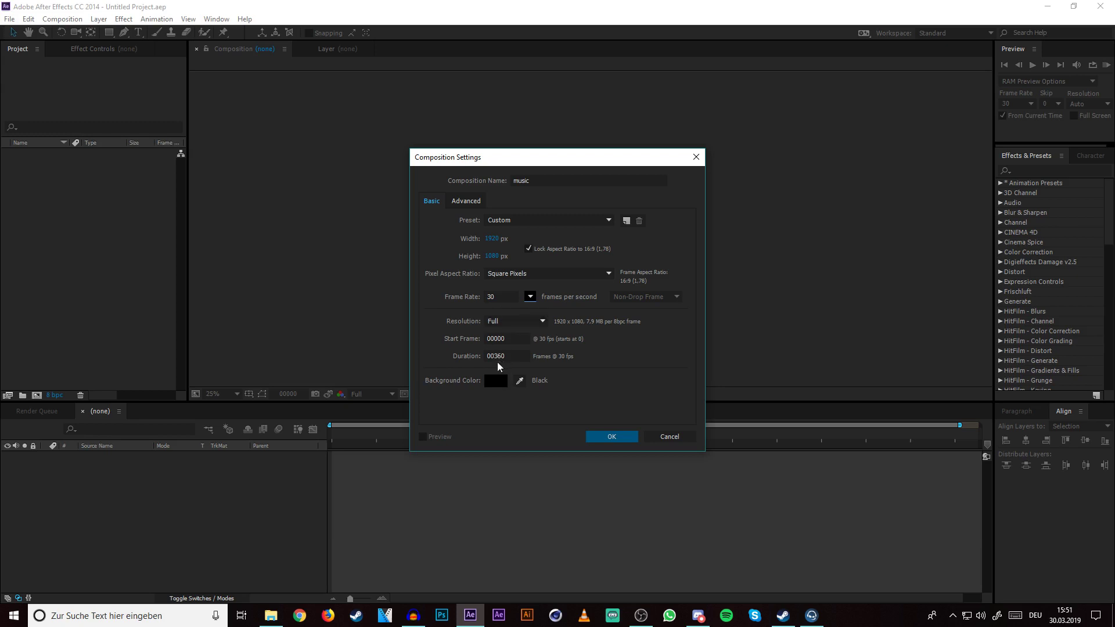
Step: Confirm the music composition and toggle the time display between timecode and frames
{"action": "left_click", "coordinate": [610, 437]}
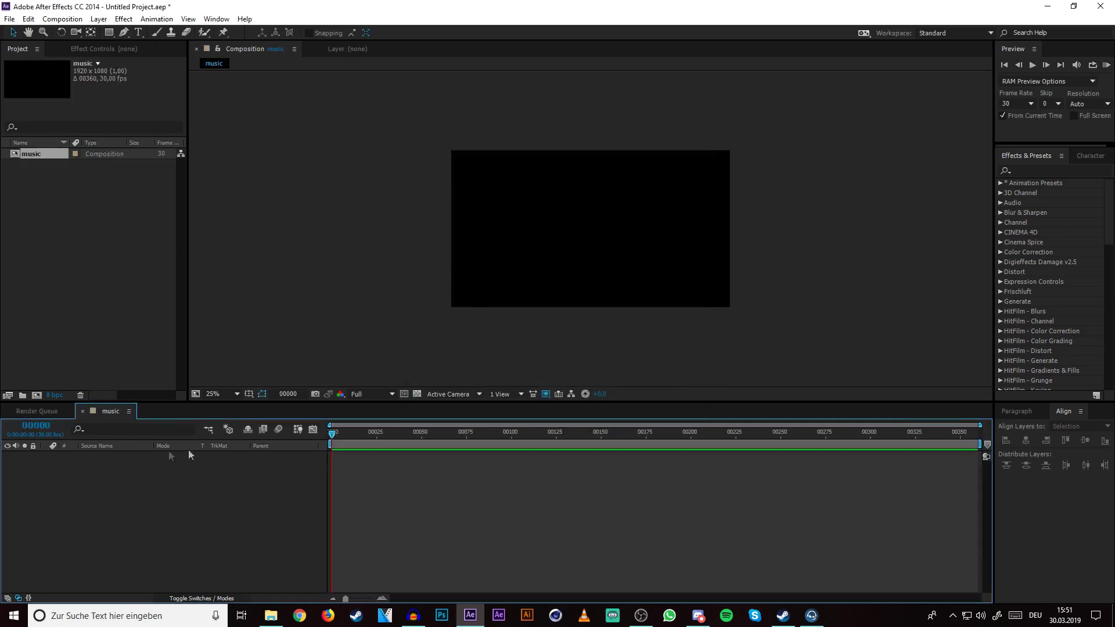
{"action": "left_click", "coordinate": [40, 430], "text": "ctrl"}
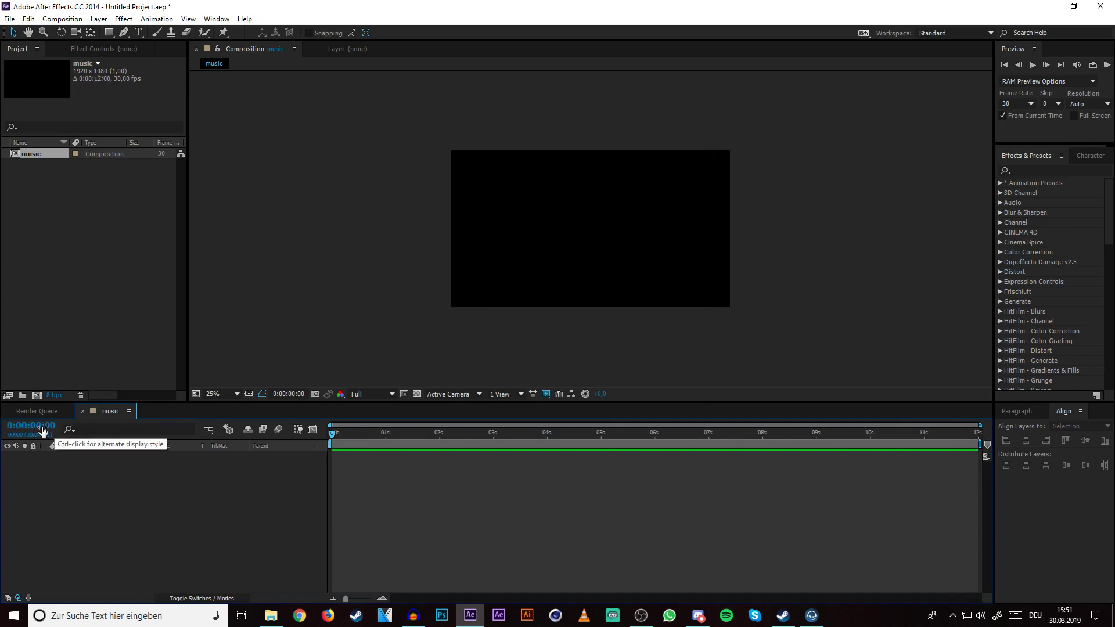
{"action": "left_click", "coordinate": [39, 431], "text": "ctrl"}
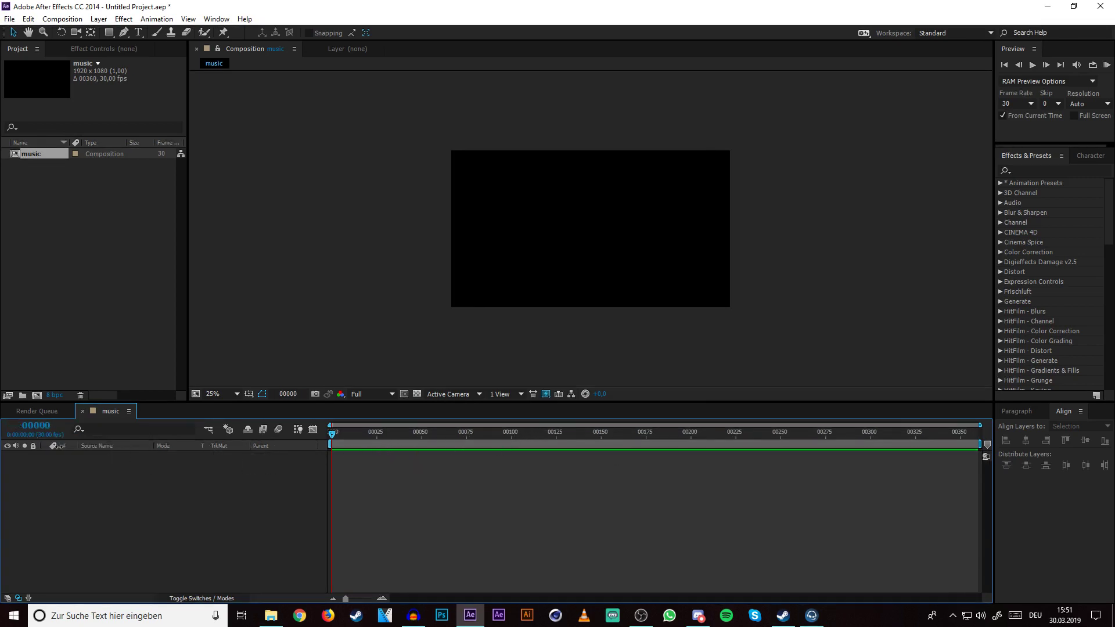
Step: Import the Eminem mp3 from Explorer and add it as a layer in music
{"action": "key", "text": "alt+Tab"}
{"action": "left_click_drag", "start_coordinate": [145, 127], "coordinate": [110, 276]}
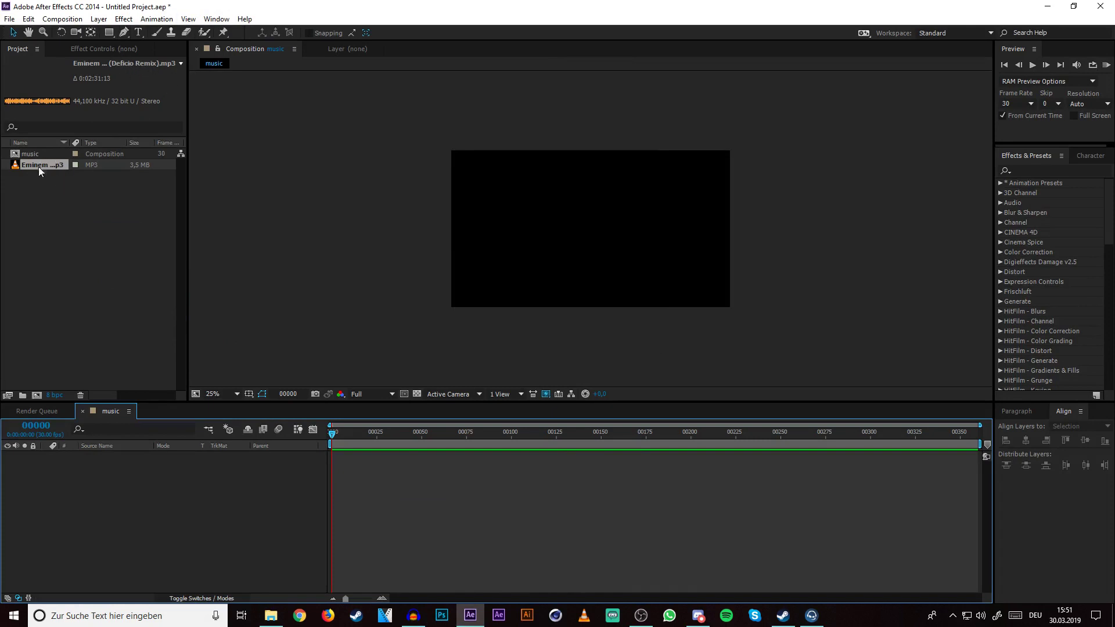
{"action": "left_click_drag", "start_coordinate": [44, 165], "coordinate": [97, 476]}
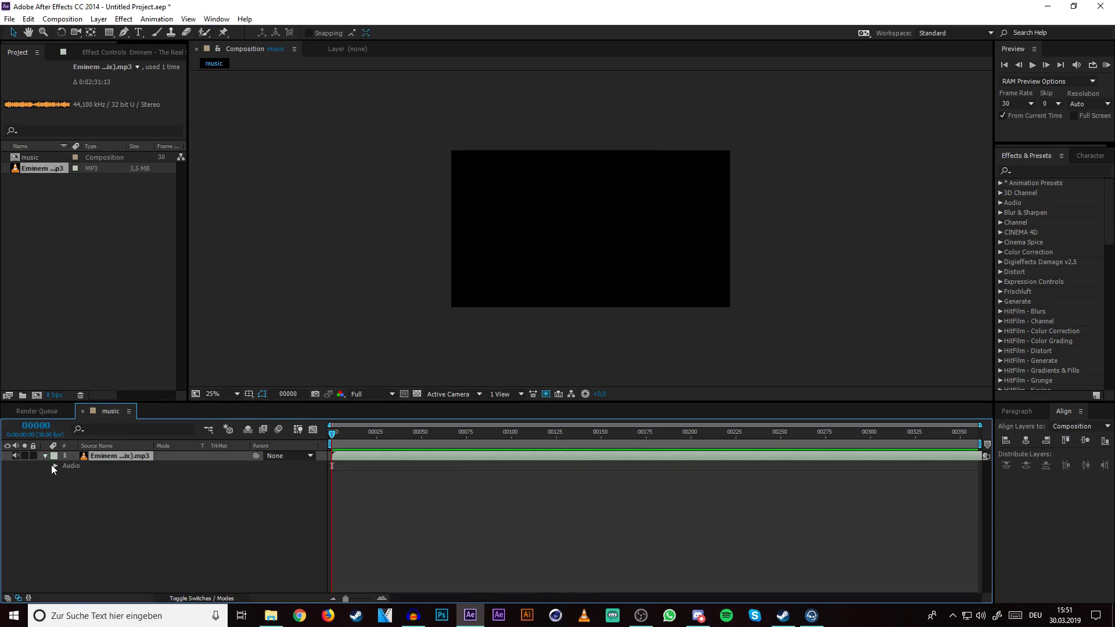
Step: Reveal the song layer's audio waveform and adjust the preview skip and frame rate settings
{"action": "left_click", "coordinate": [54, 466]}
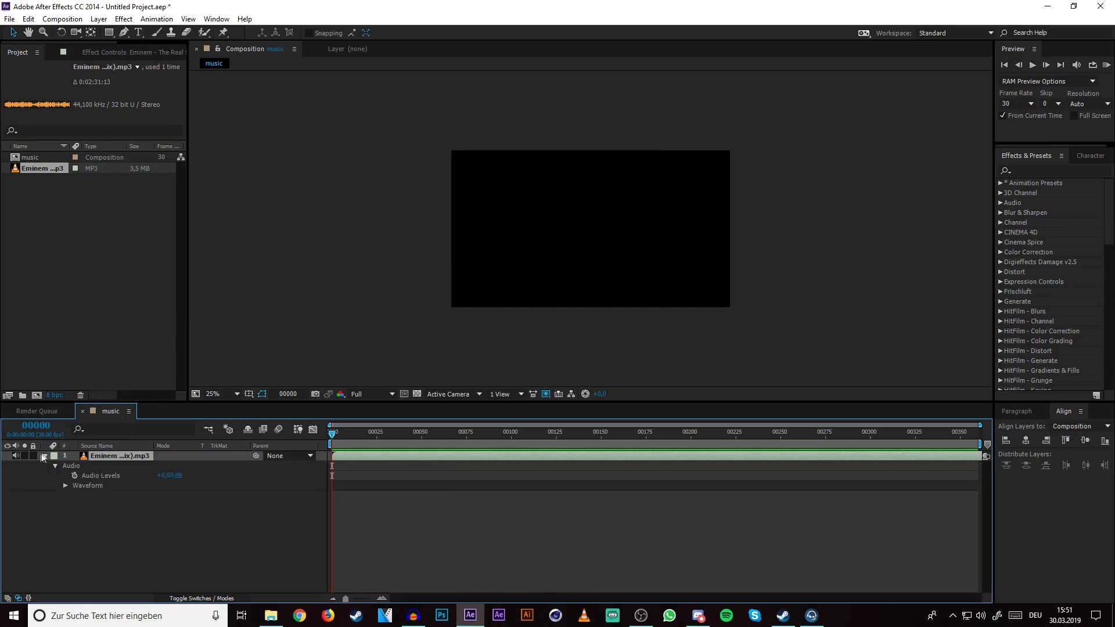
{"action": "left_click", "coordinate": [65, 485]}
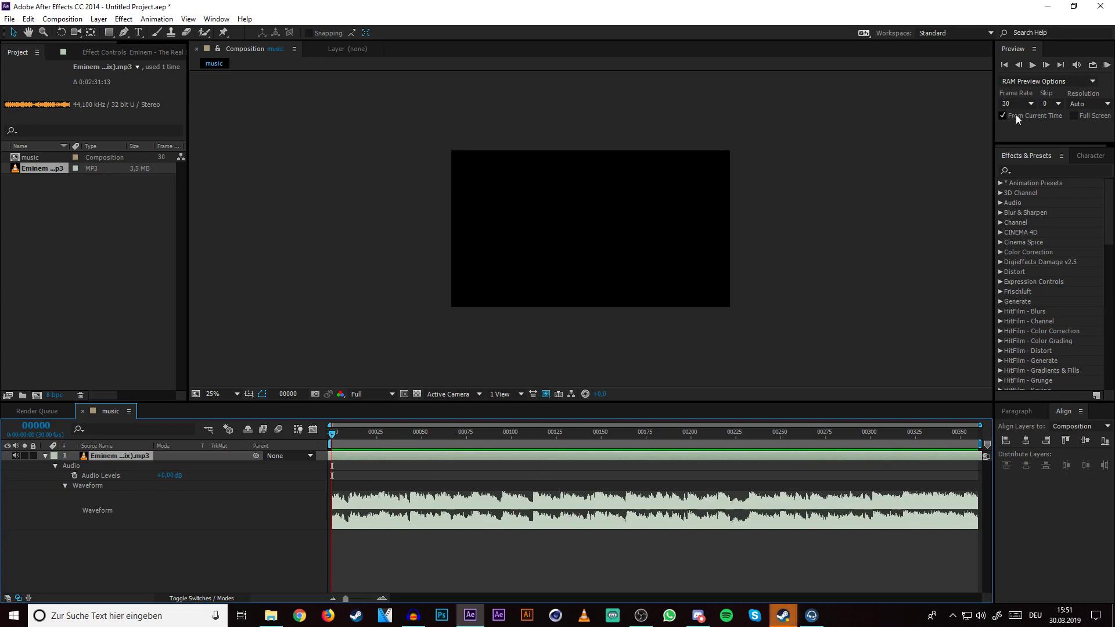
{"action": "left_click", "coordinate": [1044, 100]}
{"action": "left_click", "coordinate": [1030, 107]}
Step: Play a RAM preview of the song, then stop it around frame 81
{"action": "left_click", "coordinate": [1107, 66]}
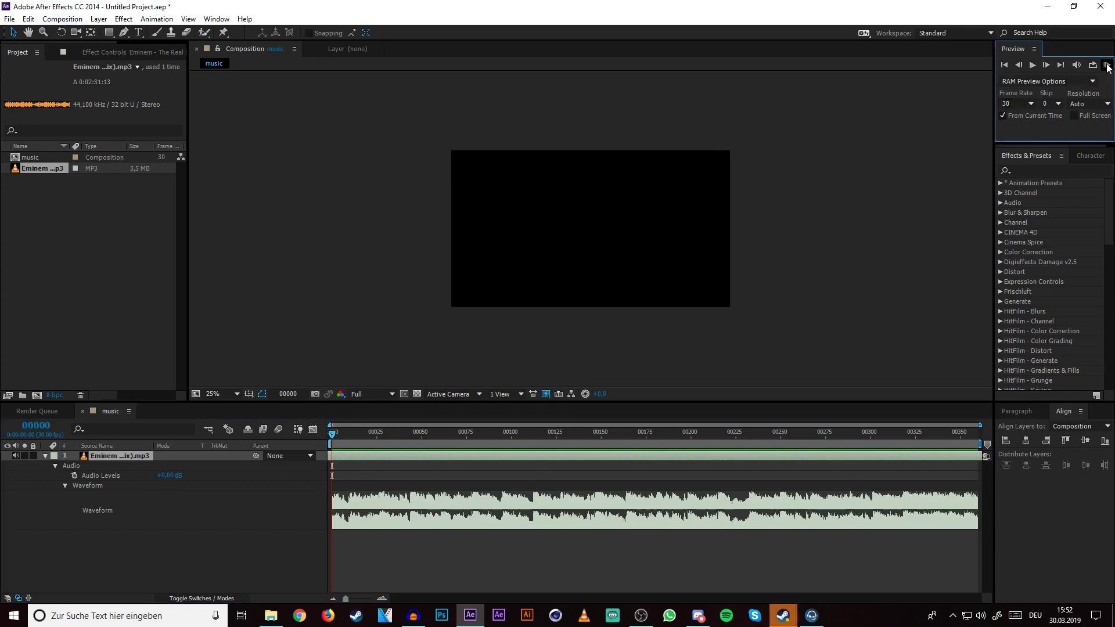
{"action": "left_click", "coordinate": [1108, 67]}
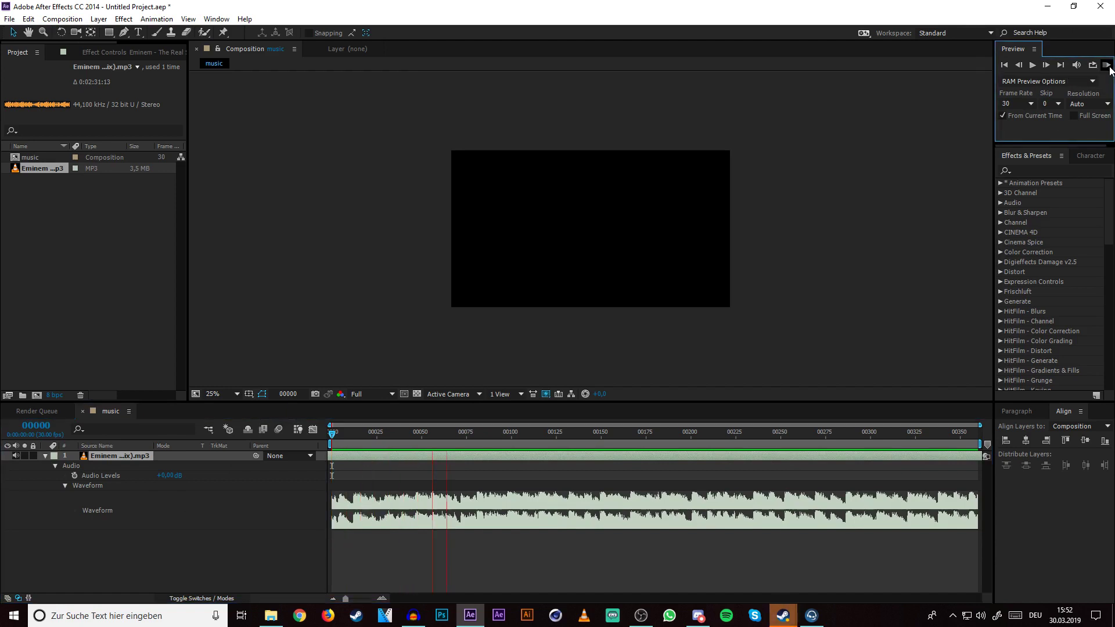
{"action": "left_click", "coordinate": [479, 435]}
{"action": "left_click_drag", "start_coordinate": [479, 439], "coordinate": [476, 437]}
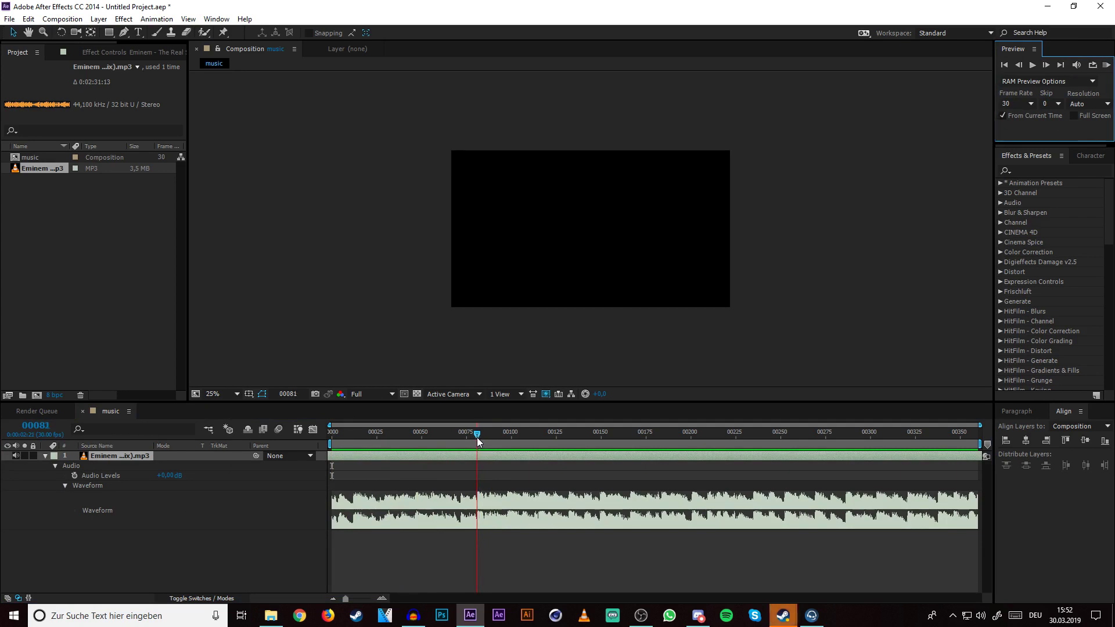
Step: Convert the song's audio to keyframes, delete the Right Channel effect, and select the Both Channels Slider
{"action": "right_click", "coordinate": [111, 455]}
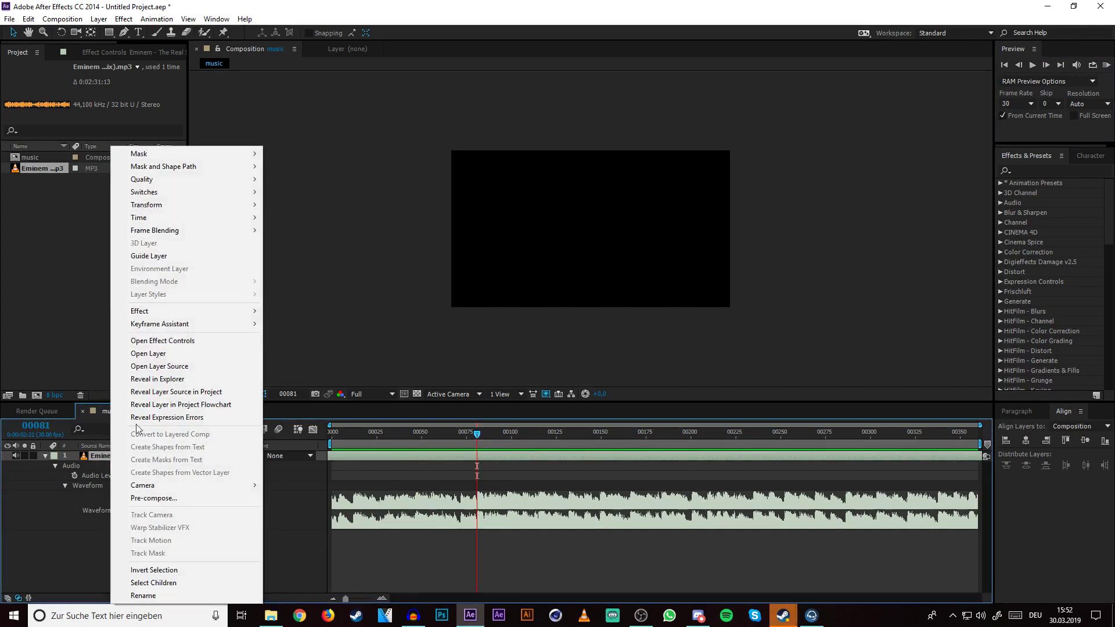
{"action": "mouse_move", "coordinate": [210, 324]}
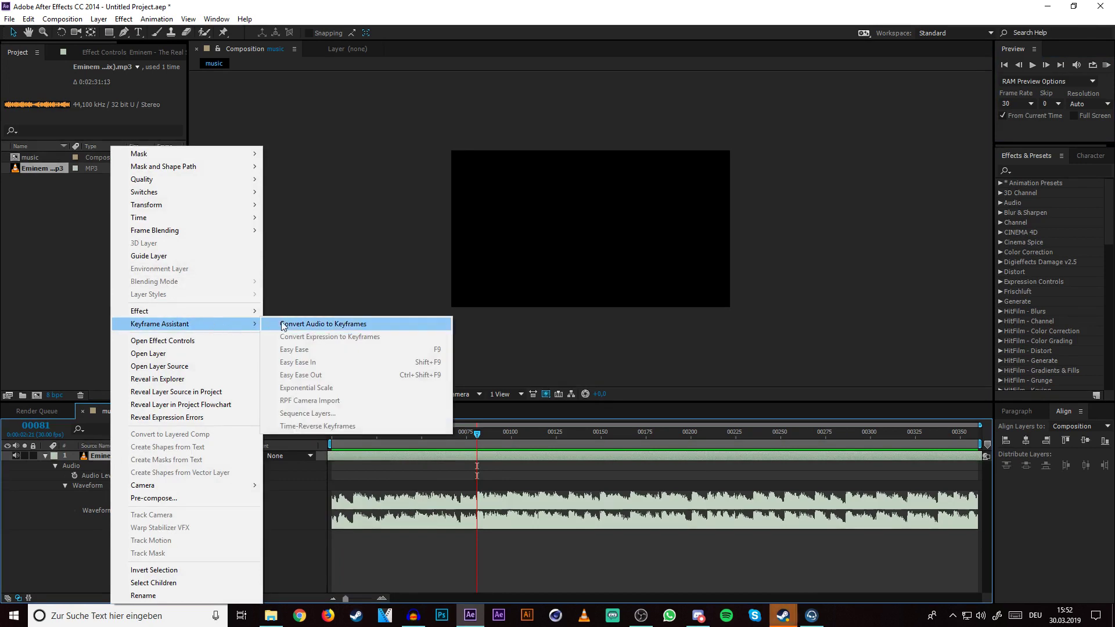
{"action": "left_click", "coordinate": [301, 327]}
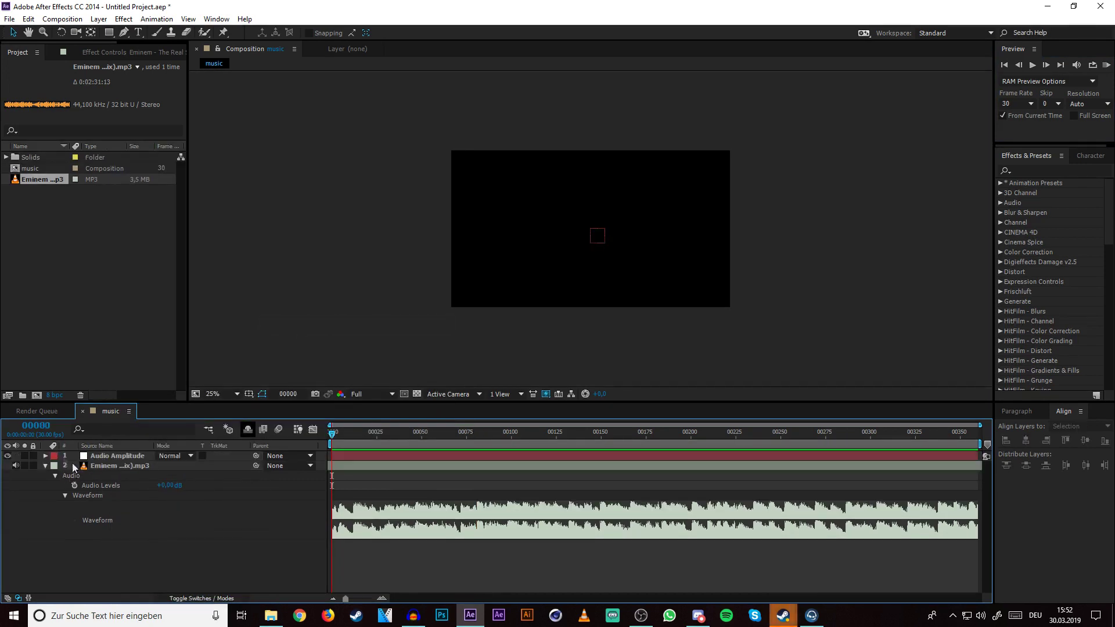
{"action": "left_click", "coordinate": [46, 456]}
{"action": "left_click", "coordinate": [54, 466]}
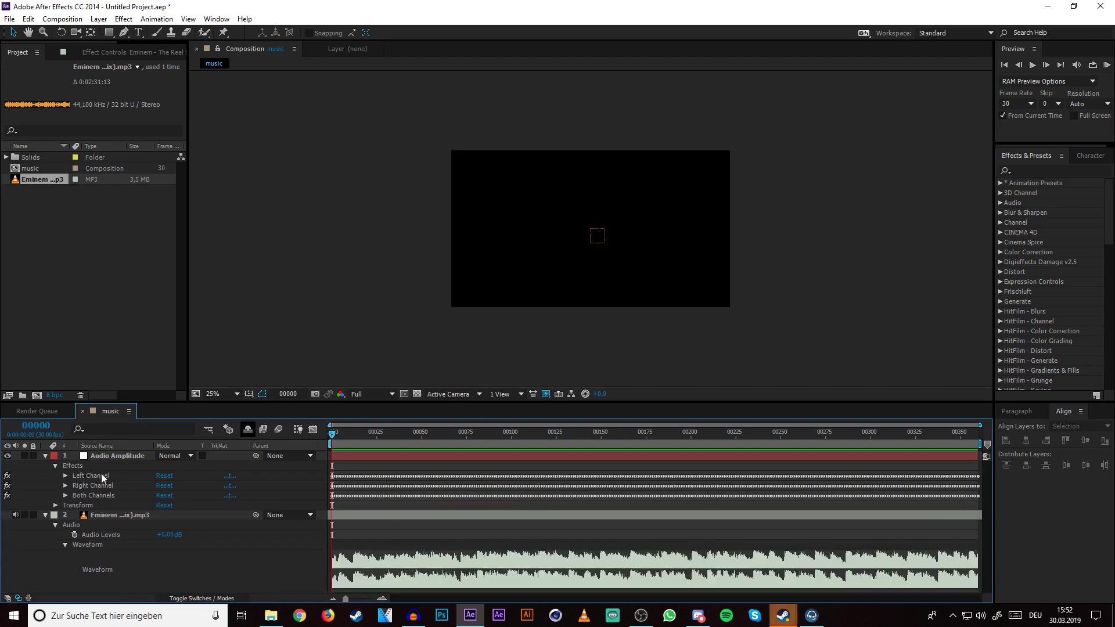
{"action": "left_click", "coordinate": [99, 475]}
{"action": "key", "text": "Delete"}
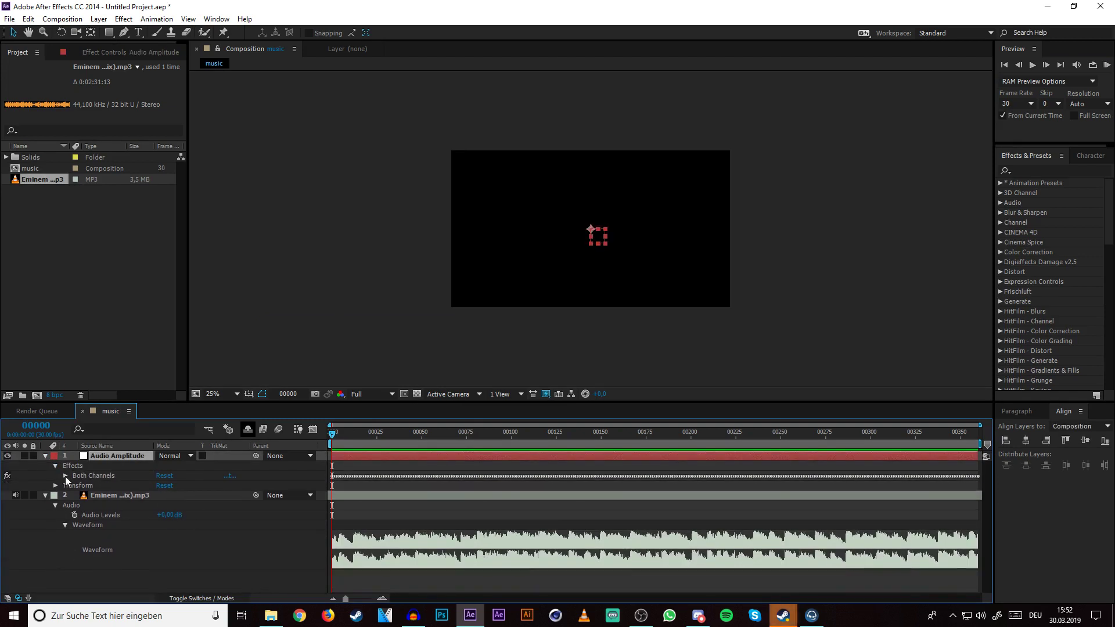
{"action": "left_click", "coordinate": [65, 476]}
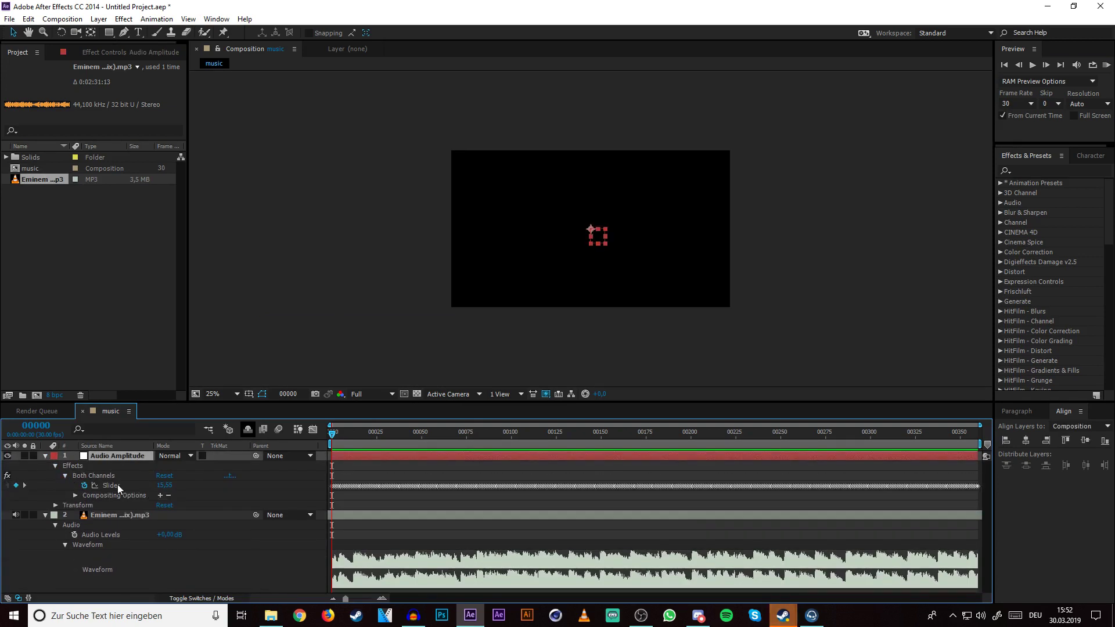
{"action": "left_click", "coordinate": [118, 485]}
Step: View the Slider amplitude as a graph and play the beat section around frame 80
{"action": "left_click_drag", "start_coordinate": [469, 437], "coordinate": [477, 434]}
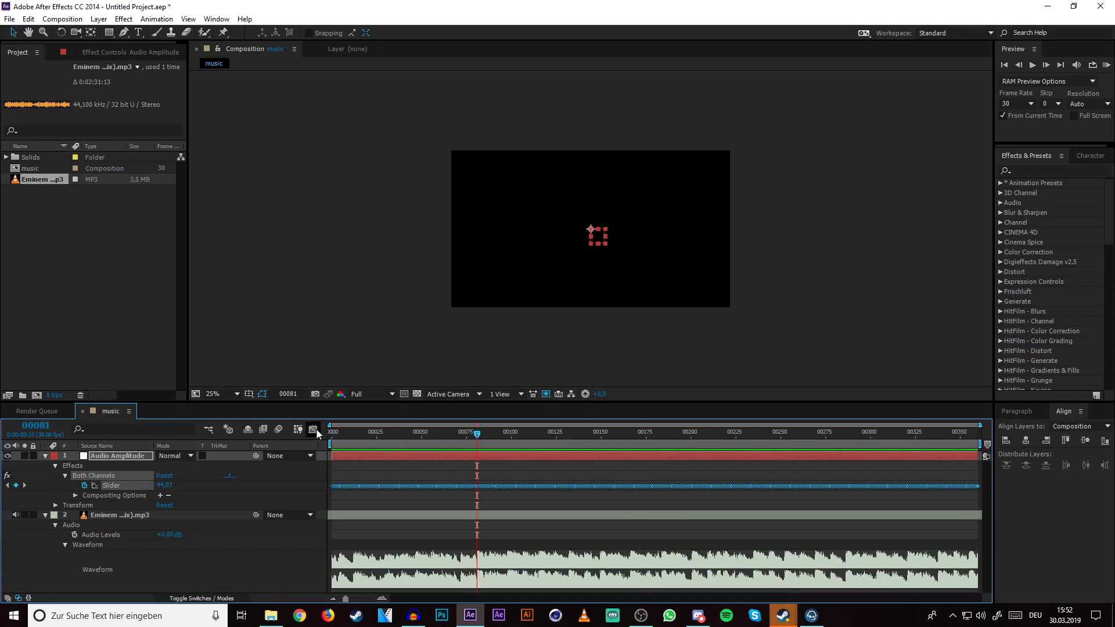
{"action": "left_click", "coordinate": [313, 429]}
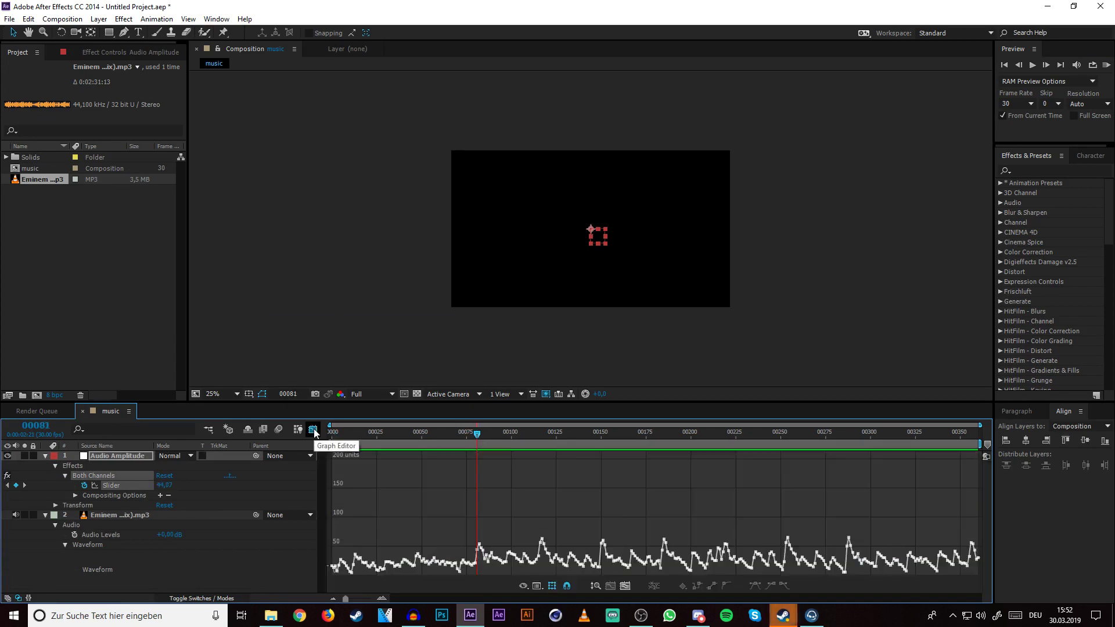
{"action": "scroll", "coordinate": [494, 500], "scroll_direction": "up", "scroll_amount": 3}
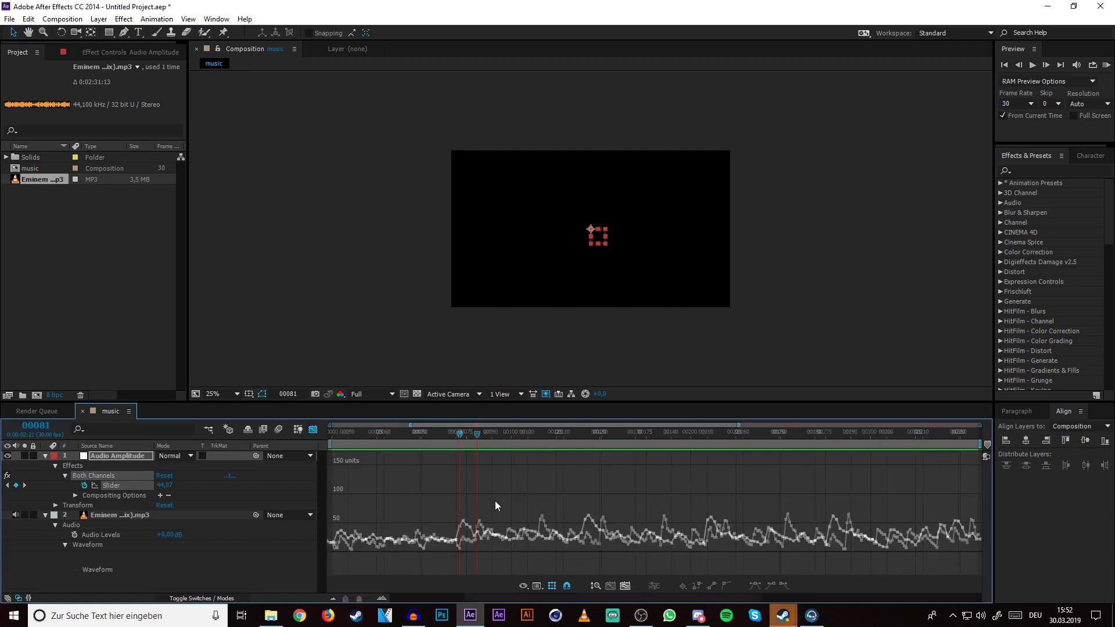
{"action": "left_click_drag", "start_coordinate": [463, 433], "coordinate": [525, 436]}
{"action": "left_click", "coordinate": [467, 441]}
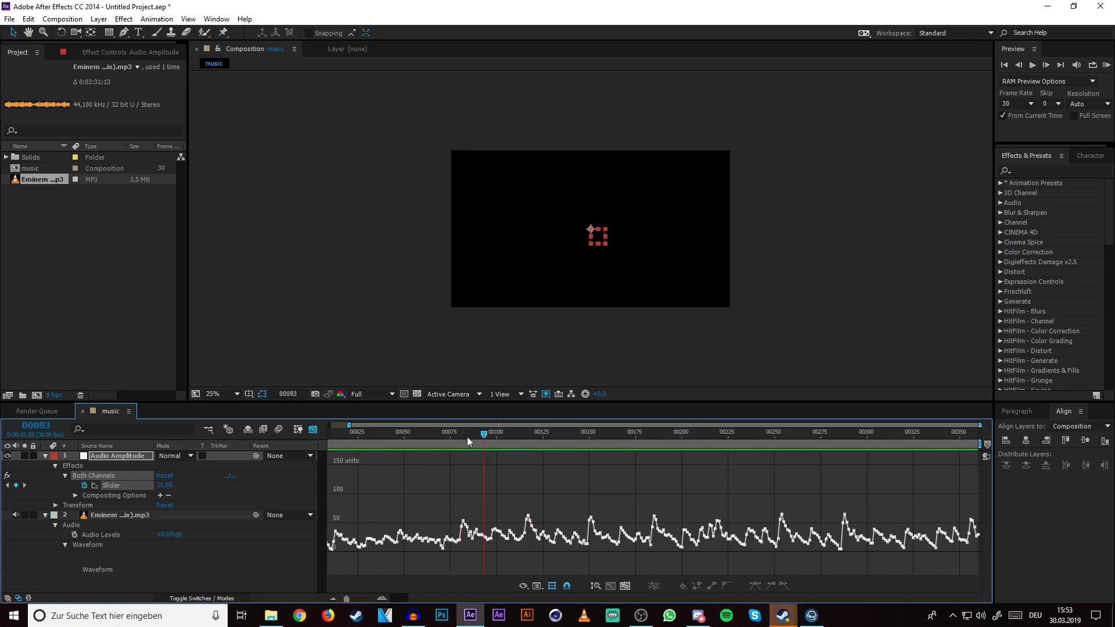
{"action": "left_click", "coordinate": [459, 438]}
{"action": "key", "text": "space"}
{"action": "mouse_move", "coordinate": [469, 528]}
Step: Exit the graph view, delete the Audio Amplitude layer, and set the time to frame 80
{"action": "left_click", "coordinate": [313, 429]}
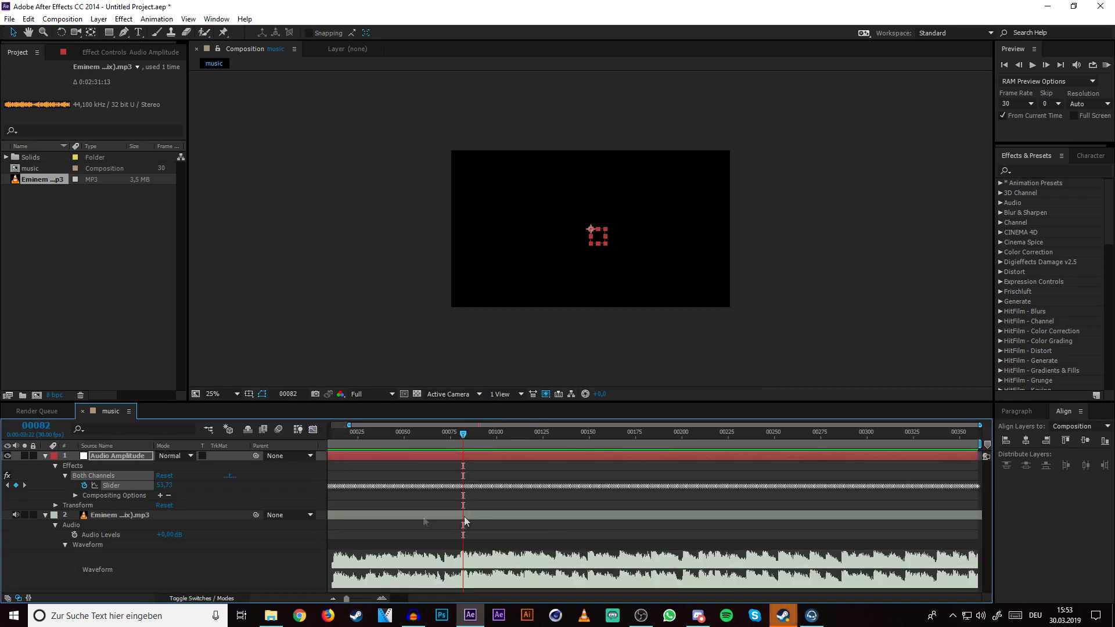
{"action": "left_click", "coordinate": [122, 457]}
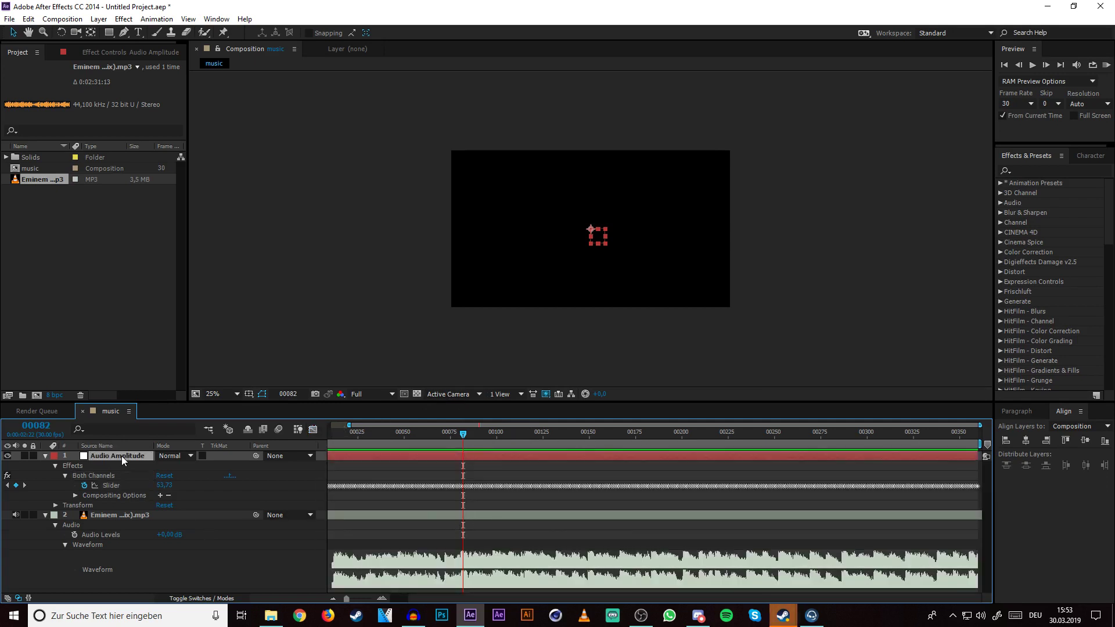
{"action": "key", "text": "Delete"}
{"action": "left_click", "coordinate": [121, 456]}
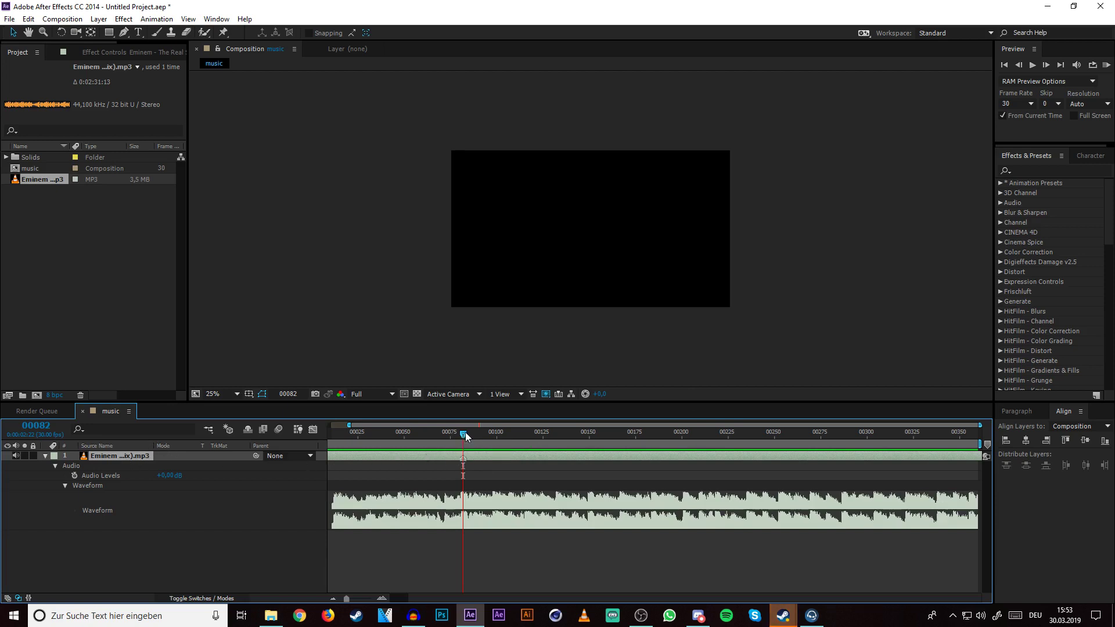
{"action": "left_click_drag", "start_coordinate": [465, 432], "coordinate": [462, 434]}
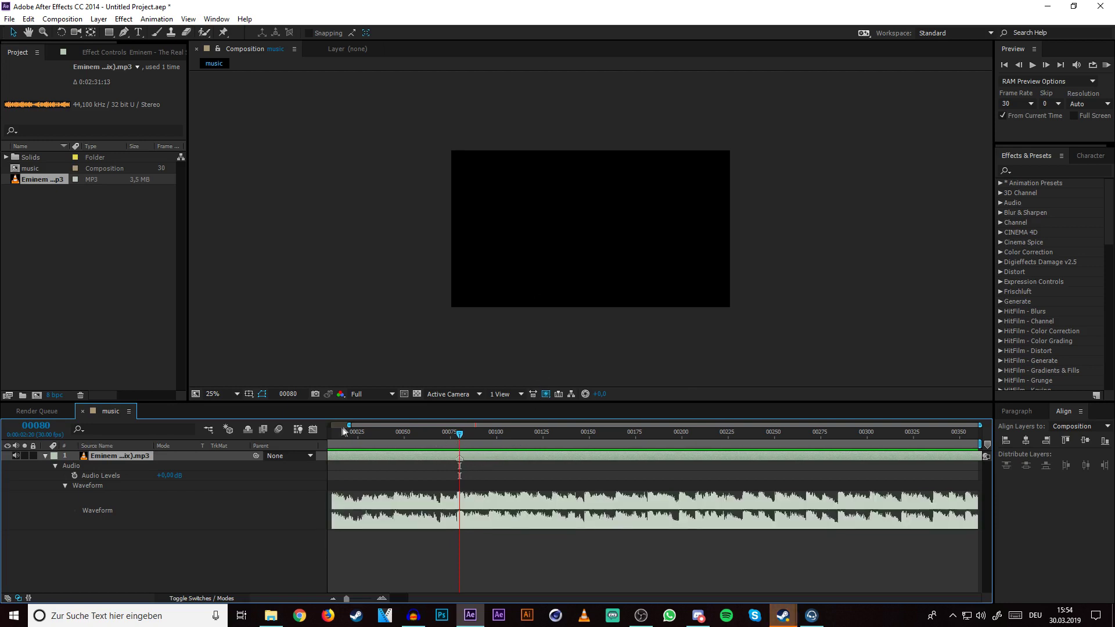
{"action": "left_click_drag", "start_coordinate": [349, 426], "coordinate": [315, 434]}
Step: Keyframe Audio Levels at full level on frame 50 and -48 dB on frame 0, then scrub to check
{"action": "right_click", "coordinate": [107, 458]}
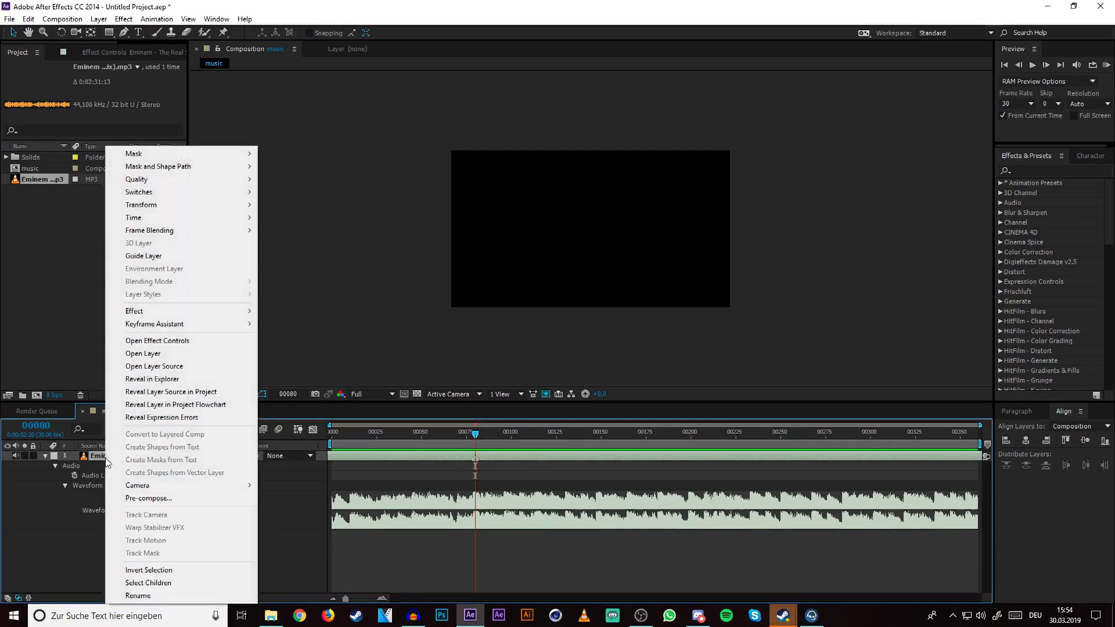
{"action": "mouse_move", "coordinate": [163, 324]}
{"action": "left_click", "coordinate": [468, 445]}
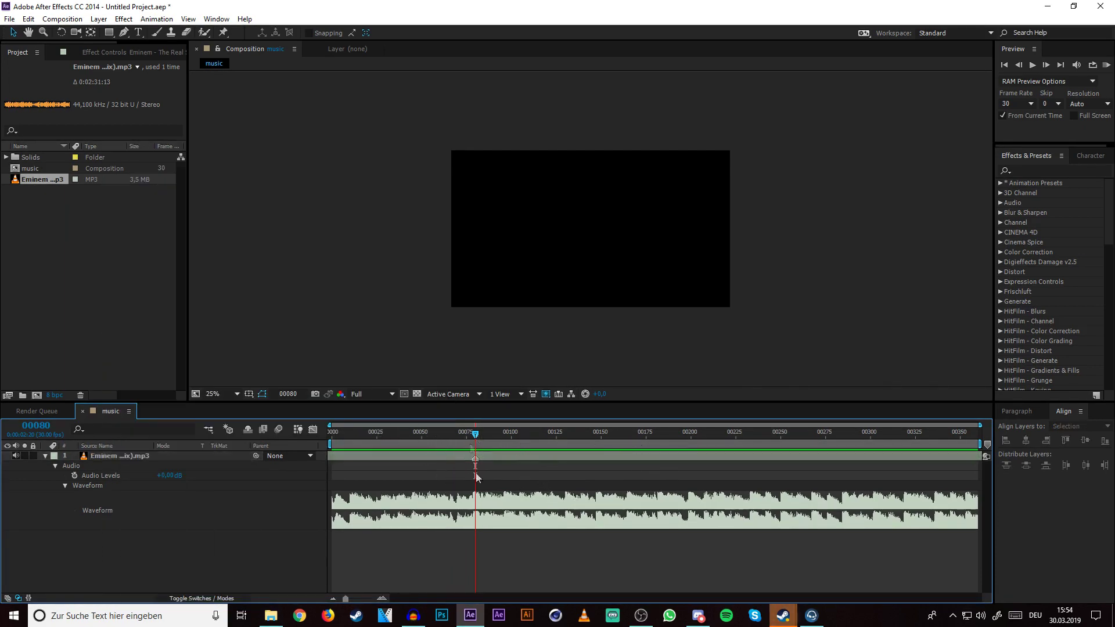
{"action": "left_click", "coordinate": [421, 433]}
{"action": "mouse_move", "coordinate": [421, 434]}
{"action": "left_mouse_down"}
{"action": "mouse_move", "coordinate": [384, 434]}
{"action": "mouse_move", "coordinate": [422, 444]}
{"action": "left_mouse_up"}
{"action": "left_click", "coordinate": [75, 477]}
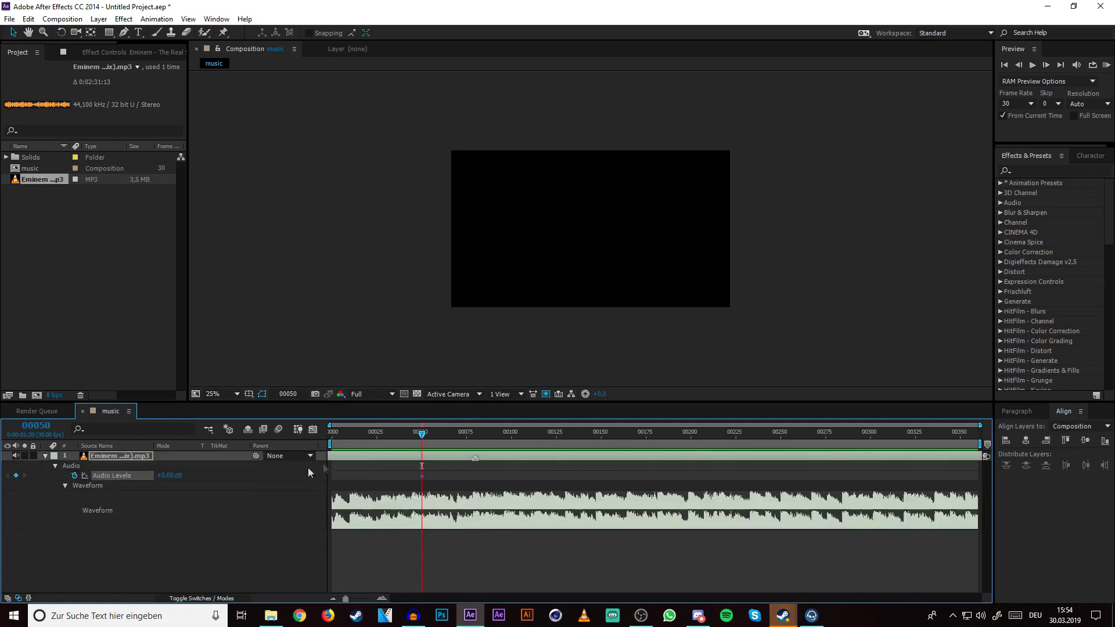
{"action": "left_click", "coordinate": [333, 434]}
{"action": "left_click_drag", "start_coordinate": [323, 443], "coordinate": [296, 456]}
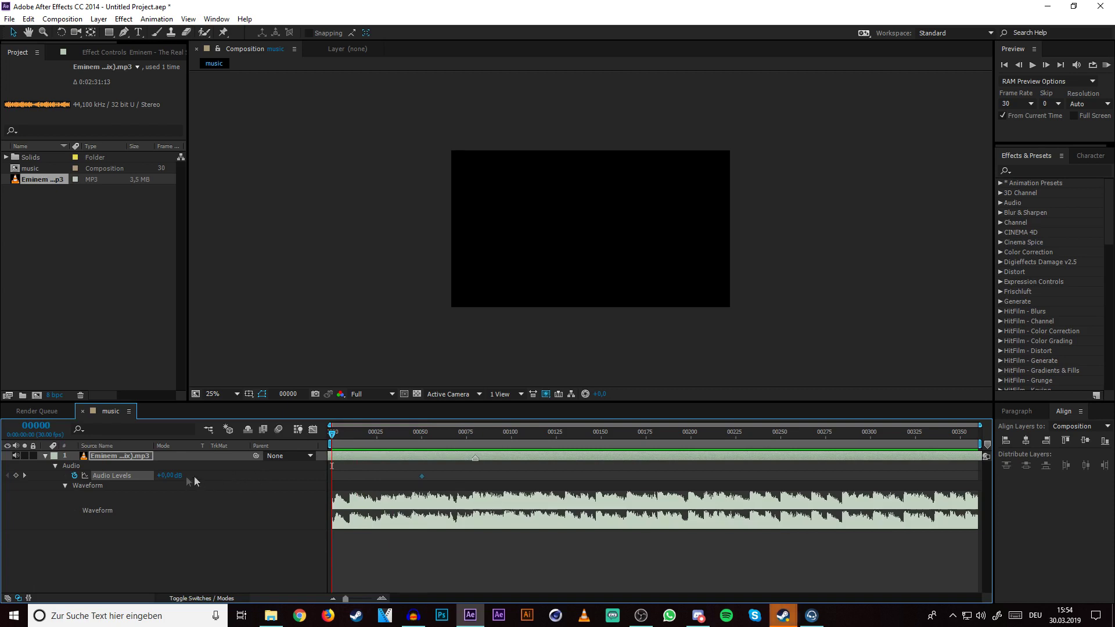
{"action": "left_click_drag", "start_coordinate": [180, 474], "coordinate": [57, 482]}
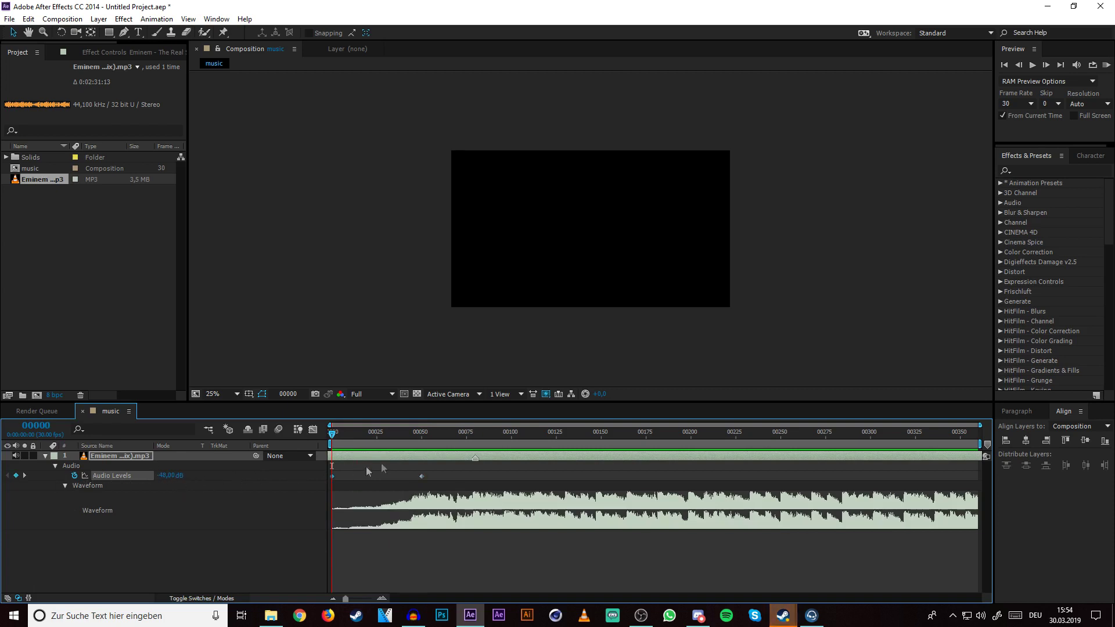
{"action": "left_click_drag", "start_coordinate": [914, 435], "coordinate": [891, 434]}
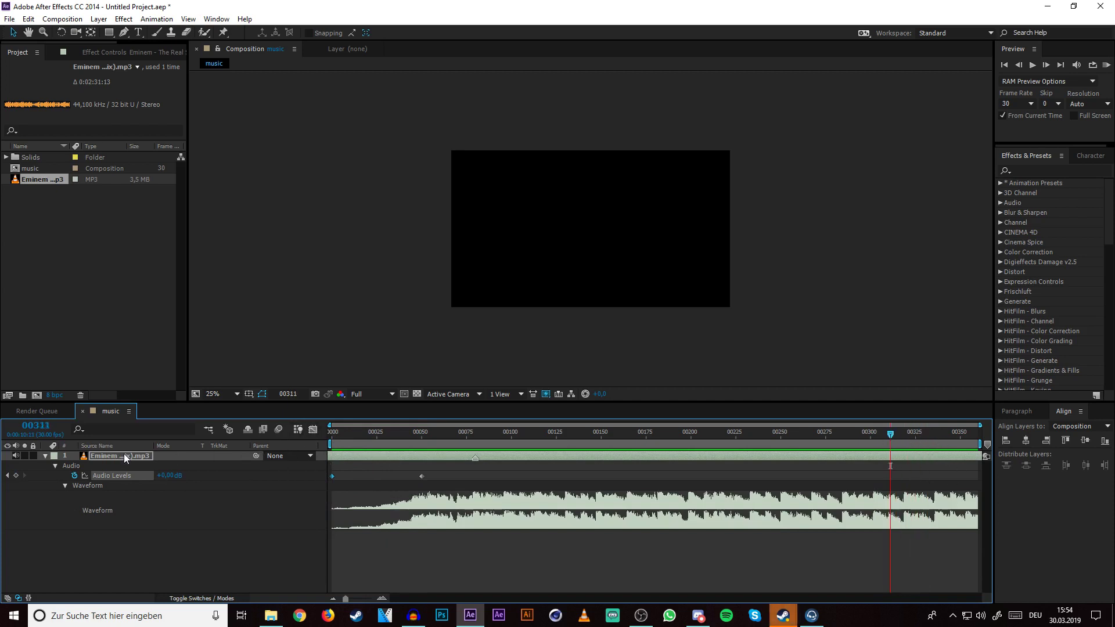
Step: Convert the faded song's audio to keyframes, delete Right Channel, and select the Both Channels Slider
{"action": "right_click", "coordinate": [127, 455]}
{"action": "mouse_move", "coordinate": [231, 321]}
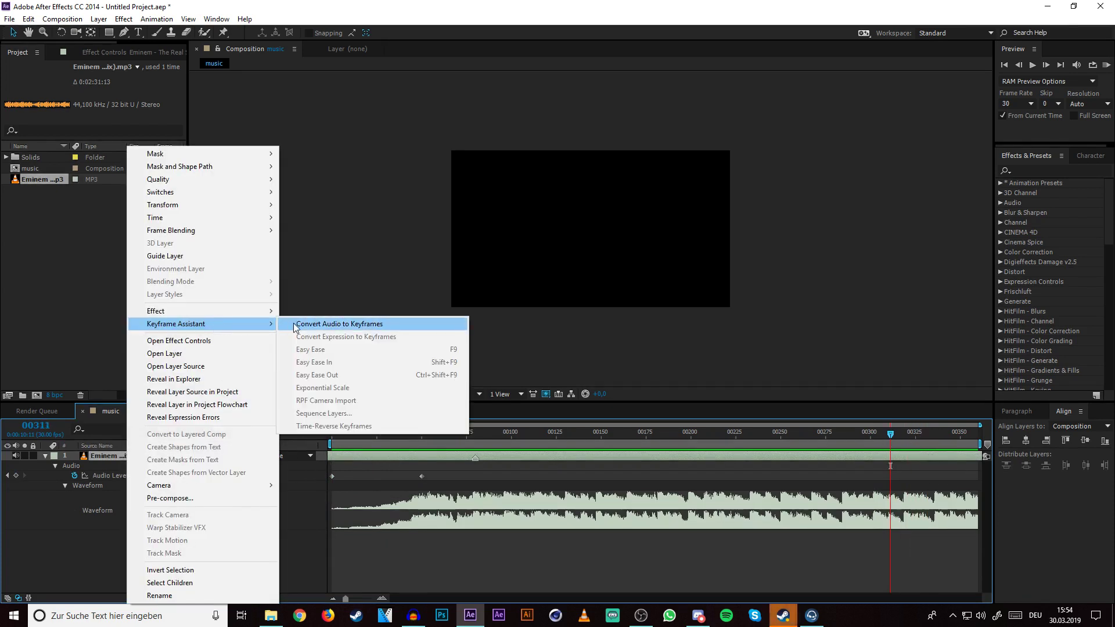
{"action": "left_click", "coordinate": [299, 327]}
{"action": "left_click", "coordinate": [46, 456]}
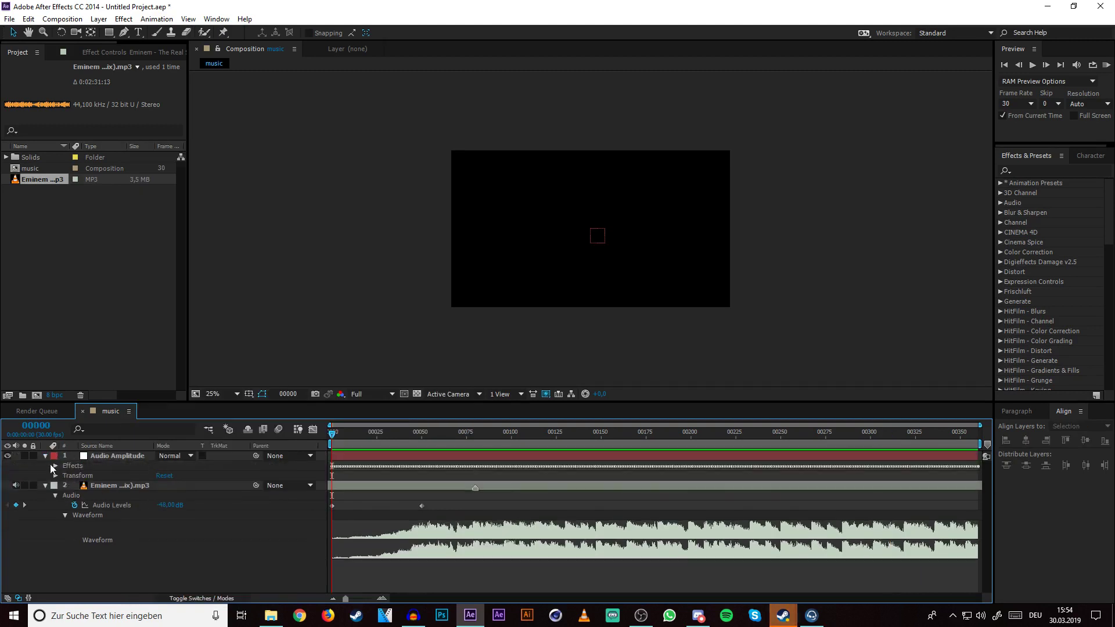
{"action": "left_click", "coordinate": [95, 476]}
{"action": "key", "text": "Delete"}
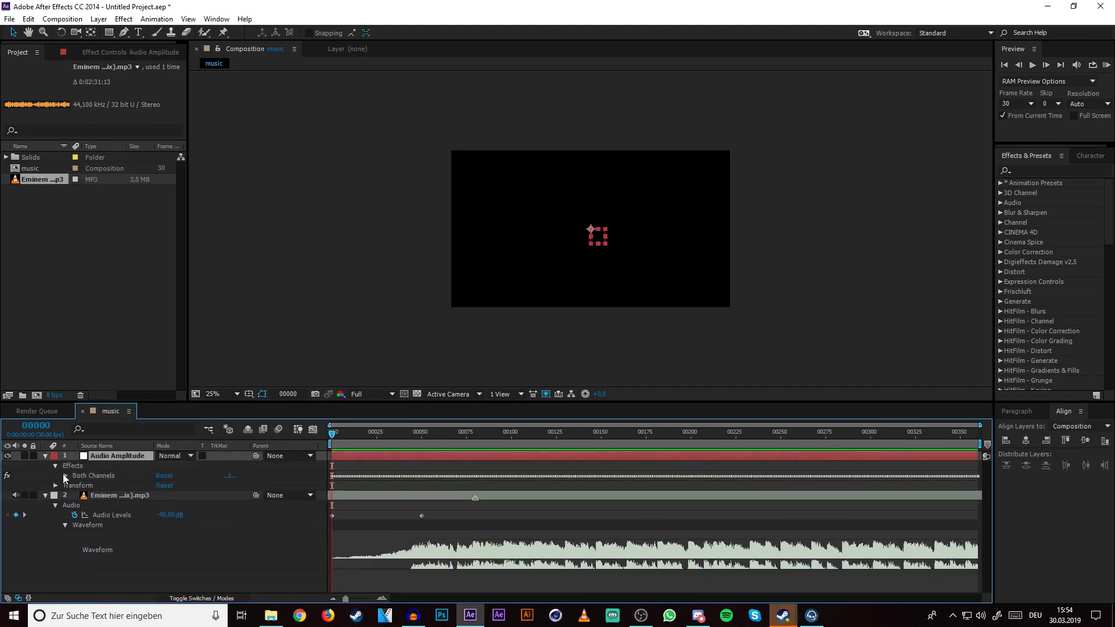
{"action": "left_click", "coordinate": [66, 476]}
{"action": "left_click", "coordinate": [121, 486]}
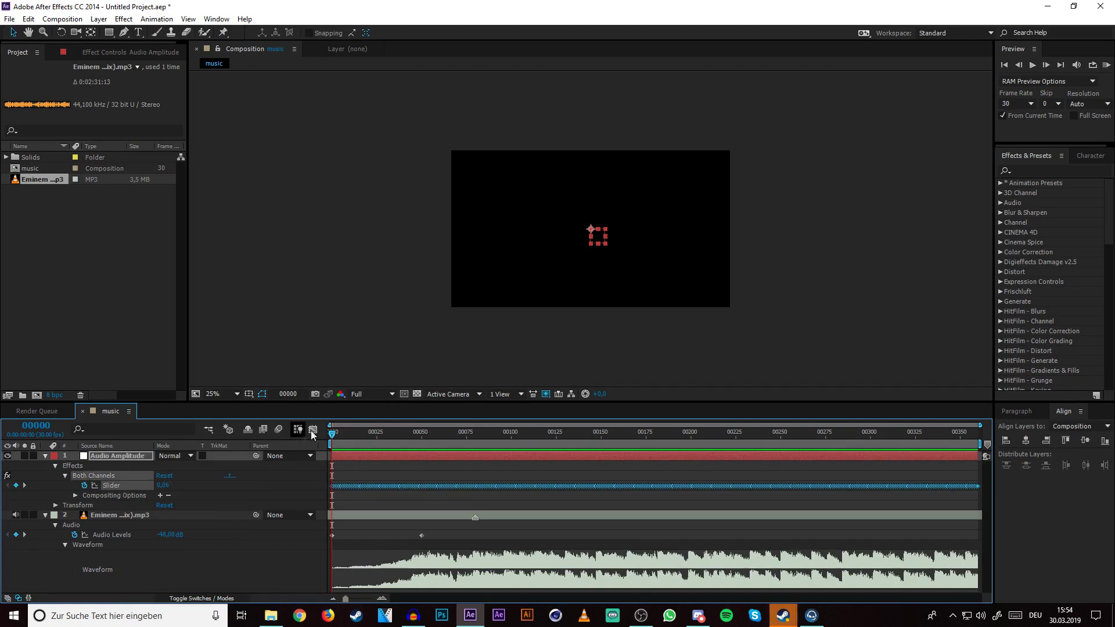
Step: Inspect the Slider amplitude curve at a peak, preview it, and reselect the song layer
{"action": "left_click", "coordinate": [313, 429]}
{"action": "left_click_drag", "start_coordinate": [883, 438], "coordinate": [759, 437]}
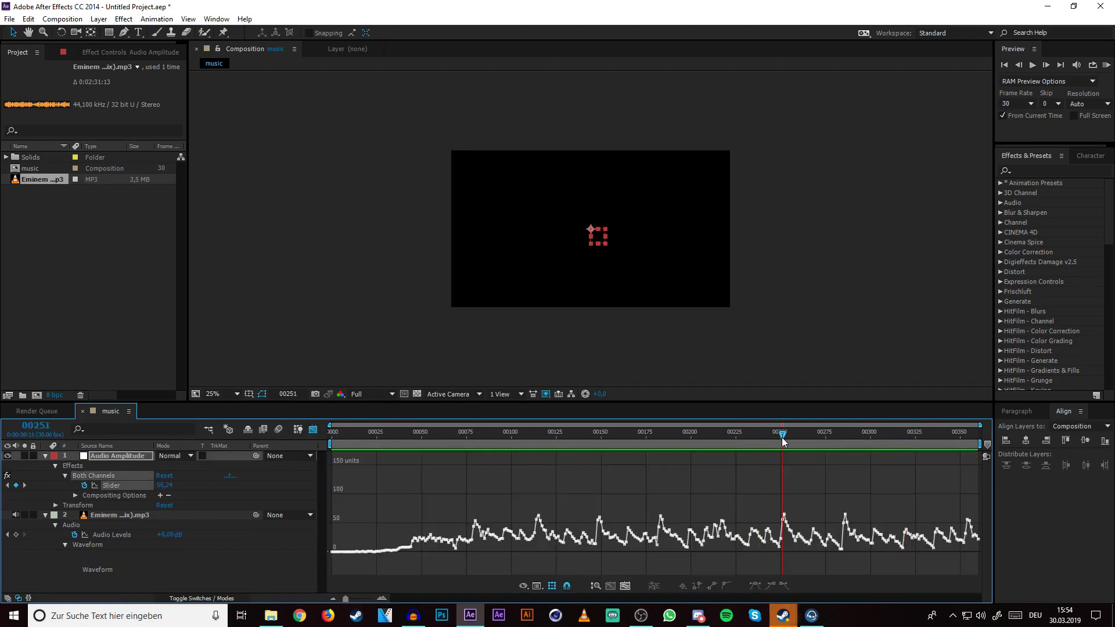
{"action": "left_click", "coordinate": [1107, 64]}
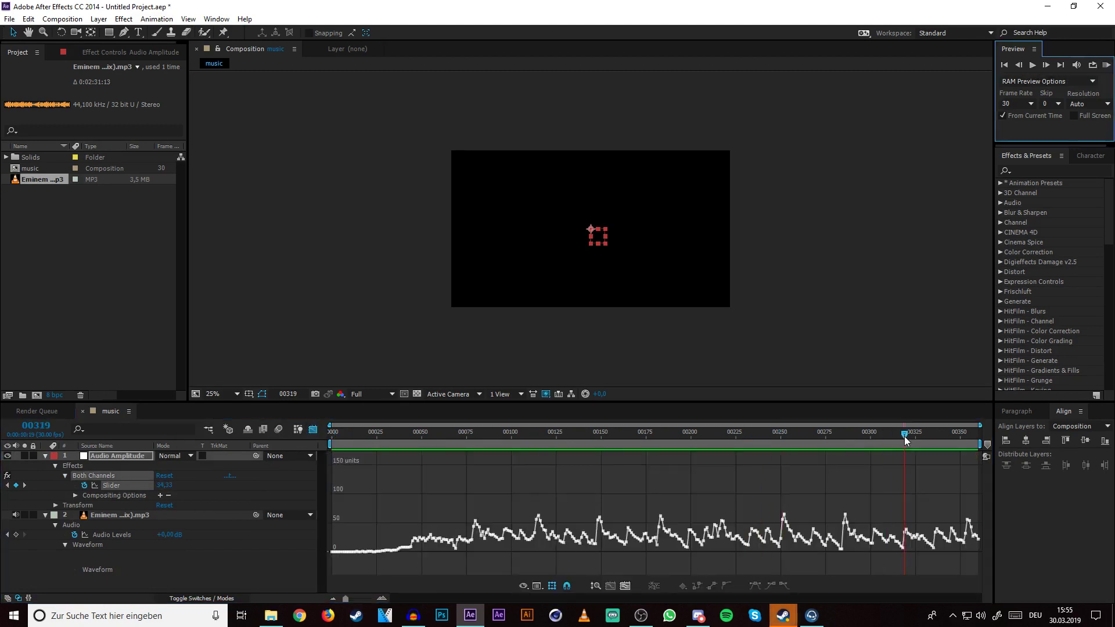
{"action": "left_click", "coordinate": [314, 429]}
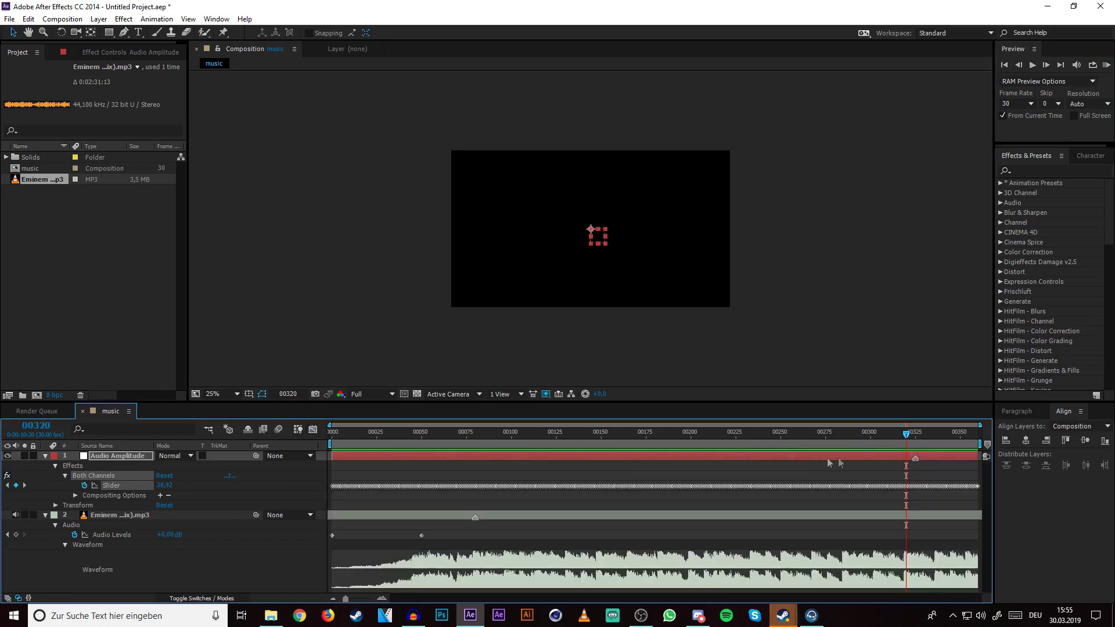
{"action": "left_click", "coordinate": [313, 430]}
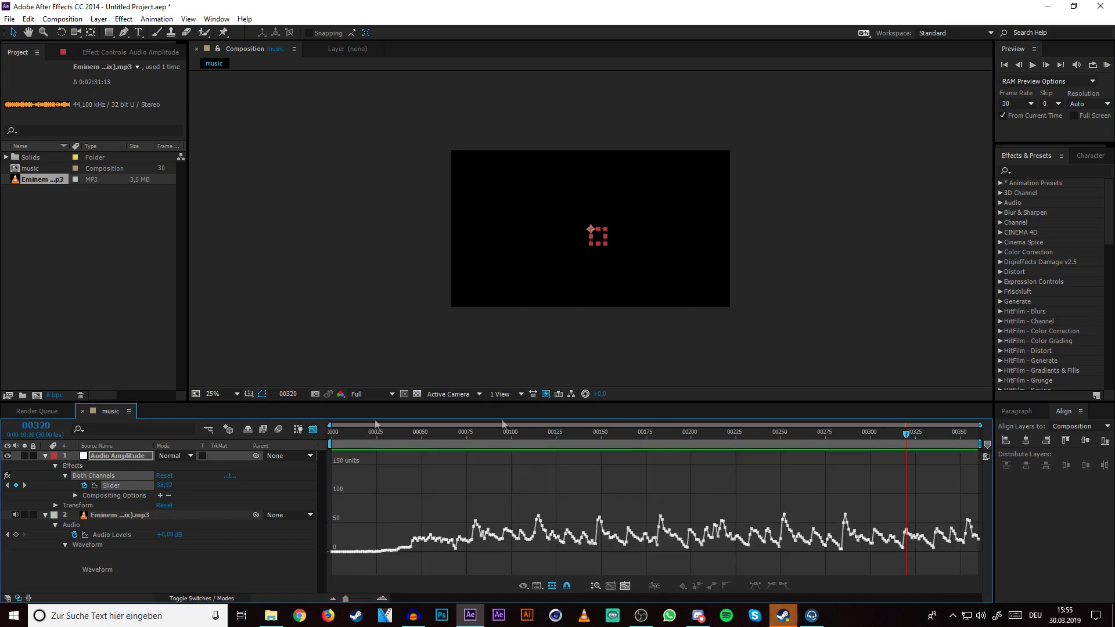
{"action": "left_click", "coordinate": [313, 429]}
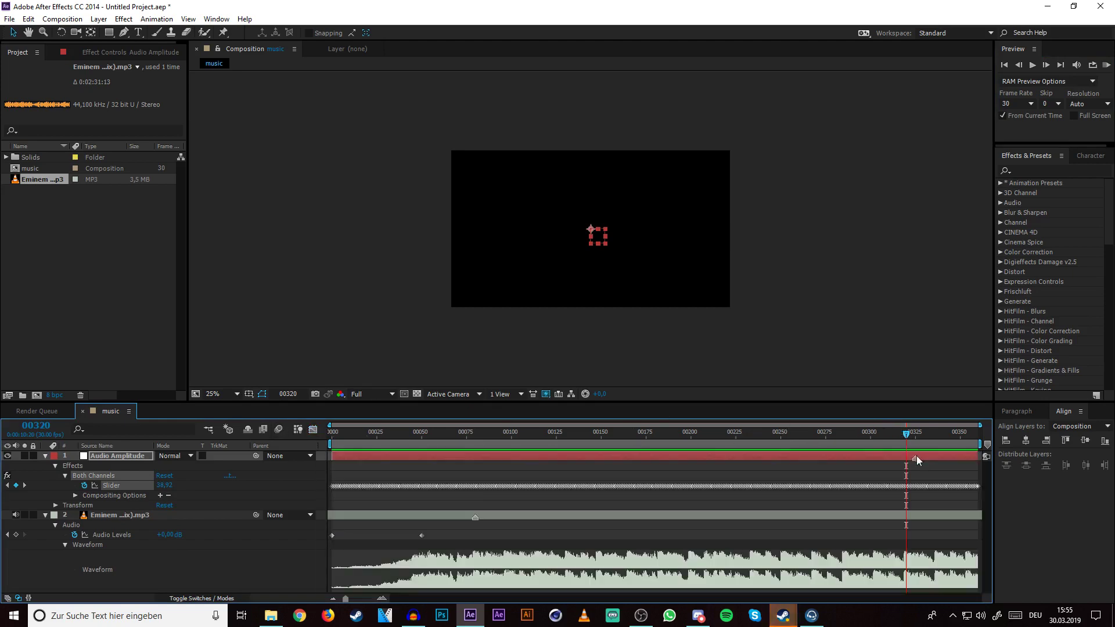
{"action": "left_click", "coordinate": [314, 429]}
{"action": "mouse_move", "coordinate": [908, 539]}
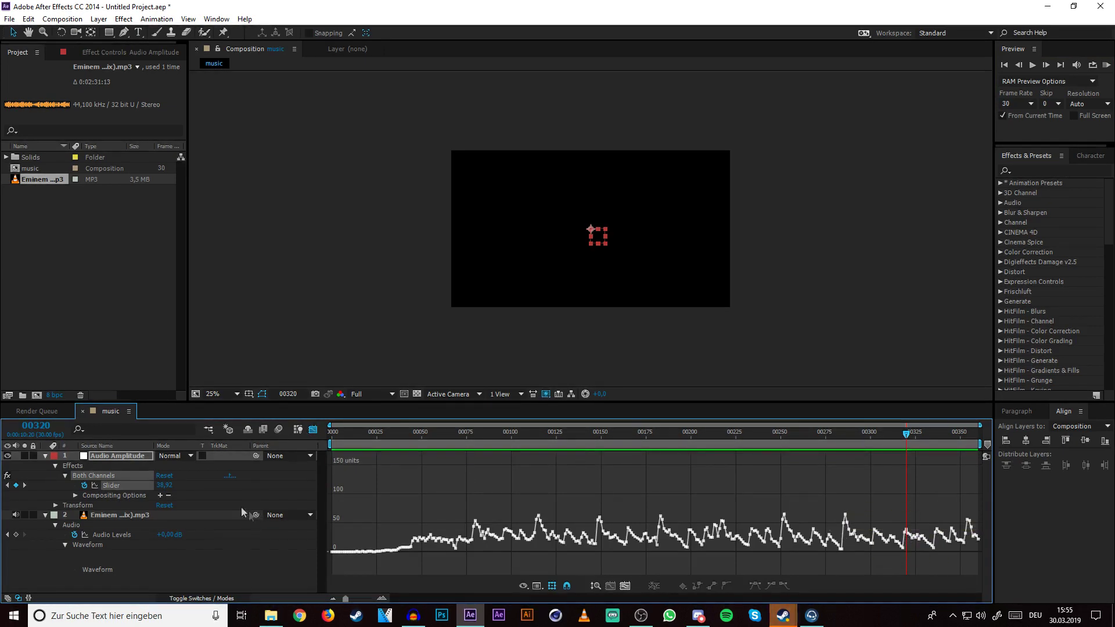
{"action": "left_click", "coordinate": [314, 431]}
{"action": "left_click", "coordinate": [113, 516]}
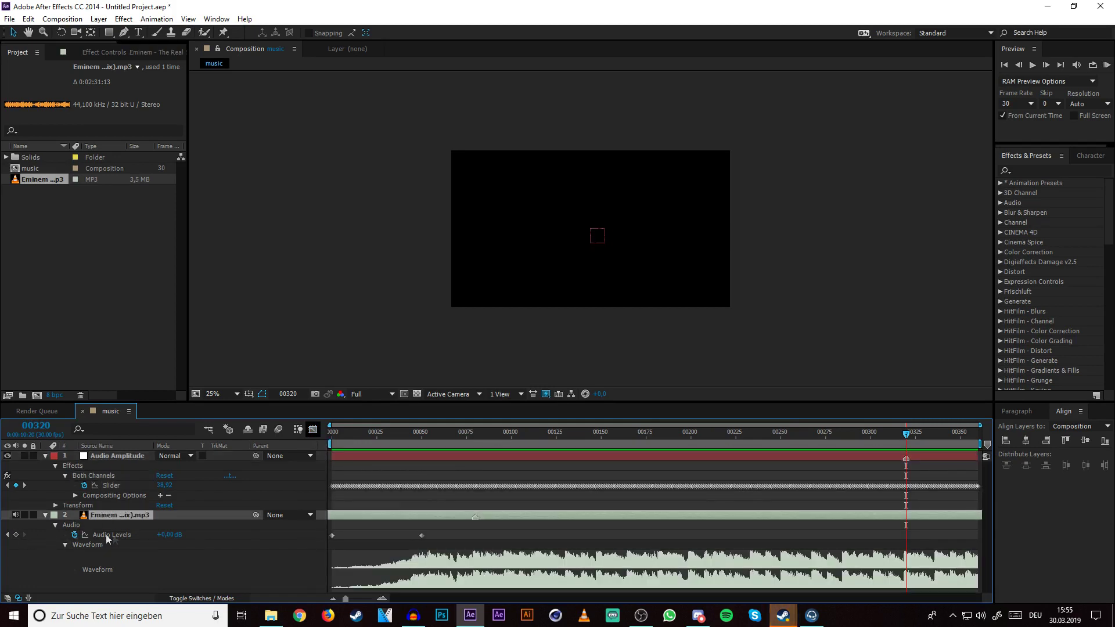
Step: Set the song's Audio Levels to +6 dB at frames 320 and 317
{"action": "left_click", "coordinate": [170, 535]}
{"action": "type", "text": "6"}
{"action": "key", "text": "Return"}
{"action": "key", "text": "period"}
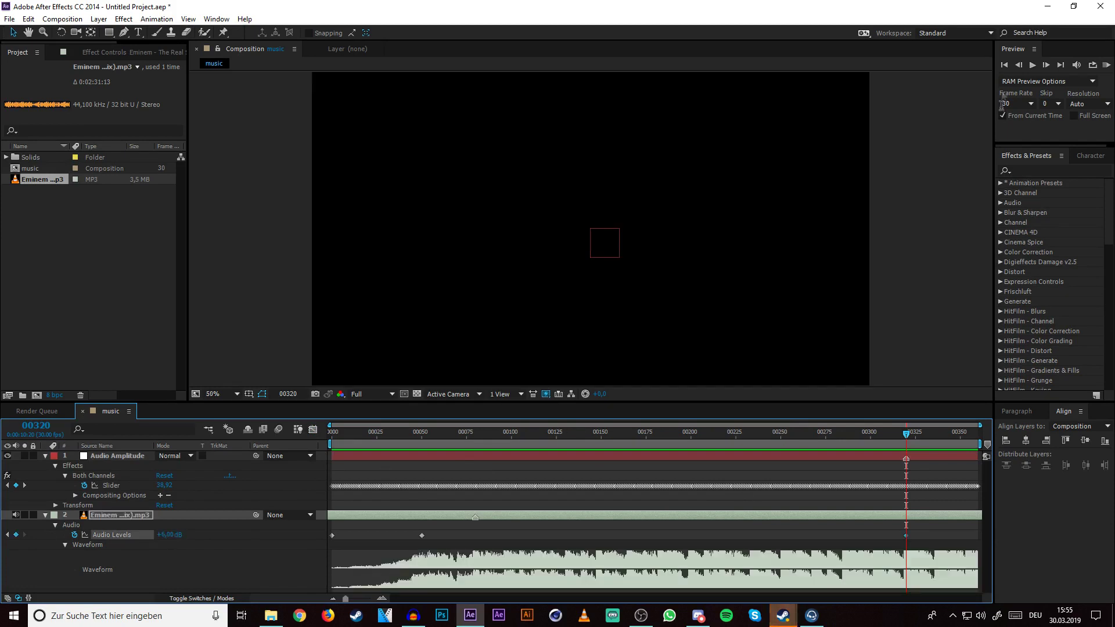
{"action": "left_click", "coordinate": [1019, 65]}
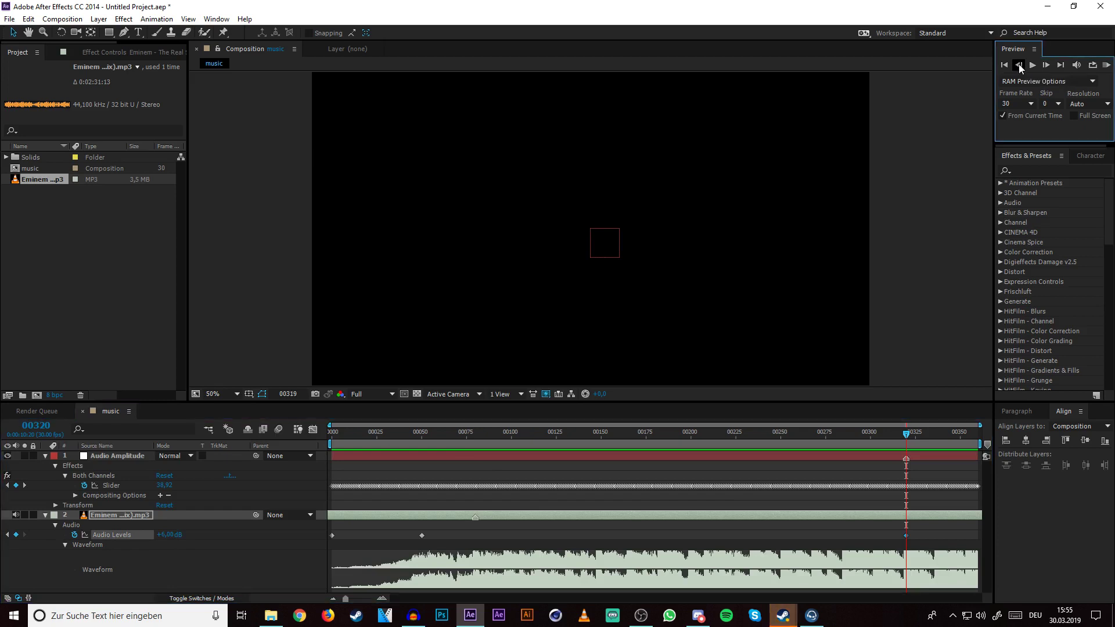
{"action": "left_click", "coordinate": [1019, 65]}
{"action": "left_click", "coordinate": [1019, 65]}
{"action": "left_click", "coordinate": [170, 534]}
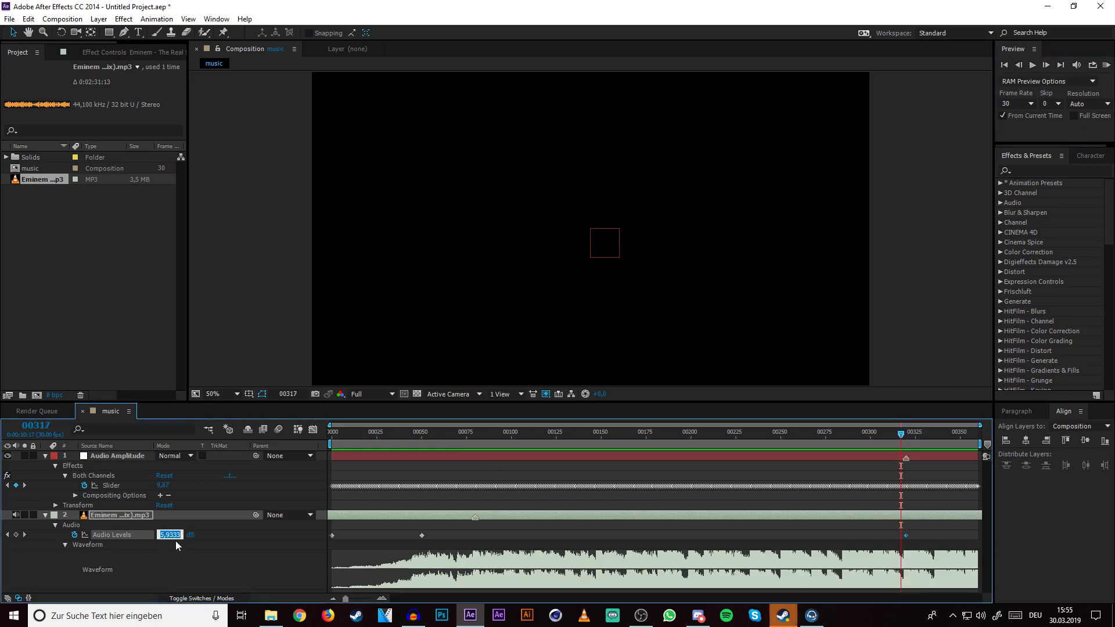
{"action": "type", "text": "6"}
{"action": "key", "text": "Return"}
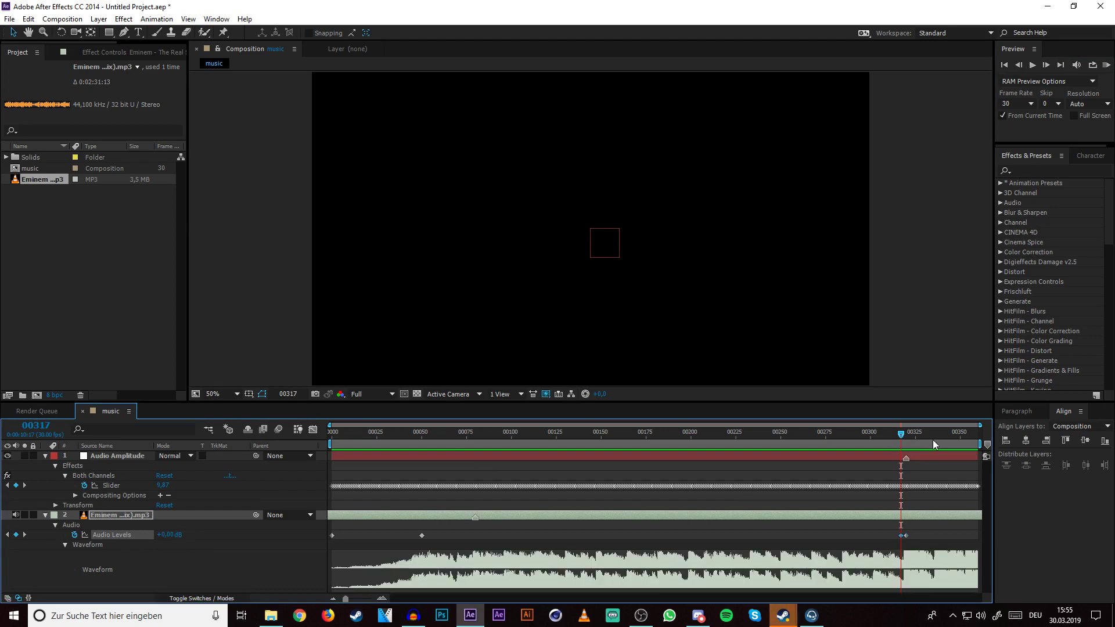
Step: Lower Audio Levels at the last frame, 359, to fade the song out
{"action": "key", "text": "End"}
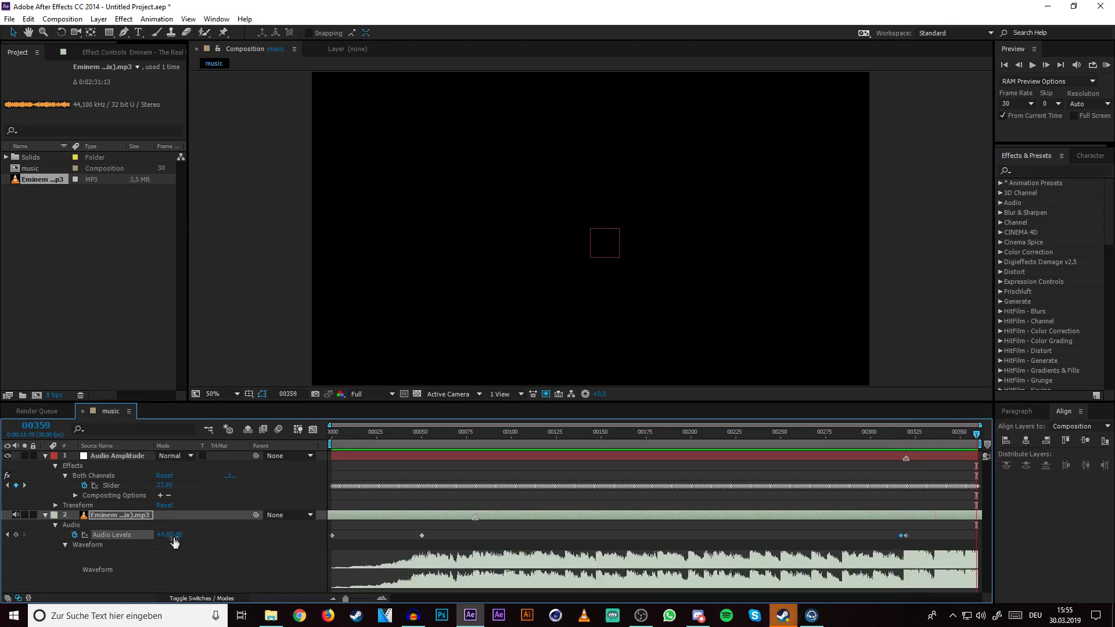
{"action": "left_click_drag", "start_coordinate": [169, 537], "coordinate": [82, 535]}
{"action": "left_click", "coordinate": [841, 433]}
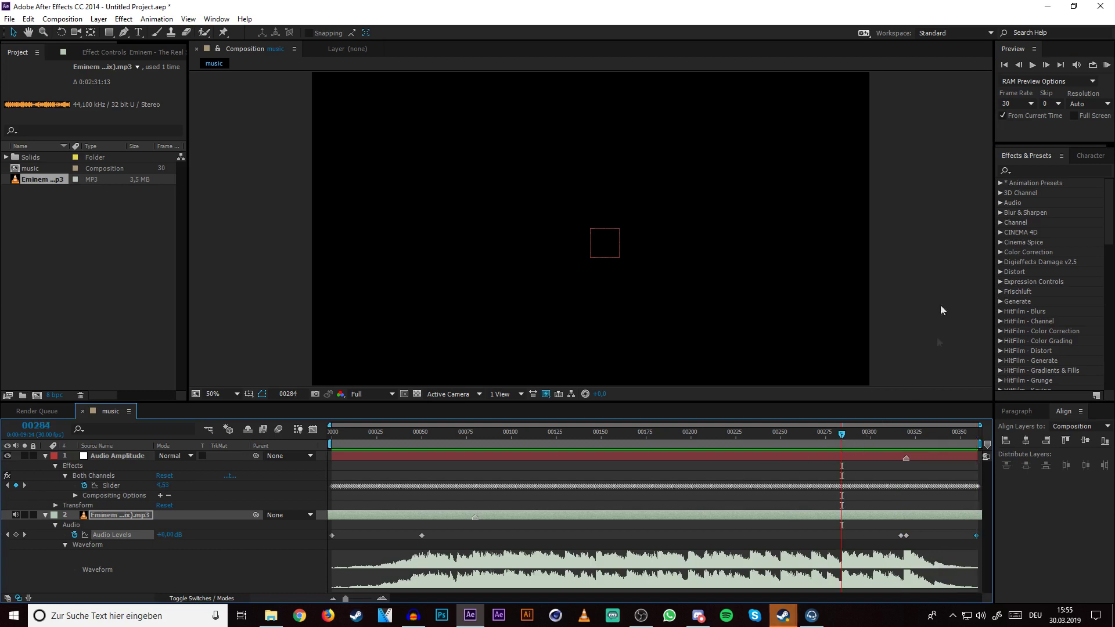
{"action": "left_click", "coordinate": [1106, 65]}
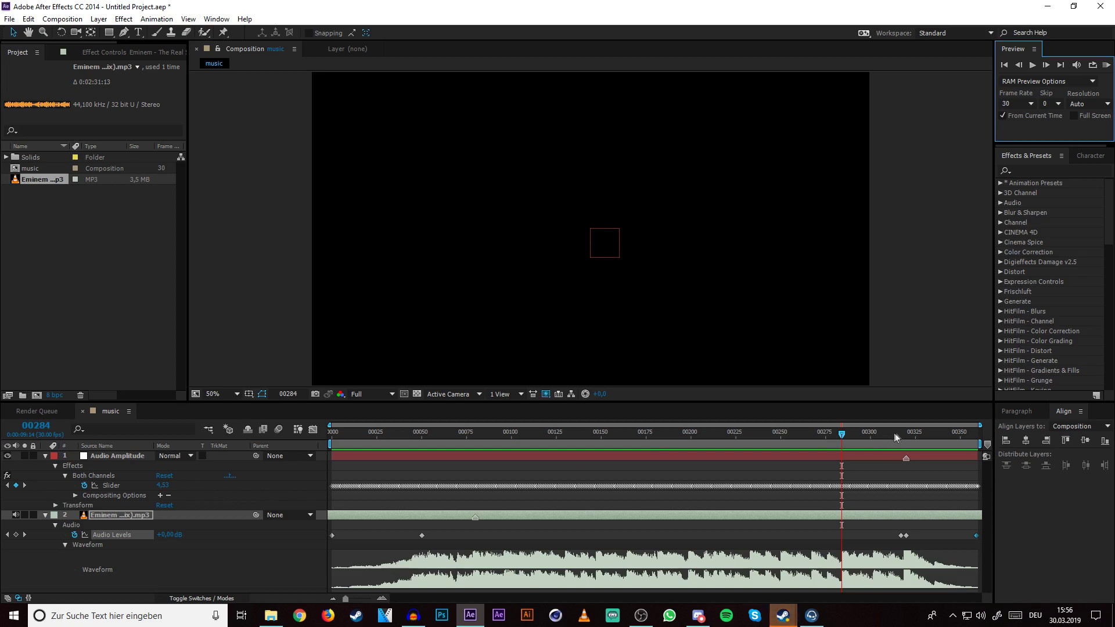
{"action": "left_click", "coordinate": [929, 436]}
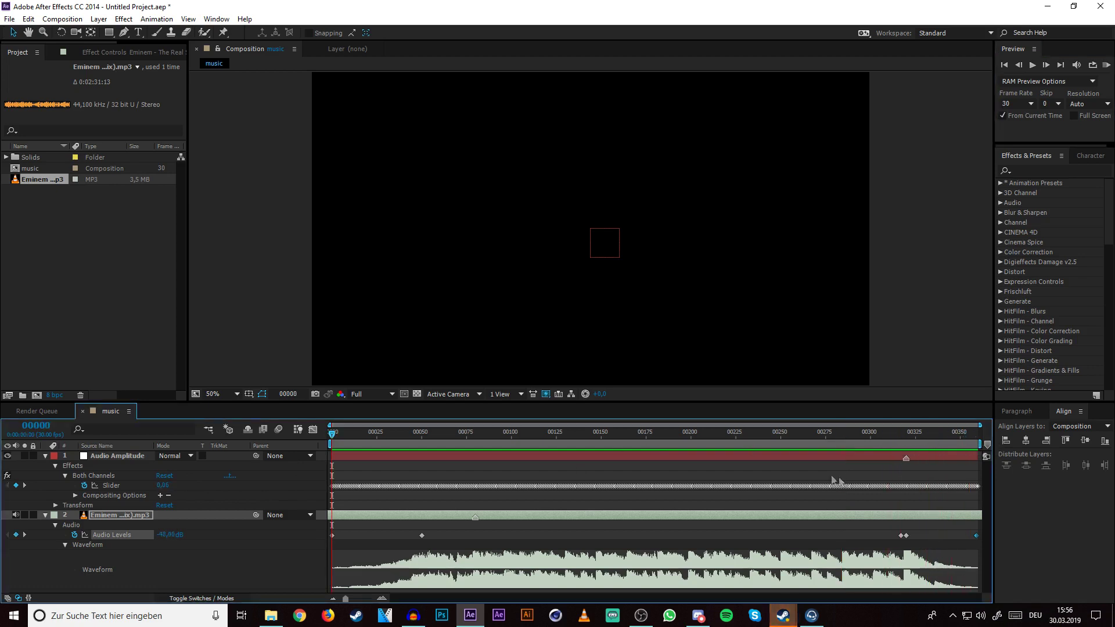
{"action": "left_click", "coordinate": [373, 458]}
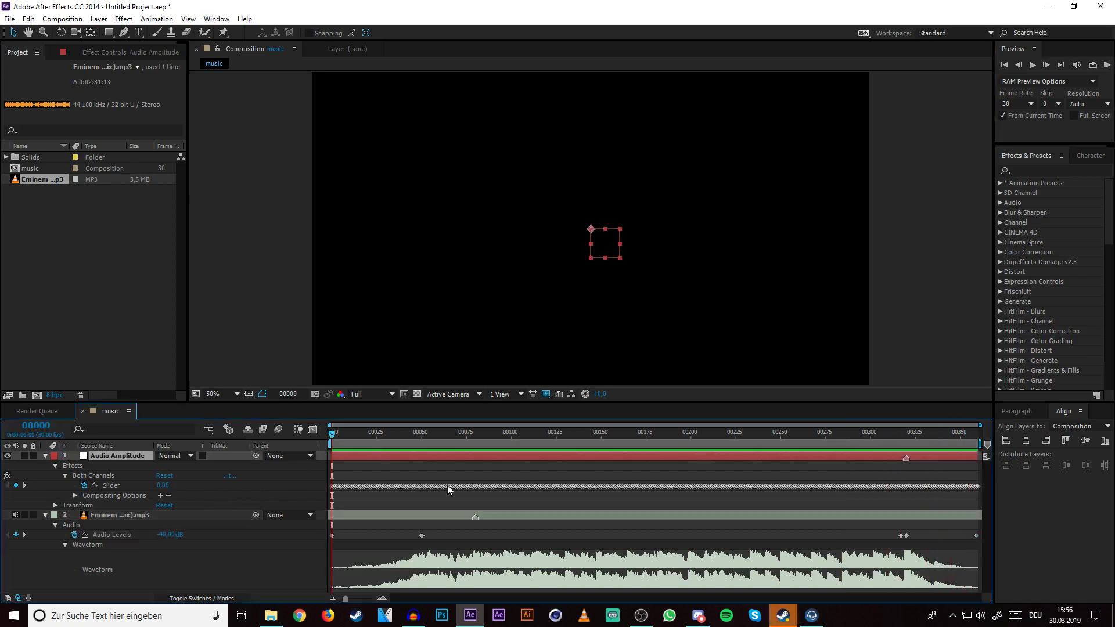
{"action": "left_click", "coordinate": [853, 421]}
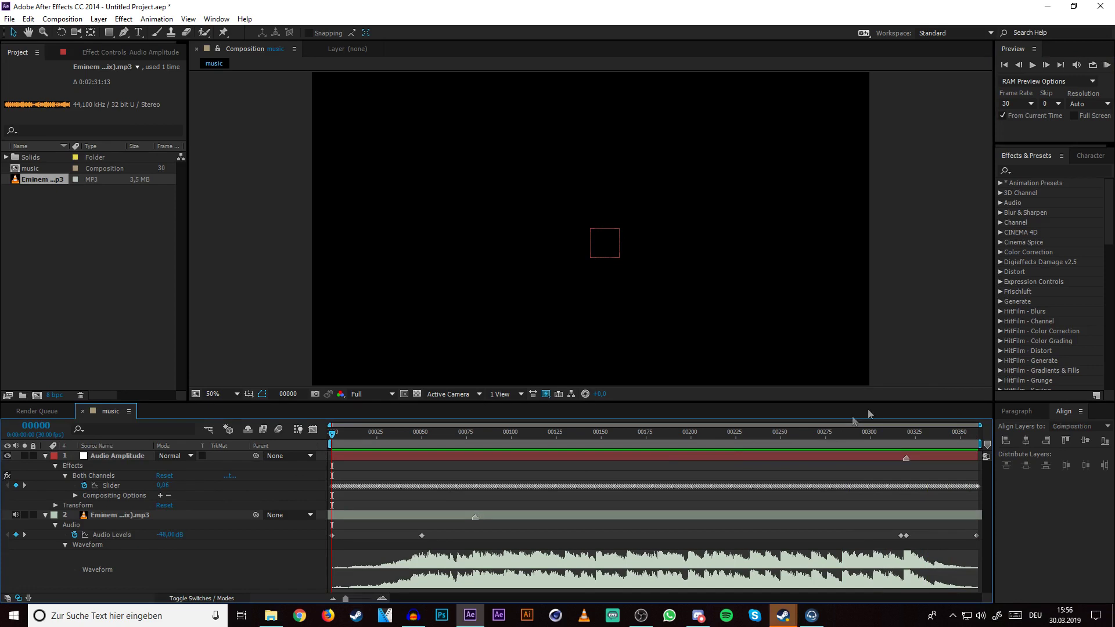
{"action": "left_click", "coordinate": [1107, 66]}
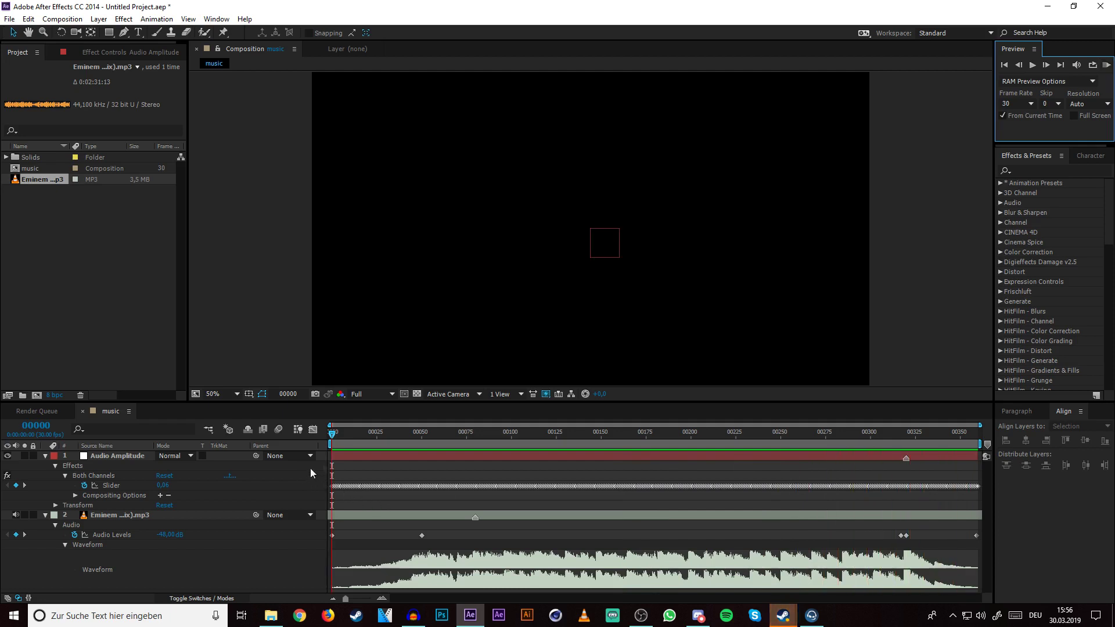
{"action": "left_click_drag", "start_coordinate": [335, 437], "coordinate": [388, 437]}
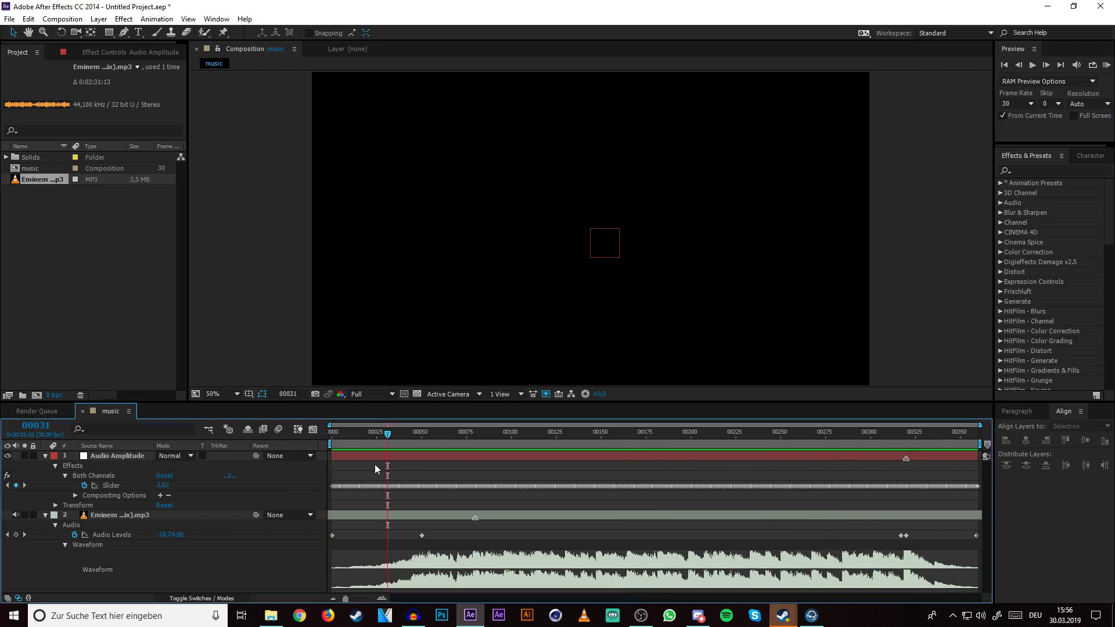
{"action": "left_click_drag", "start_coordinate": [386, 442], "coordinate": [585, 459]}
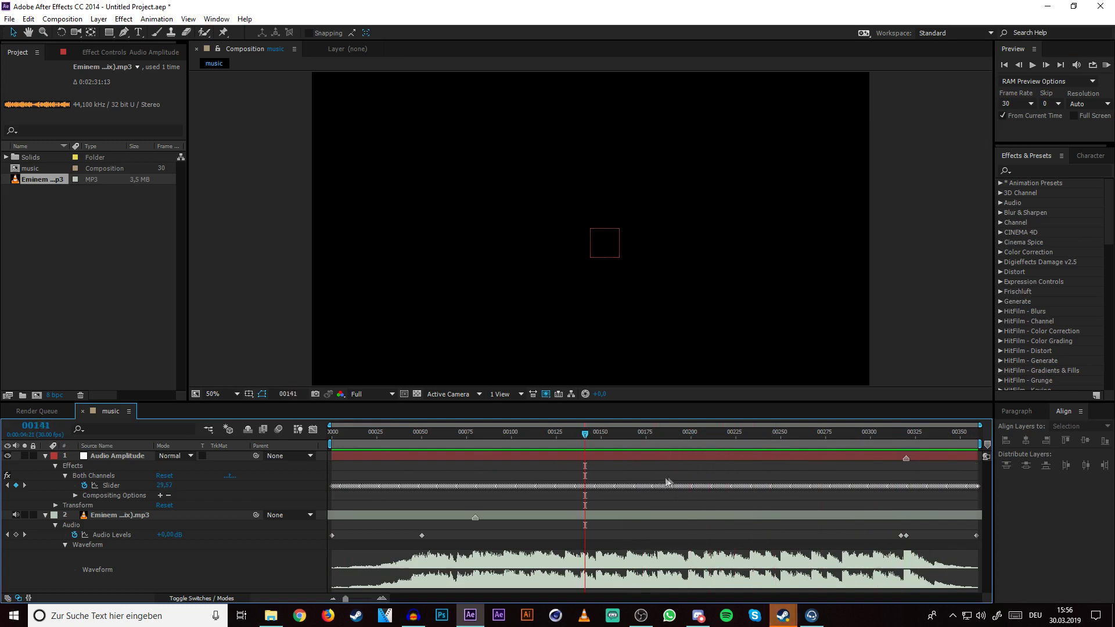
{"action": "left_click", "coordinate": [475, 437]}
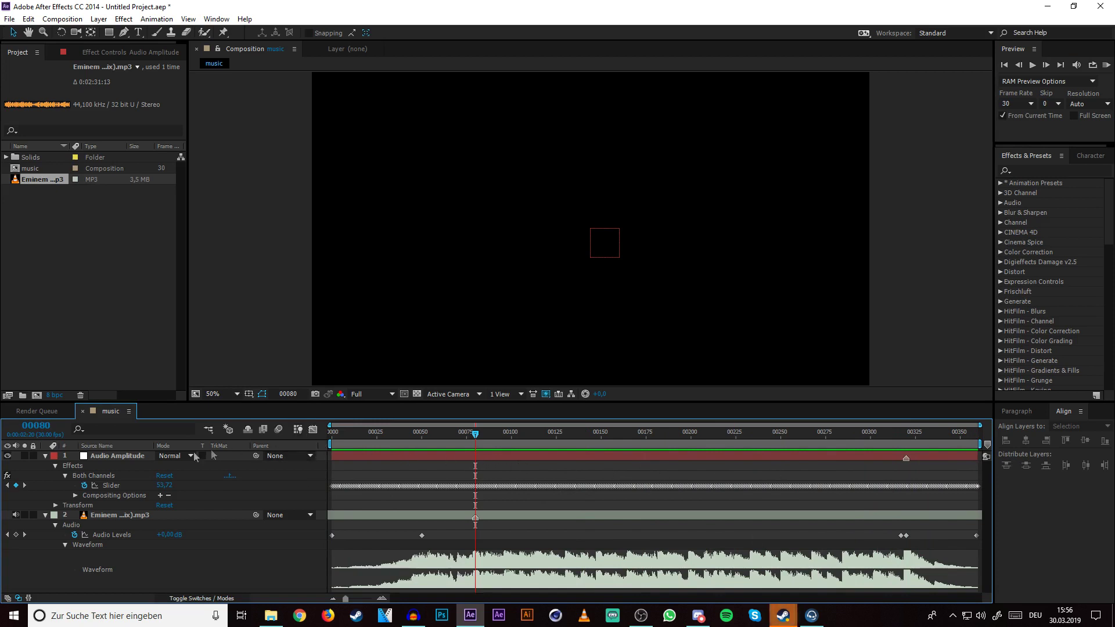
{"action": "left_click", "coordinate": [111, 486]}
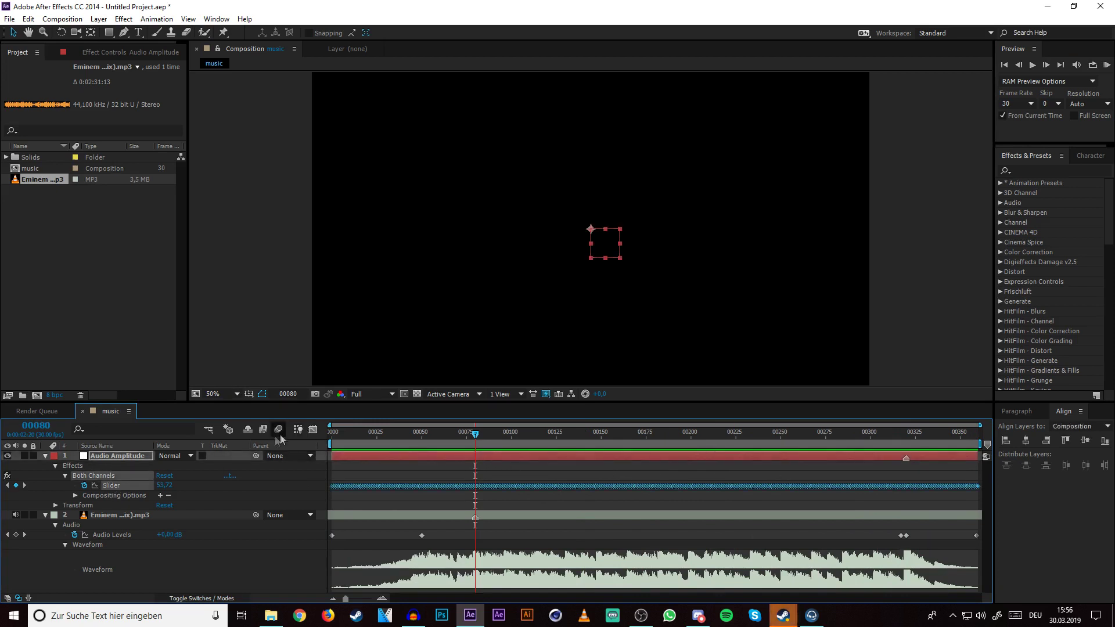
Step: Check the Slider curve and set the current time to frame 51
{"action": "left_click", "coordinate": [313, 431]}
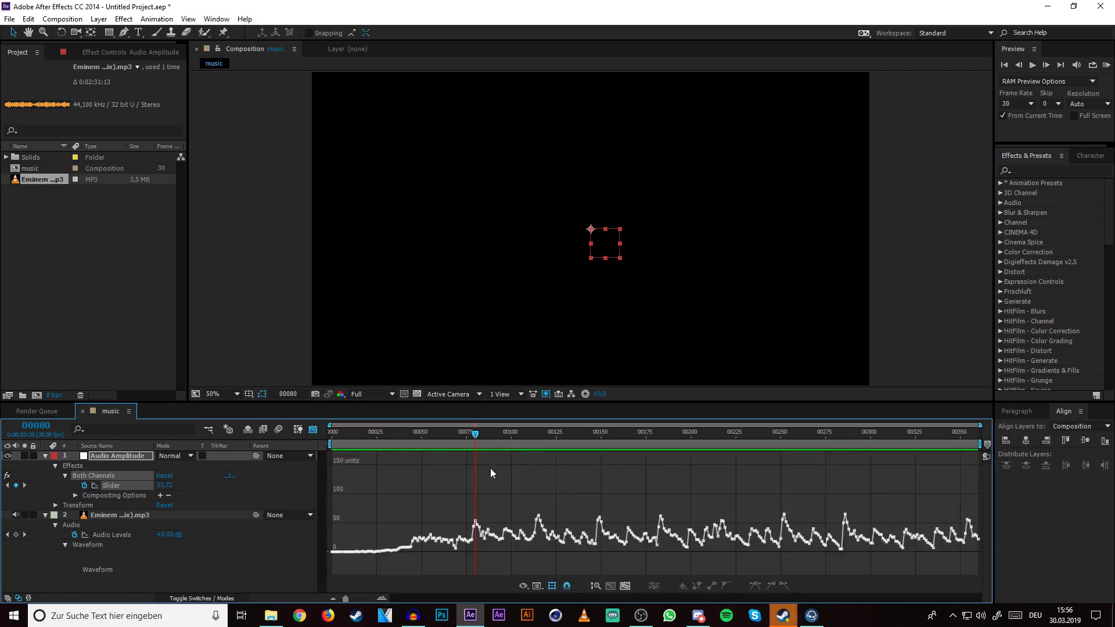
{"action": "left_click", "coordinate": [313, 430]}
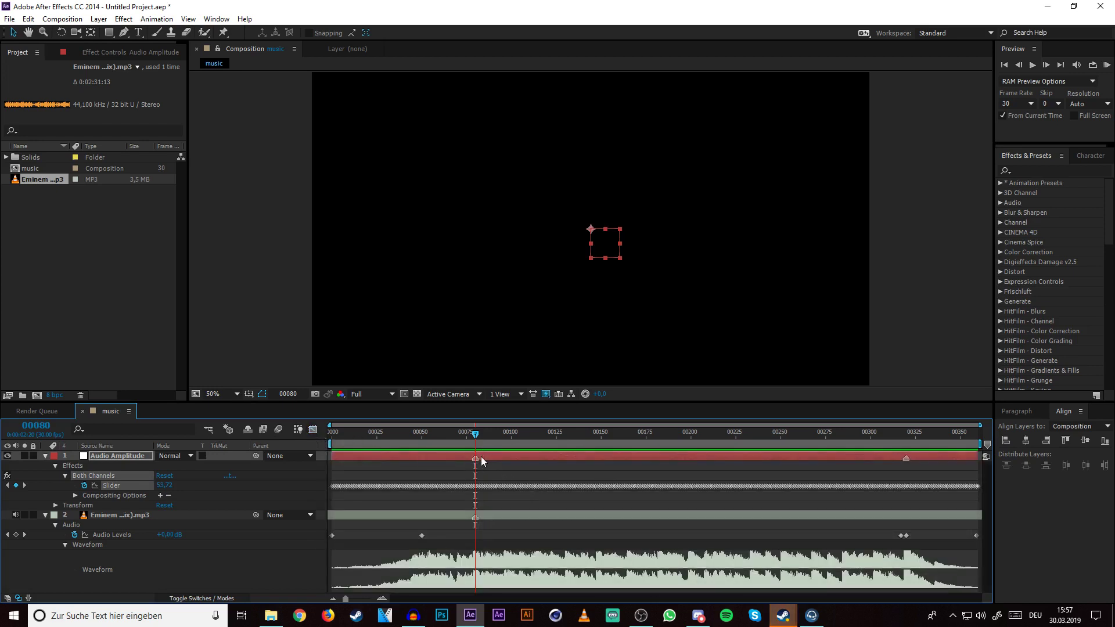
{"action": "left_click_drag", "start_coordinate": [441, 439], "coordinate": [441, 439]}
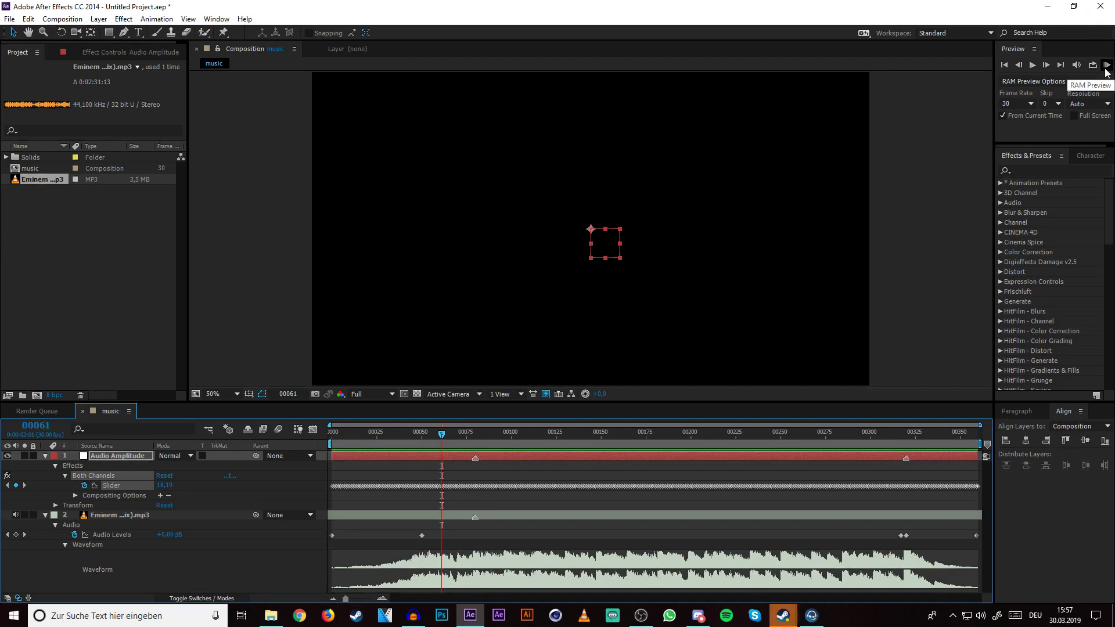
{"action": "left_click", "coordinate": [476, 437]}
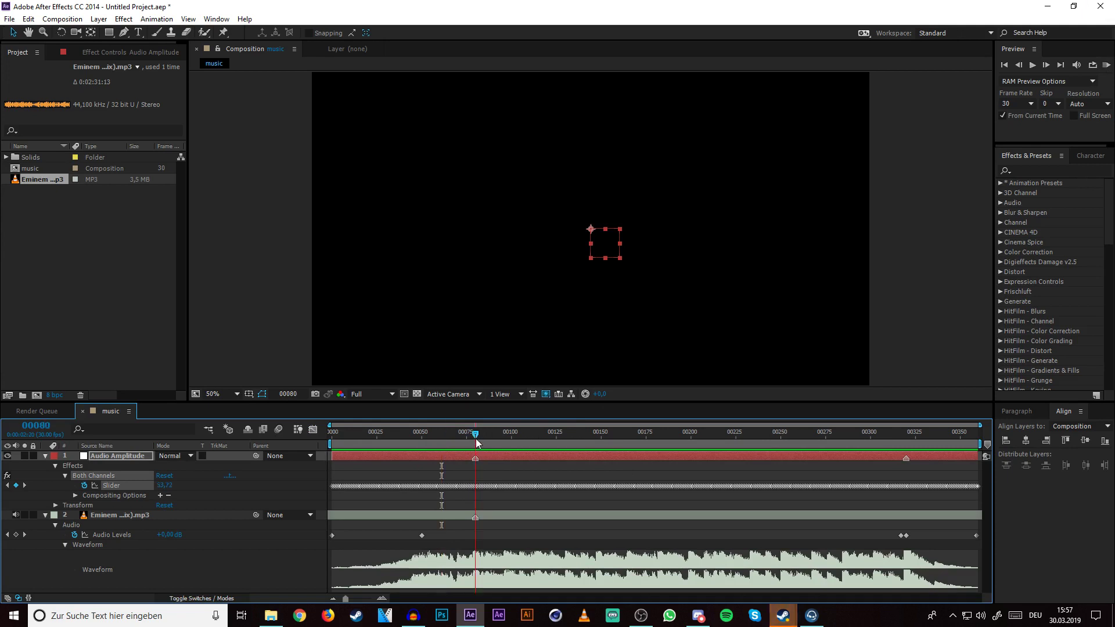
{"action": "left_click", "coordinate": [423, 436]}
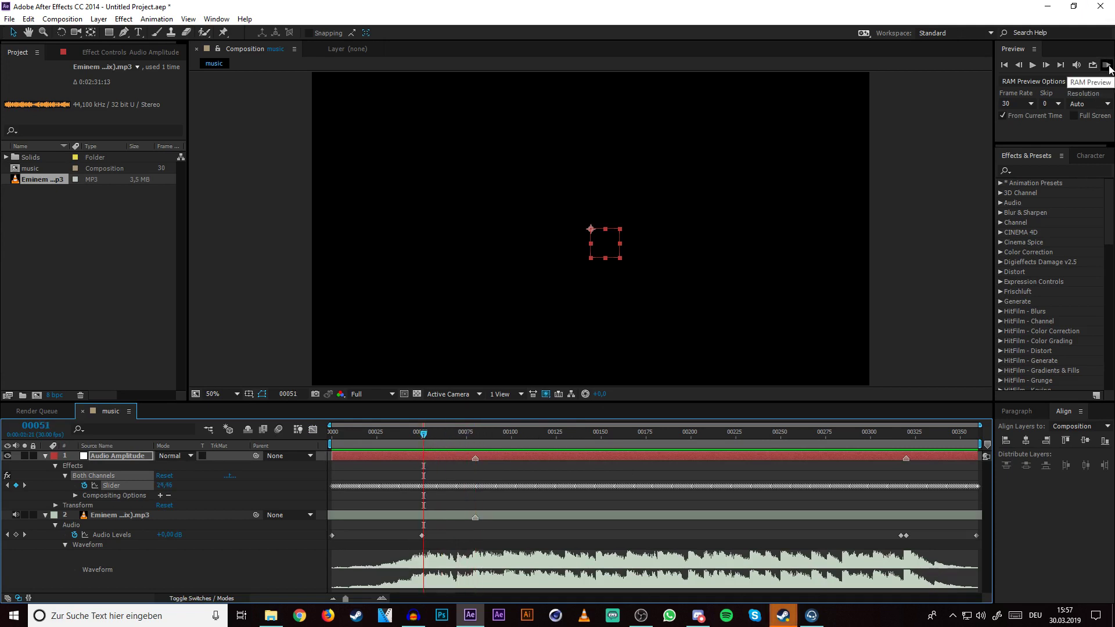
Step: Play a RAM preview of the song, adding a layer marker on each beat
{"action": "left_click", "coordinate": [1109, 66]}
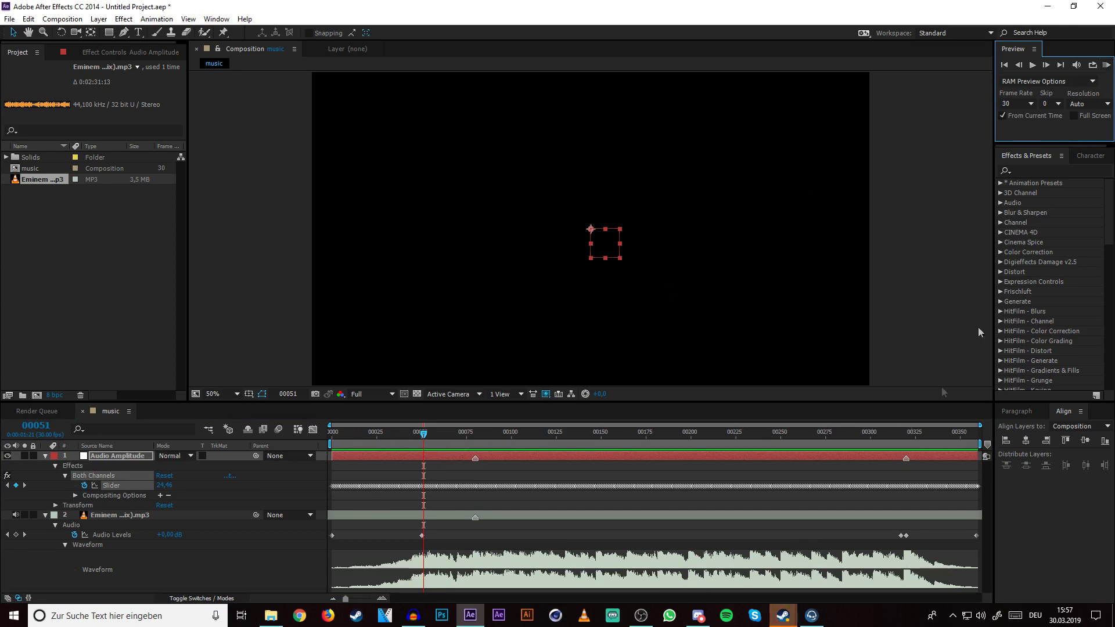
{"action": "left_click", "coordinate": [1108, 69]}
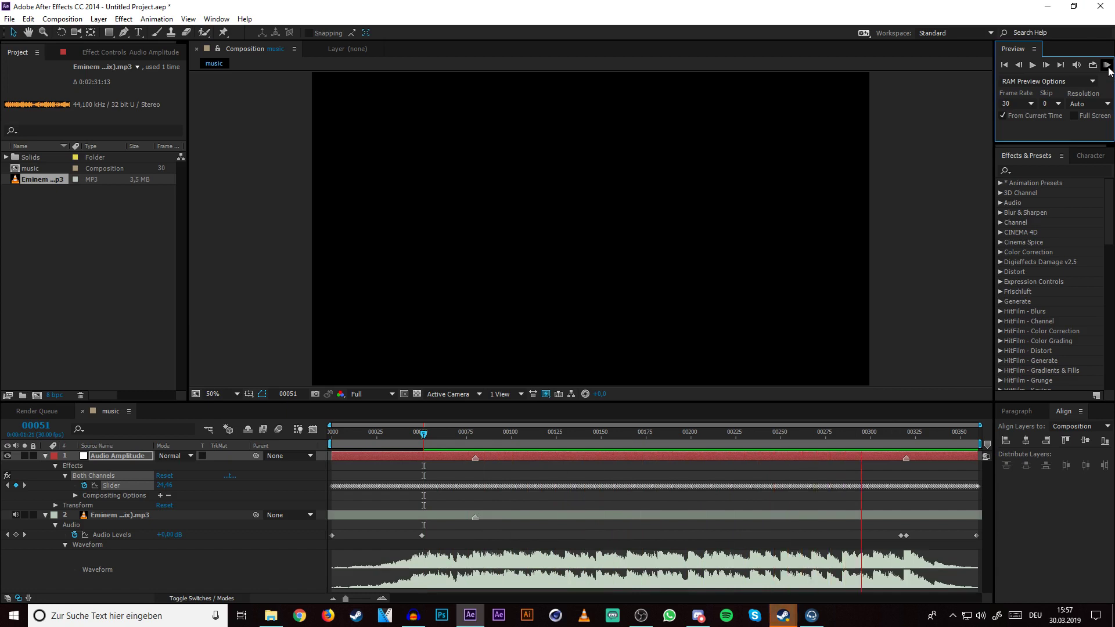
{"action": "left_click", "coordinate": [1107, 65]}
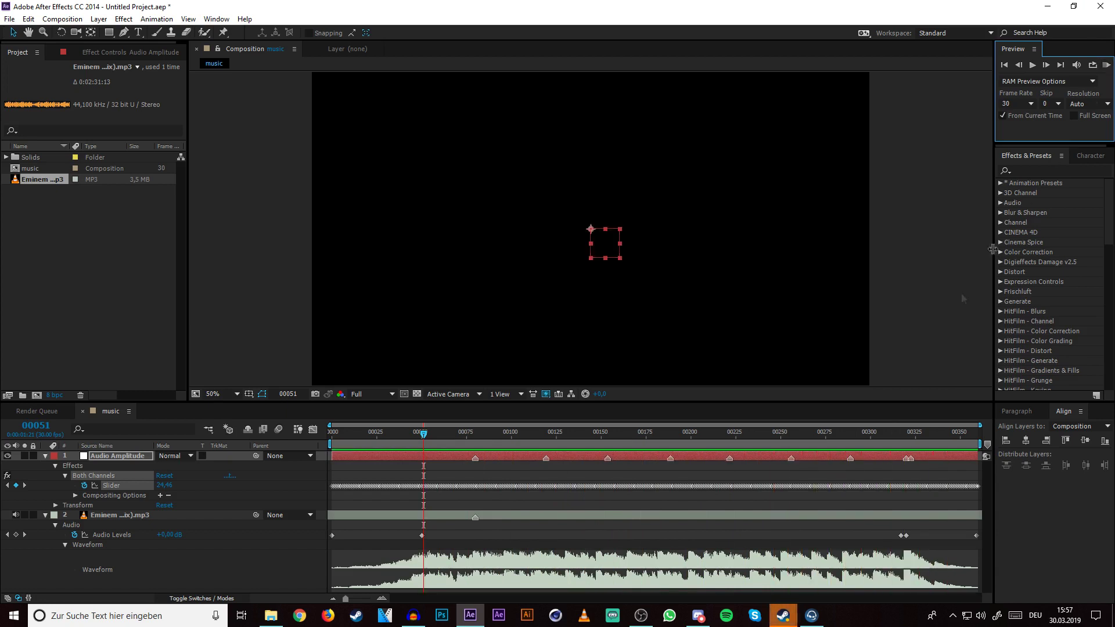
Step: Delete the duplicate marker near the end and select the Slider property
{"action": "right_click", "coordinate": [909, 458]}
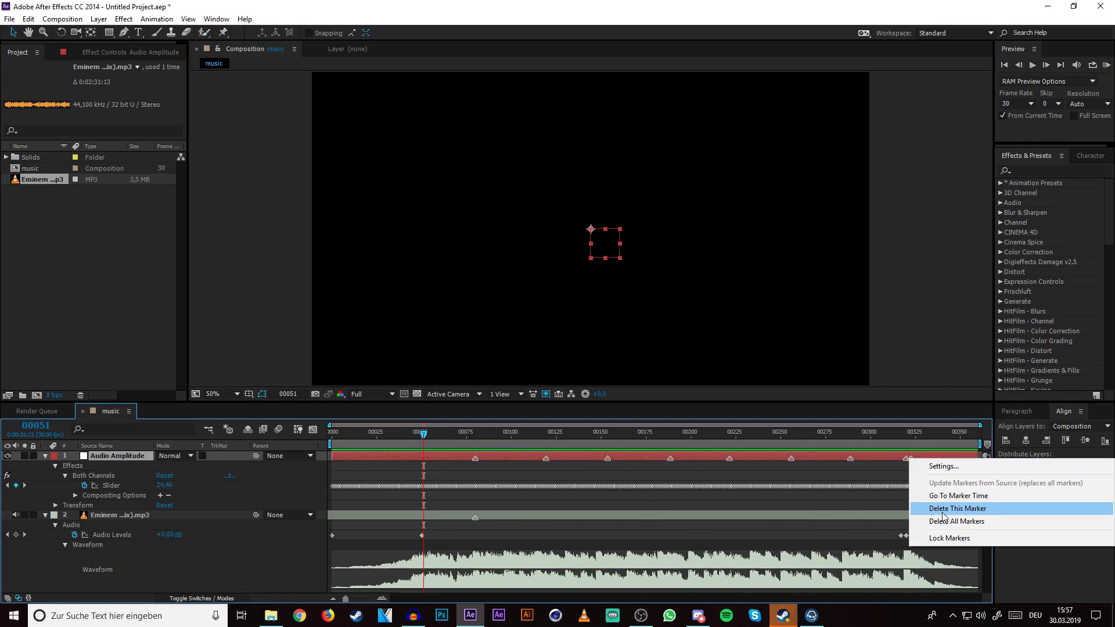
{"action": "left_click", "coordinate": [944, 505]}
{"action": "left_click_drag", "start_coordinate": [481, 447], "coordinate": [546, 458]}
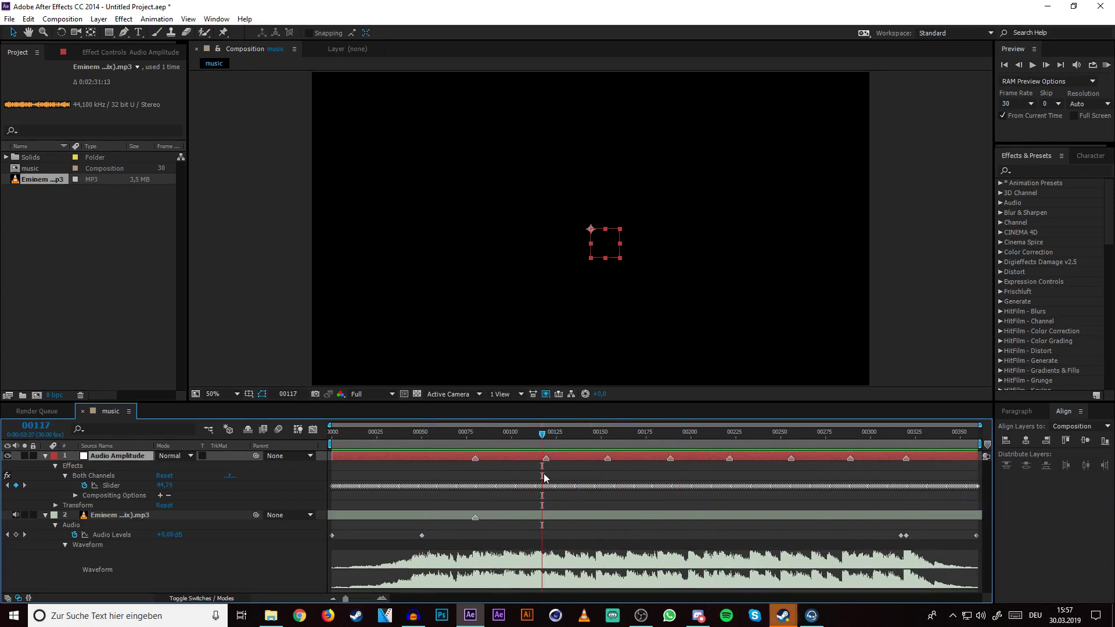
{"action": "left_click", "coordinate": [111, 485]}
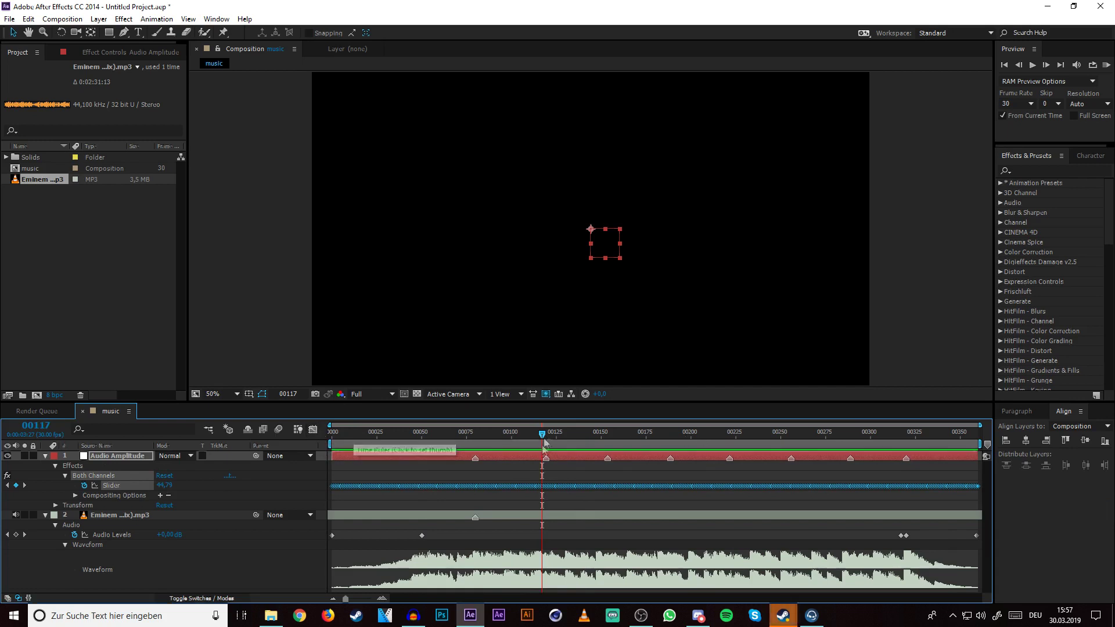
Step: Find the Slider peak near frame 115 and move the marker onto it
{"action": "left_click_drag", "start_coordinate": [542, 434], "coordinate": [548, 441]}
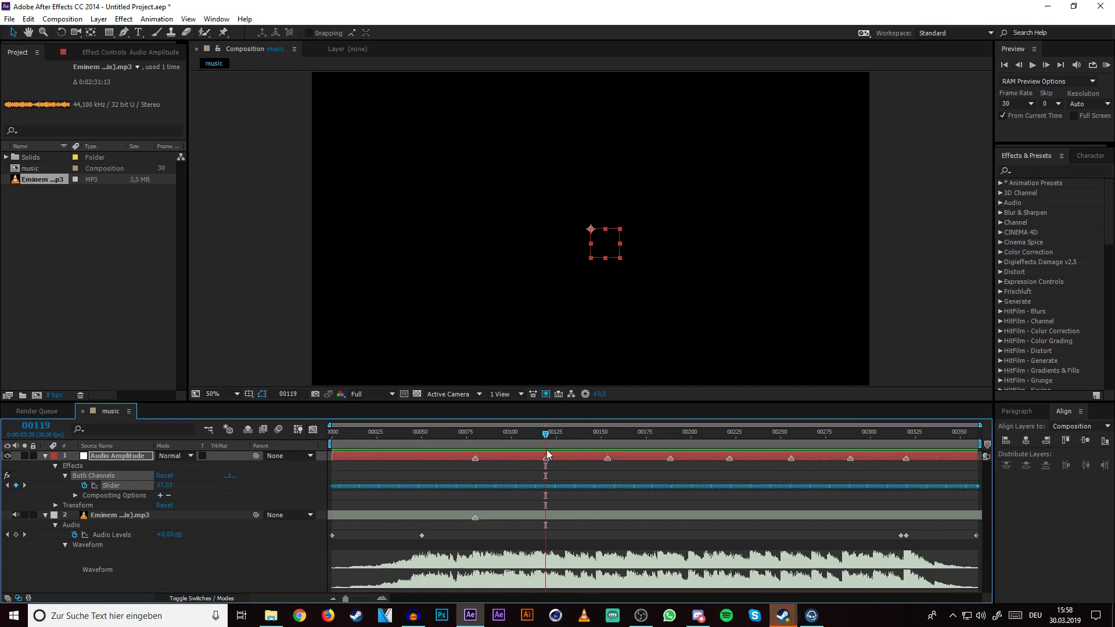
{"action": "left_click", "coordinate": [313, 430]}
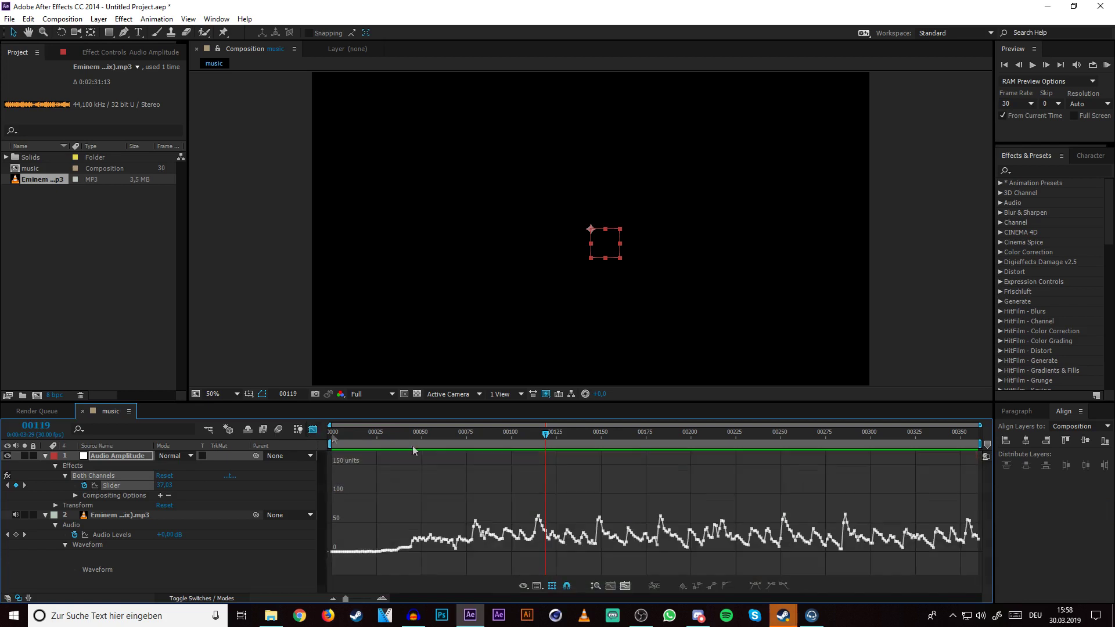
{"action": "left_click_drag", "start_coordinate": [546, 436], "coordinate": [540, 438]}
{"action": "left_click", "coordinate": [313, 432]}
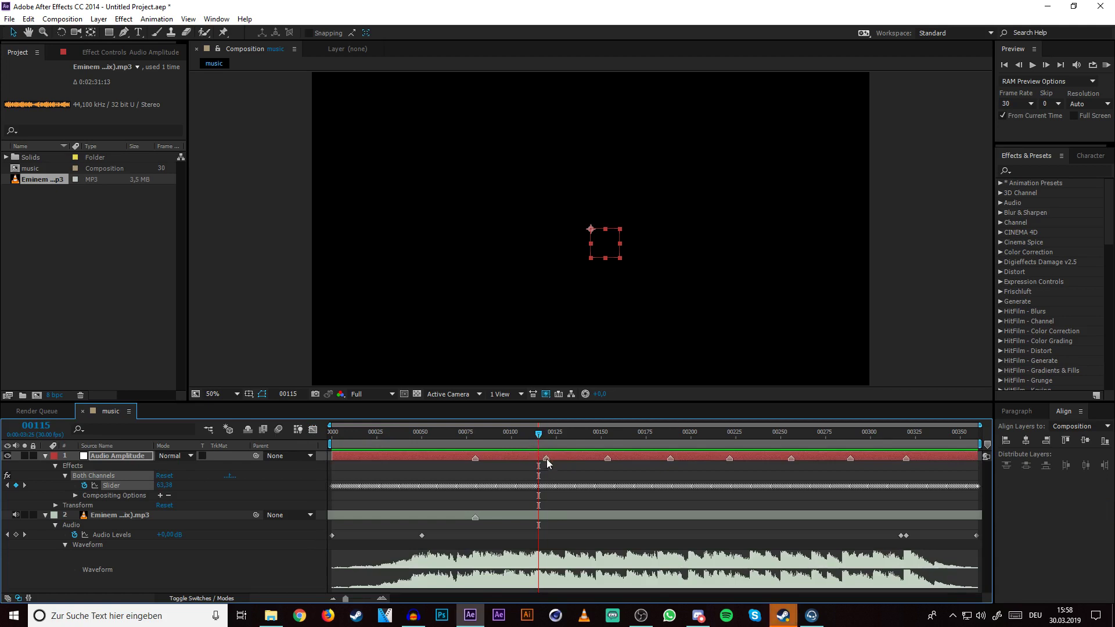
{"action": "left_click_drag", "start_coordinate": [546, 458], "coordinate": [539, 458]}
Step: Locate the next Slider amplitude peak at frame 149
{"action": "left_click", "coordinate": [606, 434]}
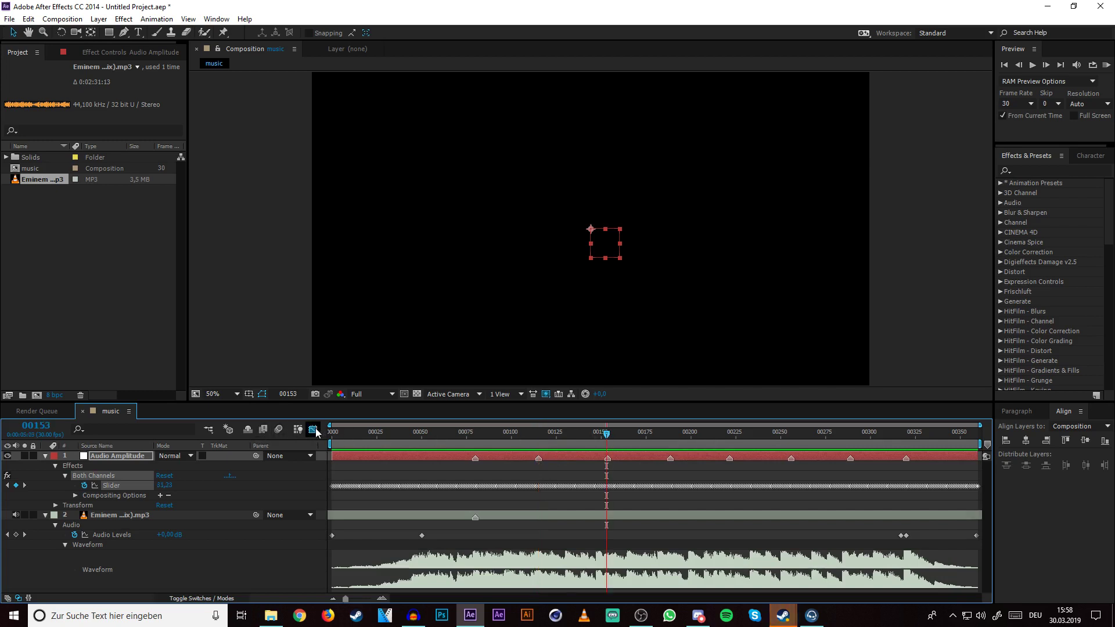
{"action": "left_click", "coordinate": [313, 433]}
{"action": "left_click_drag", "start_coordinate": [604, 437], "coordinate": [601, 436]}
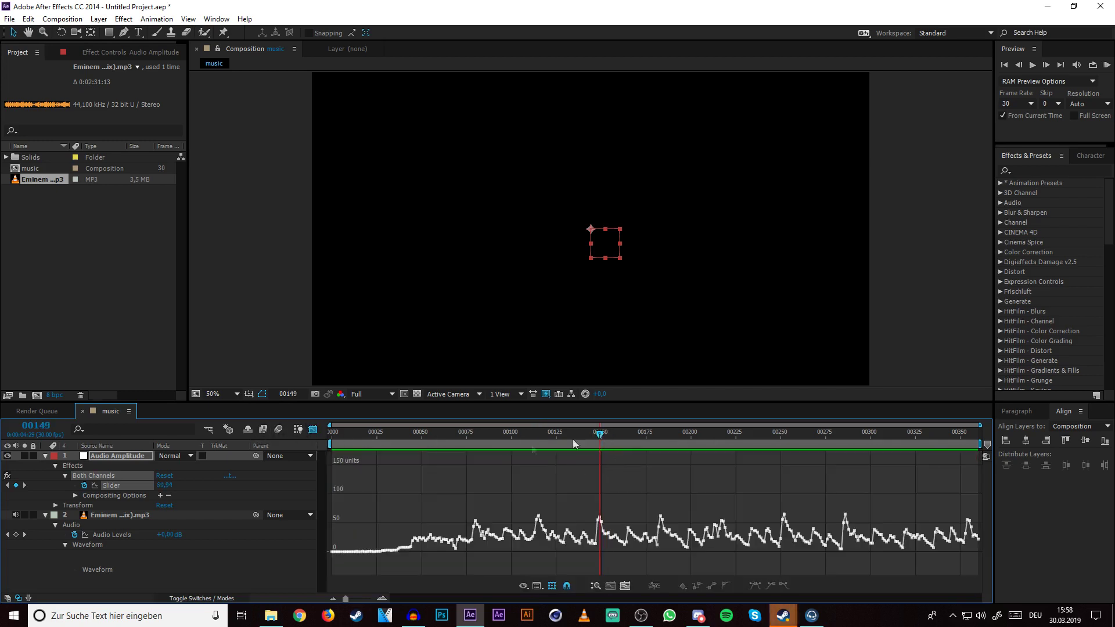
{"action": "left_click", "coordinate": [313, 432]}
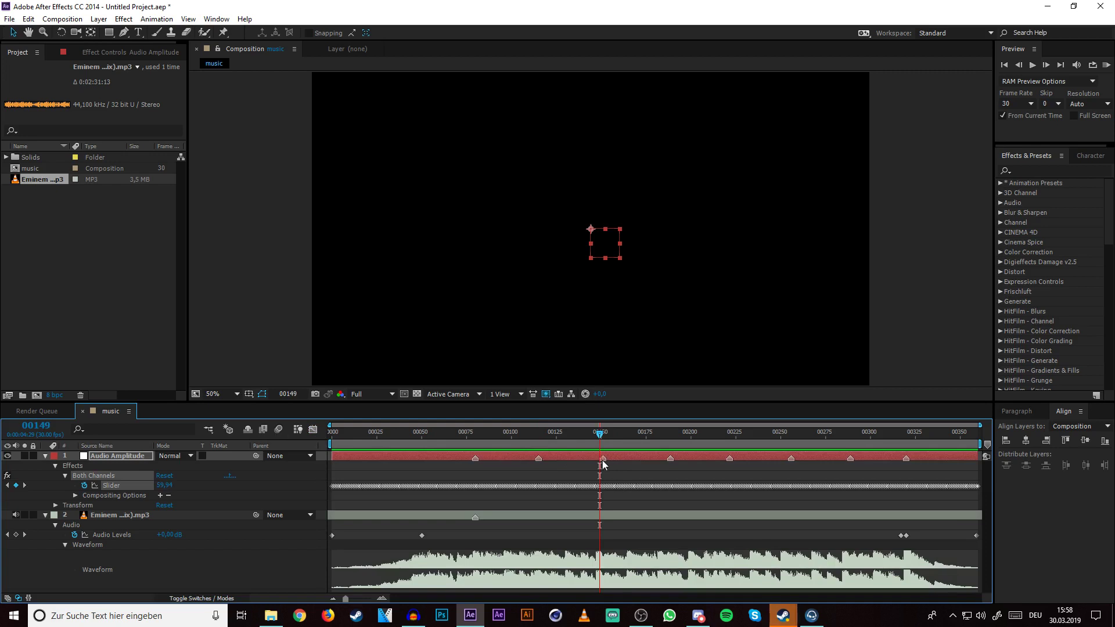
Step: Find the amplitude peak at frame 183 and shift the marker onto it
{"action": "left_click", "coordinate": [668, 435]}
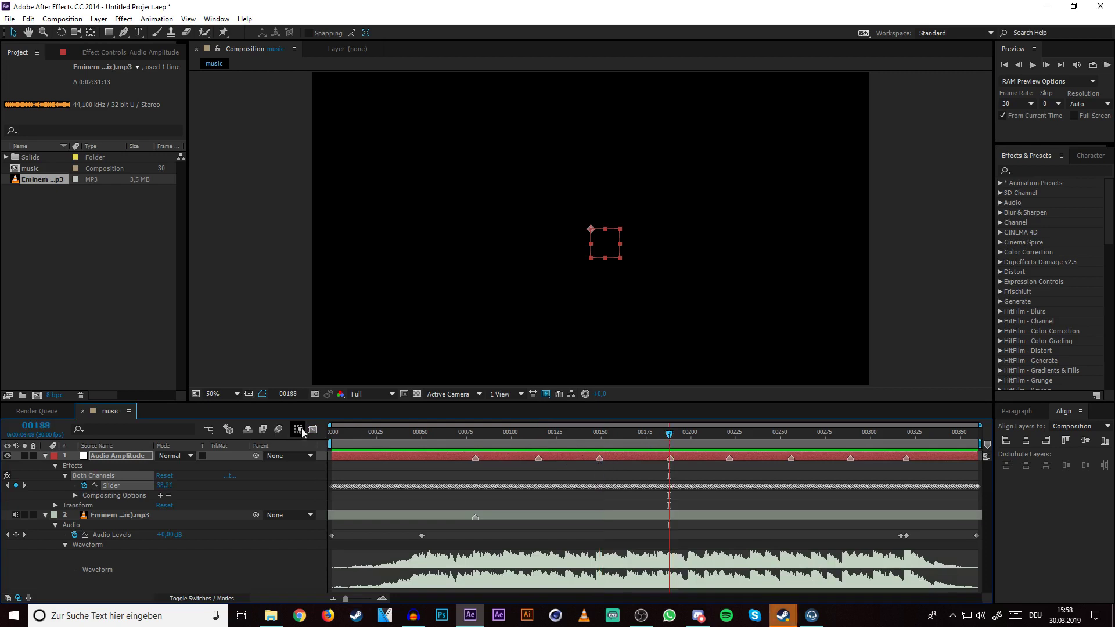
{"action": "left_click", "coordinate": [317, 433]}
{"action": "left_click", "coordinate": [662, 437]}
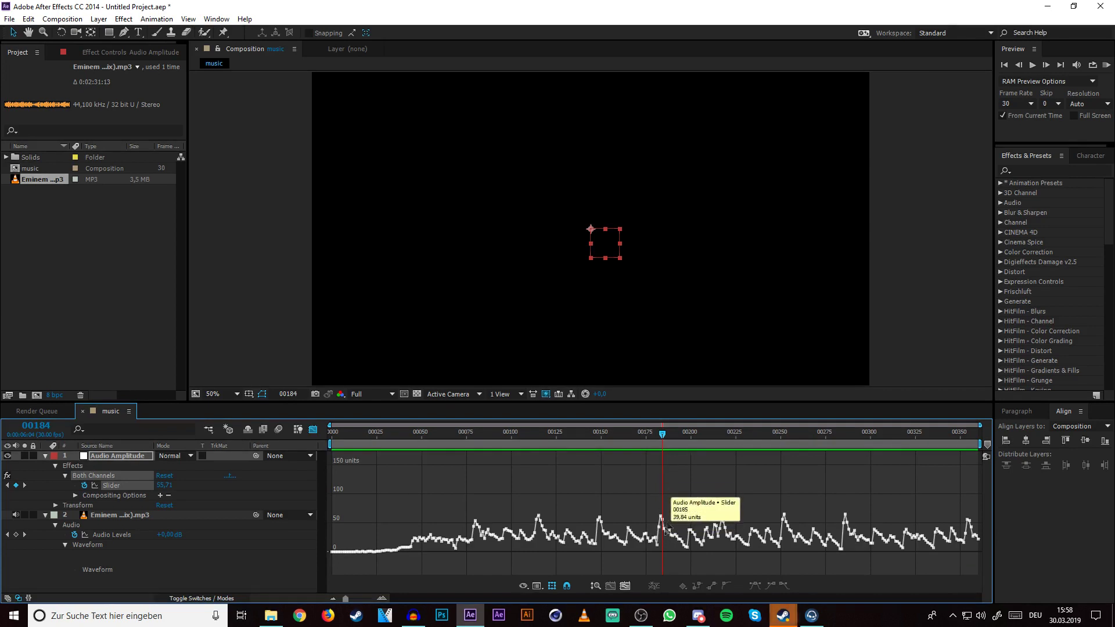
{"action": "left_click", "coordinate": [660, 438]}
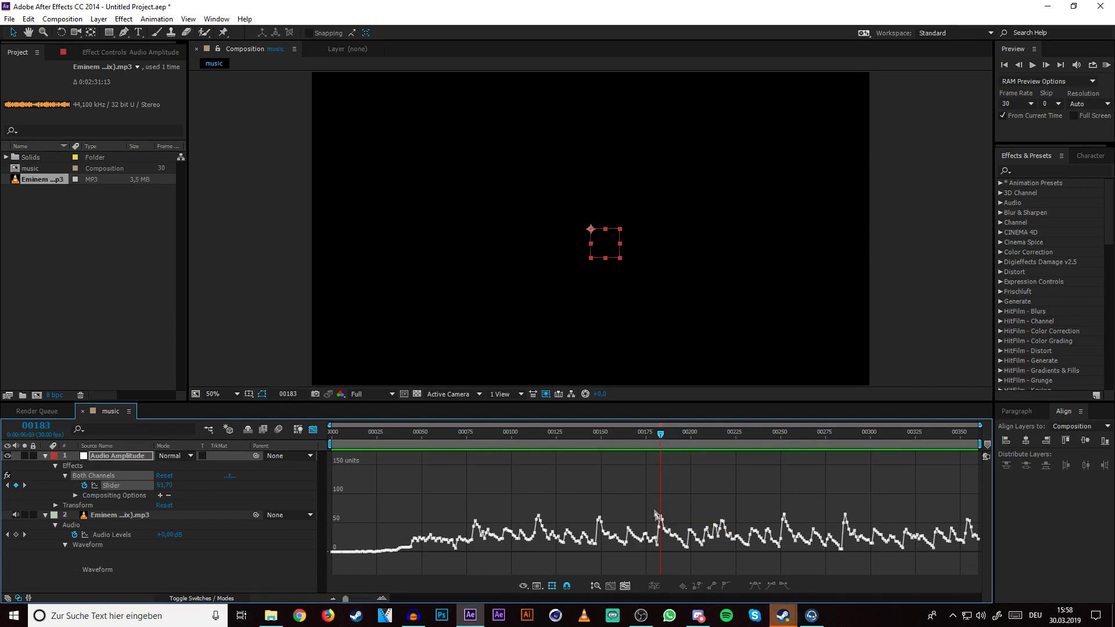
{"action": "left_click", "coordinate": [618, 436]}
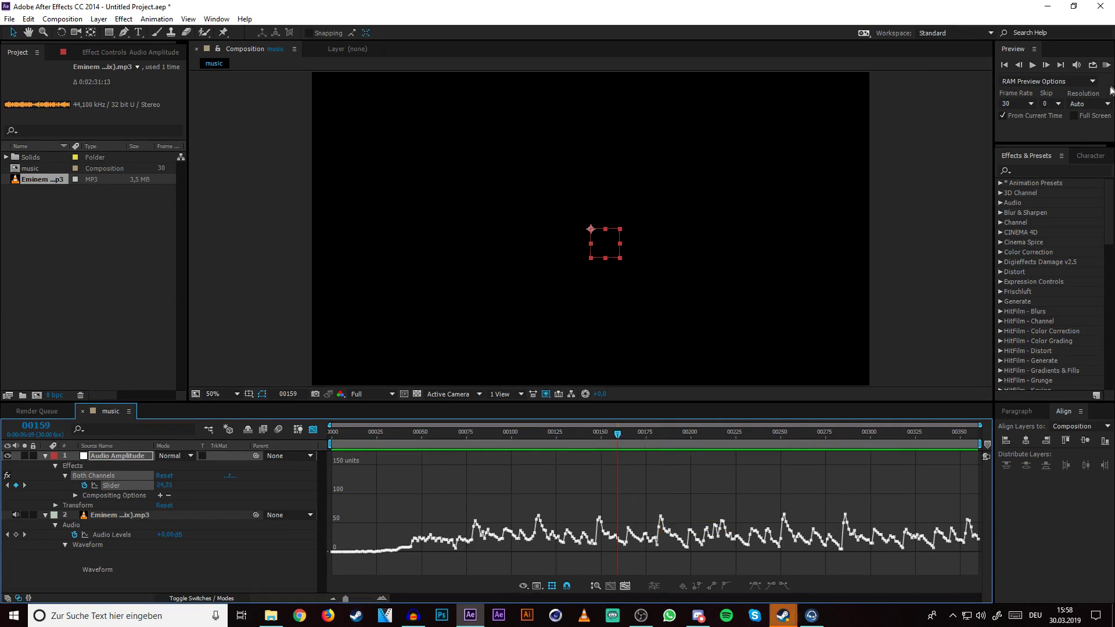
{"action": "left_click", "coordinate": [1025, 104]}
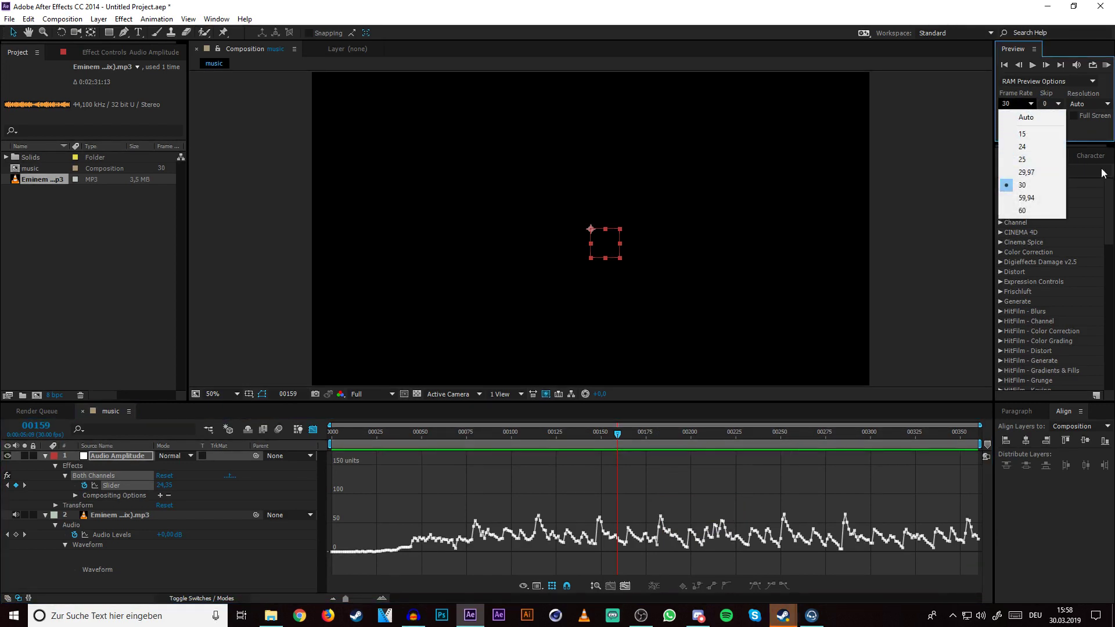
{"action": "left_click", "coordinate": [622, 512]}
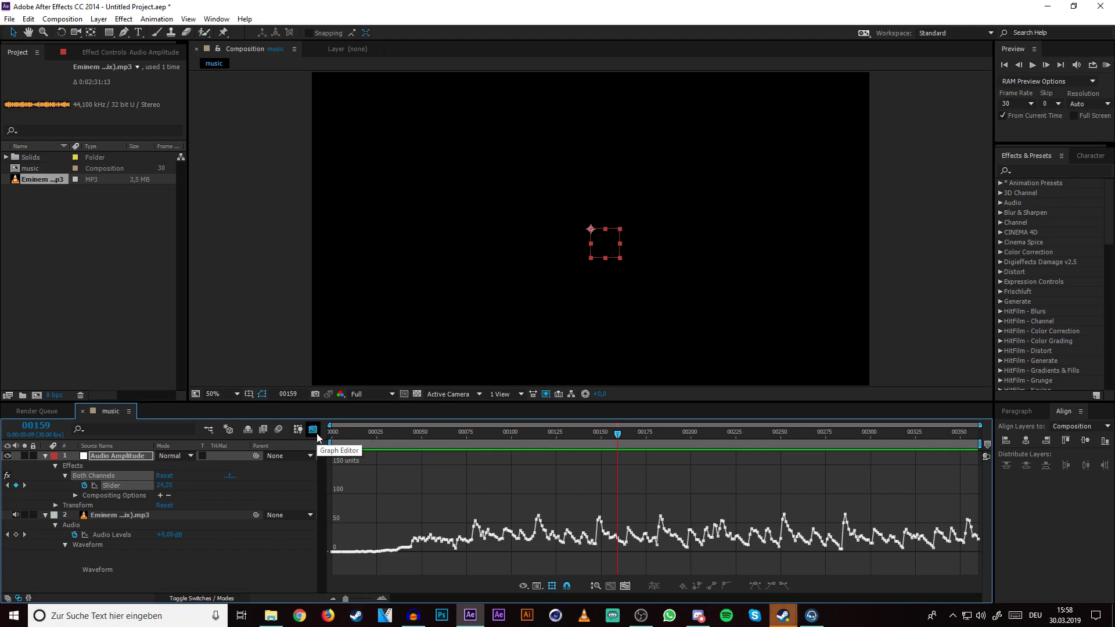
{"action": "left_click", "coordinate": [316, 433]}
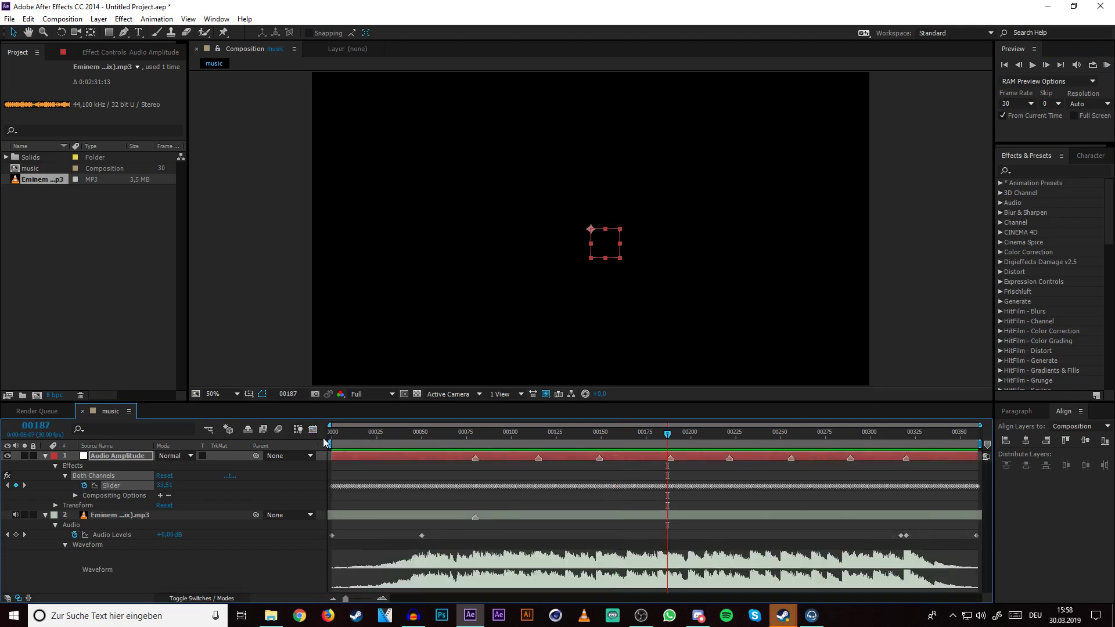
{"action": "left_click", "coordinate": [319, 433]}
{"action": "left_click_drag", "start_coordinate": [667, 434], "coordinate": [660, 435]}
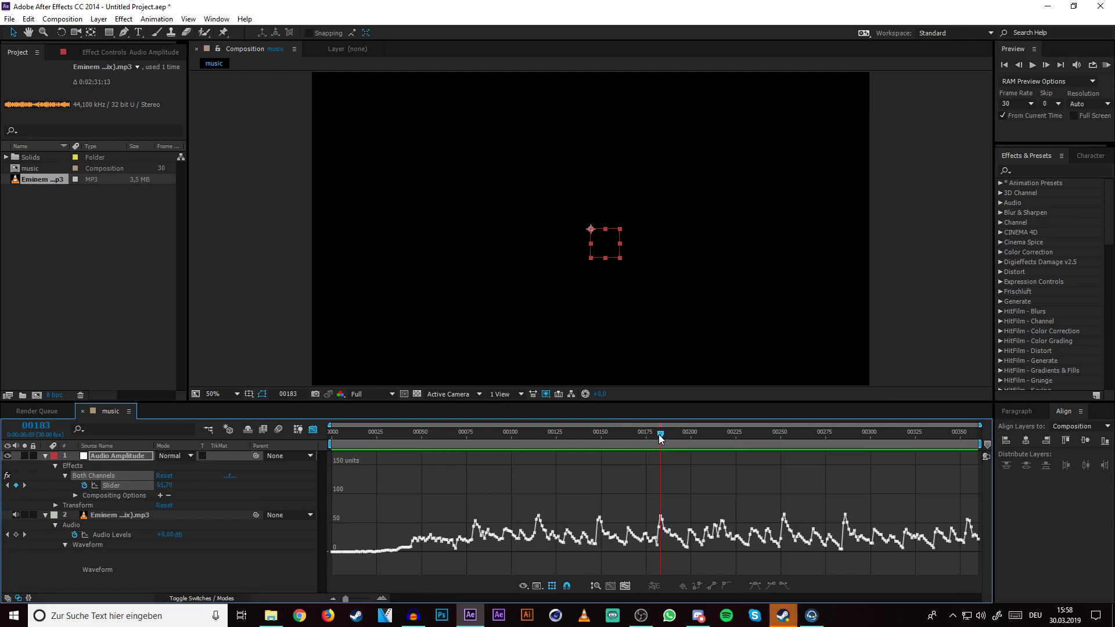
{"action": "left_click", "coordinate": [313, 429]}
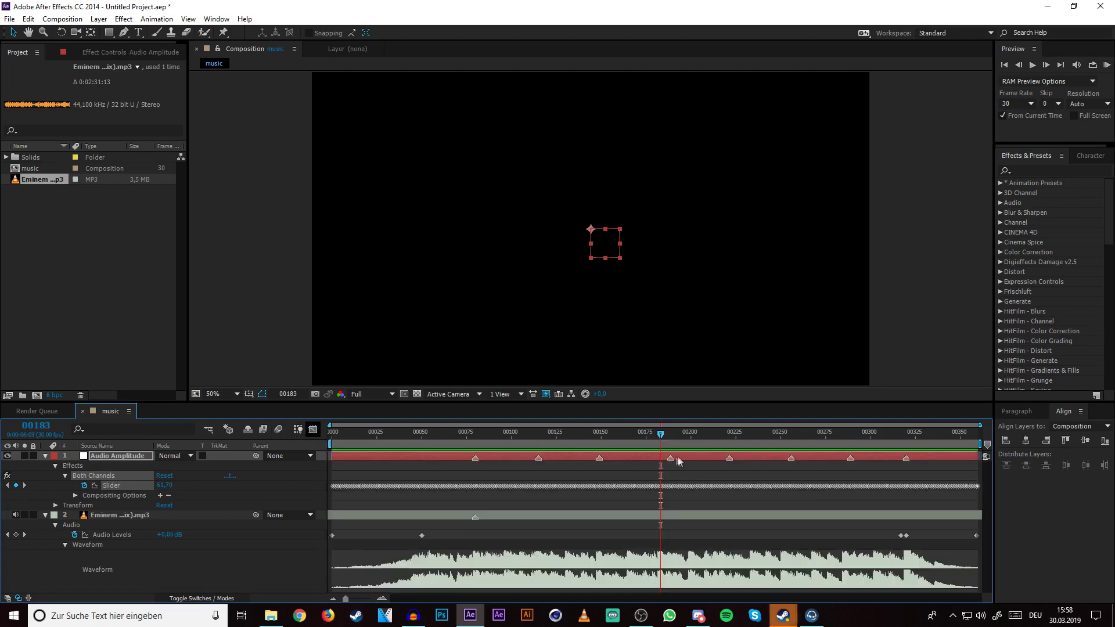
{"action": "left_click_drag", "start_coordinate": [670, 462], "coordinate": [661, 465]}
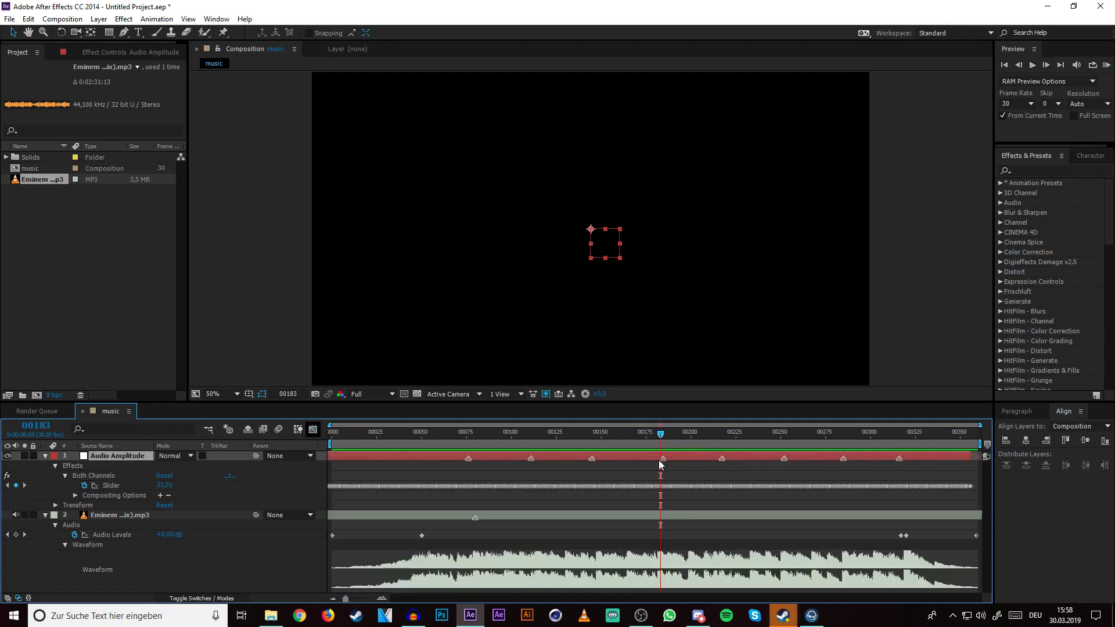
Step: Locate the following Slider peak at frame 216 in the graph
{"action": "key", "text": "shift+F3"}
{"action": "key", "text": "k"}
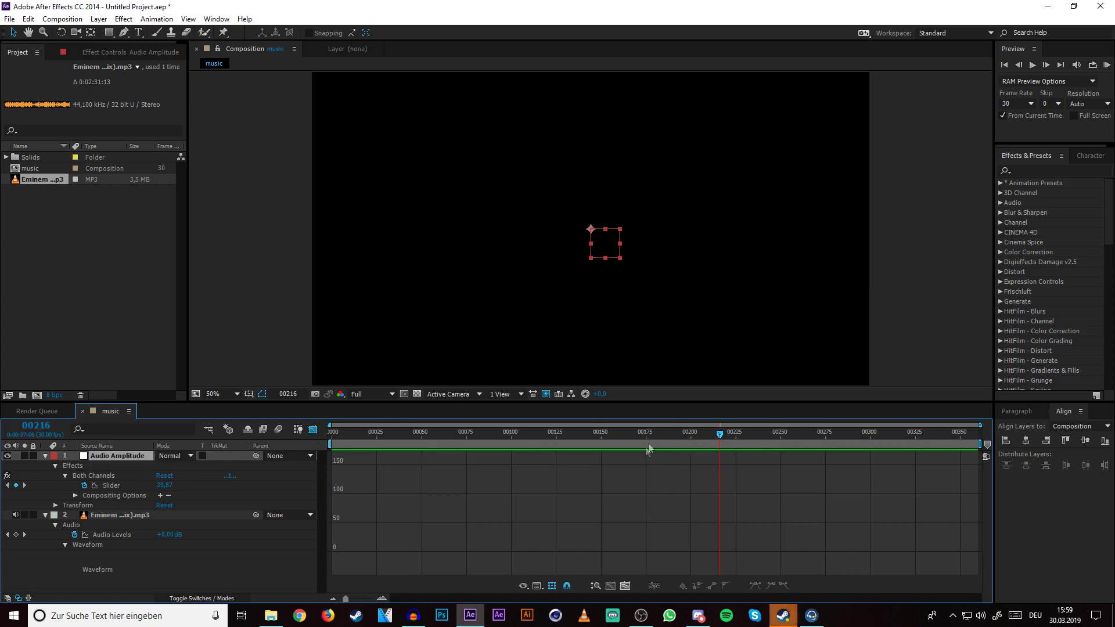
{"action": "left_click", "coordinate": [112, 486]}
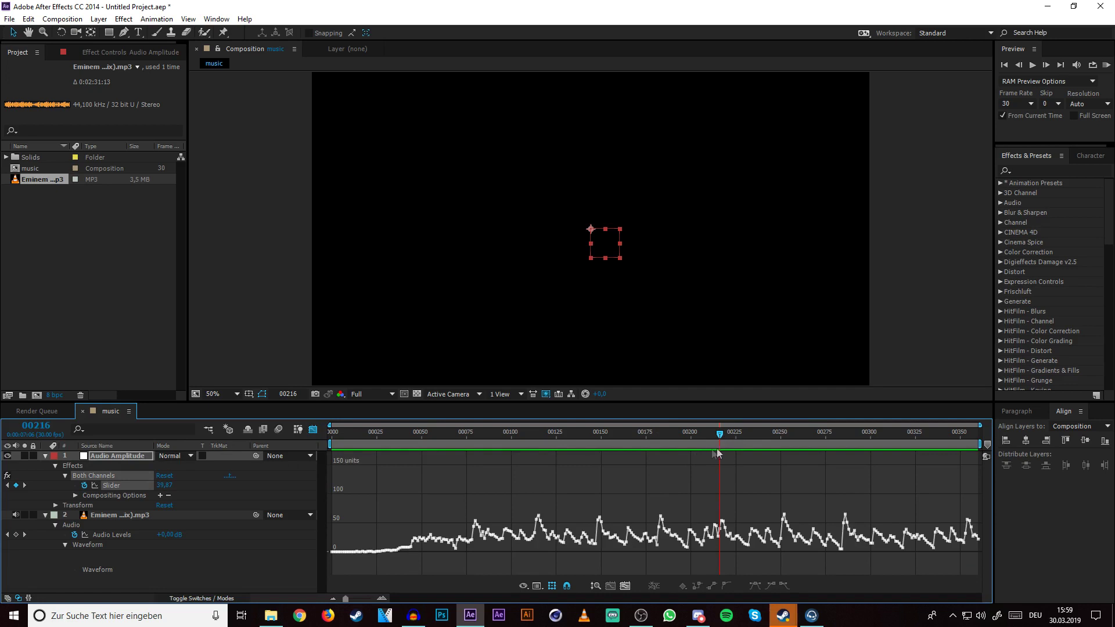
{"action": "key", "text": "shift+F3"}
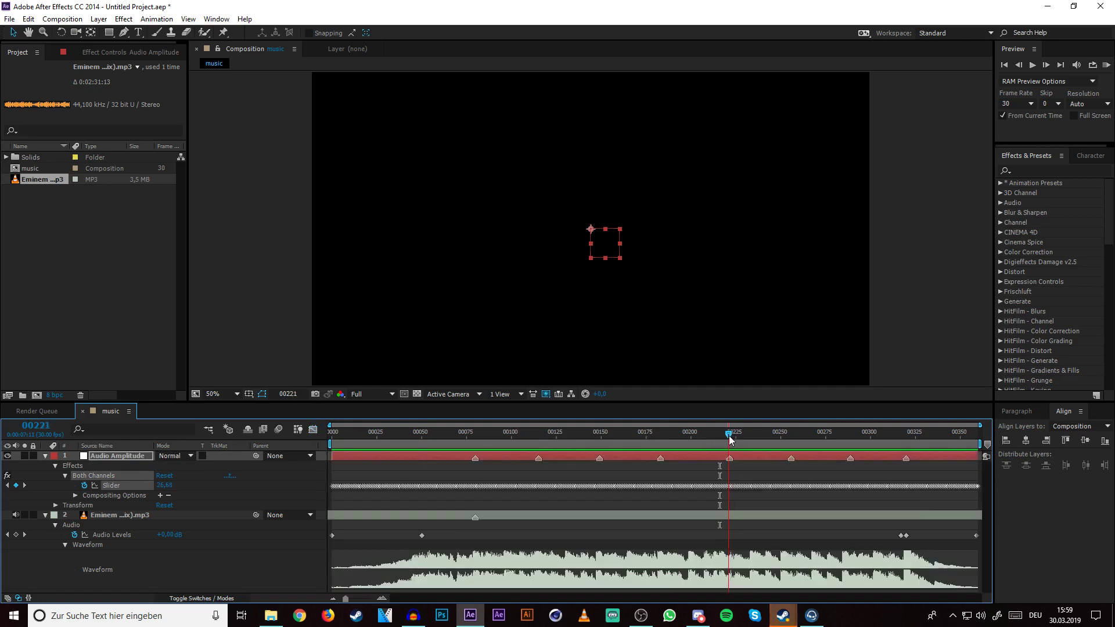
{"action": "left_click", "coordinate": [722, 436]}
{"action": "left_click_drag", "start_coordinate": [722, 440], "coordinate": [720, 440]}
{"action": "left_click", "coordinate": [313, 430]}
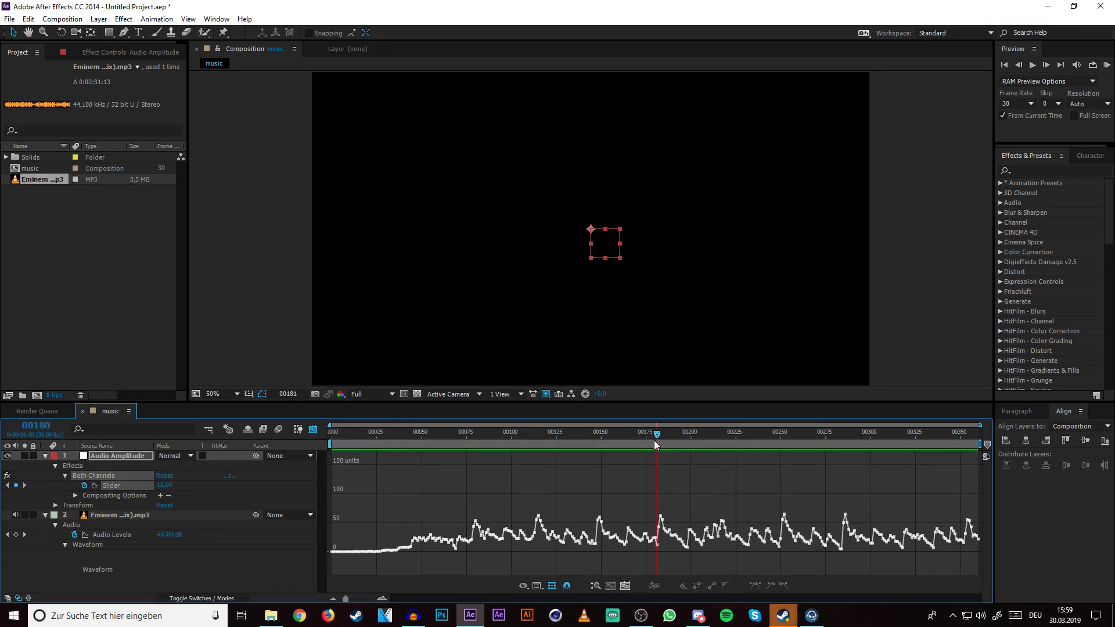
Step: Set the preview frame rate to 24 and step onto the amplitude peak at frame 219
{"action": "left_click", "coordinate": [1031, 104]}
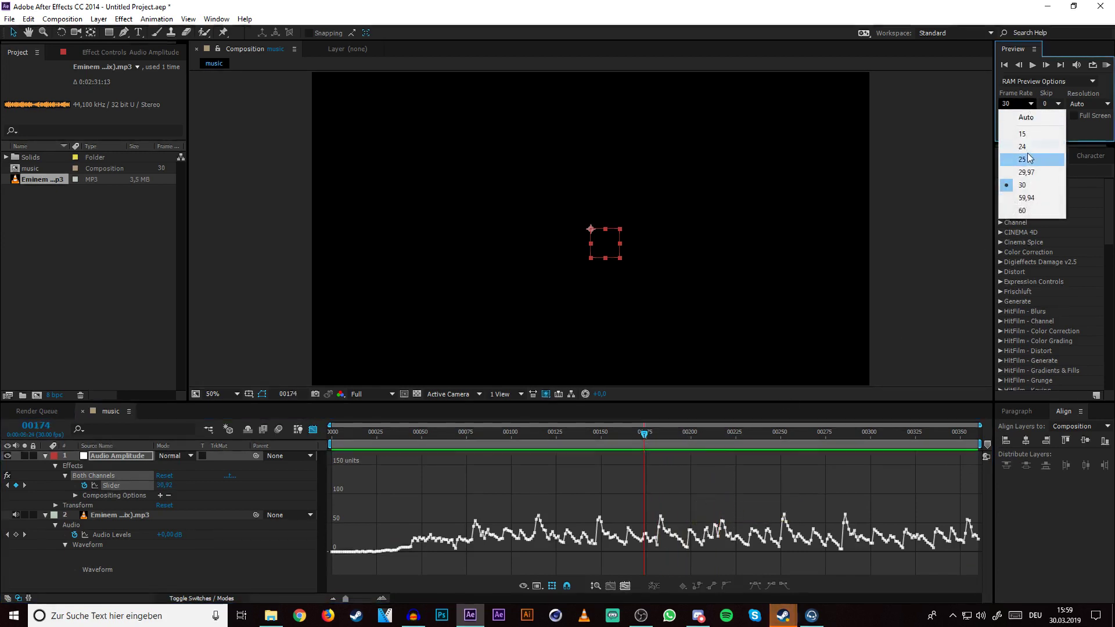
{"action": "left_click", "coordinate": [1021, 152]}
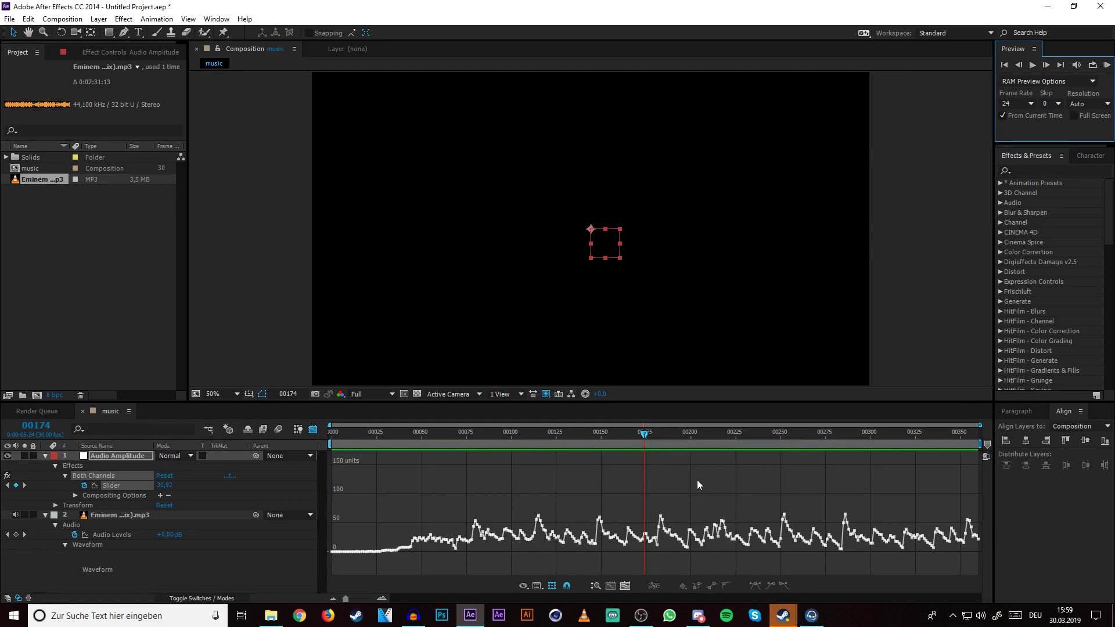
{"action": "key", "text": "shift+F3"}
{"action": "left_click", "coordinate": [727, 433]}
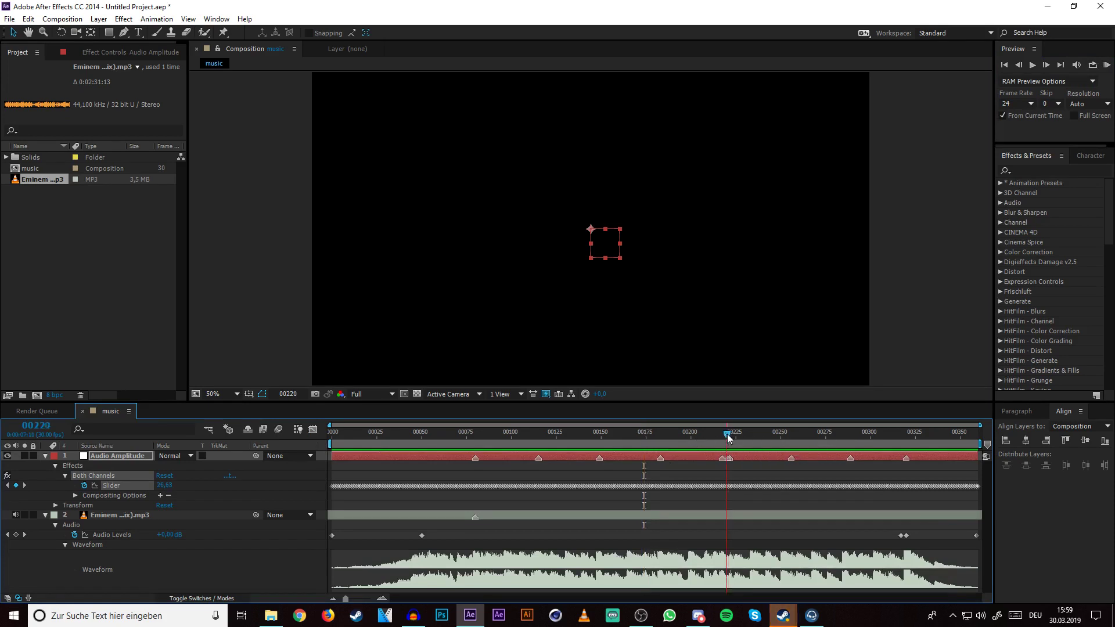
{"action": "key", "text": "Page_Up"}
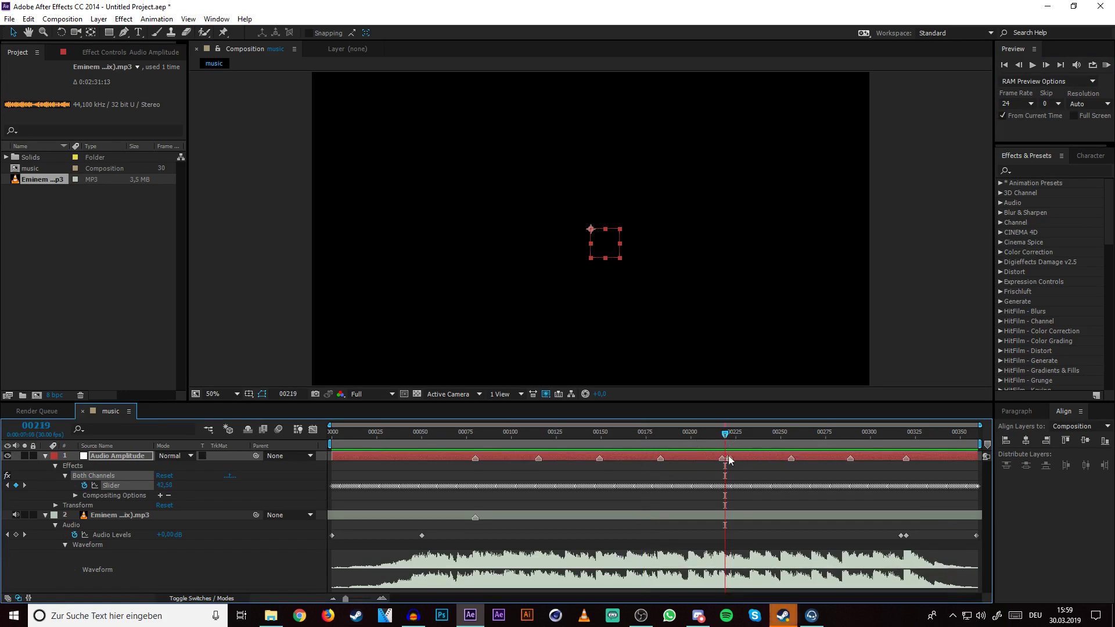
Step: Compare Slider curve peaks at frames 217 and 252 against the layer's beat markers
{"action": "left_click", "coordinate": [312, 433]}
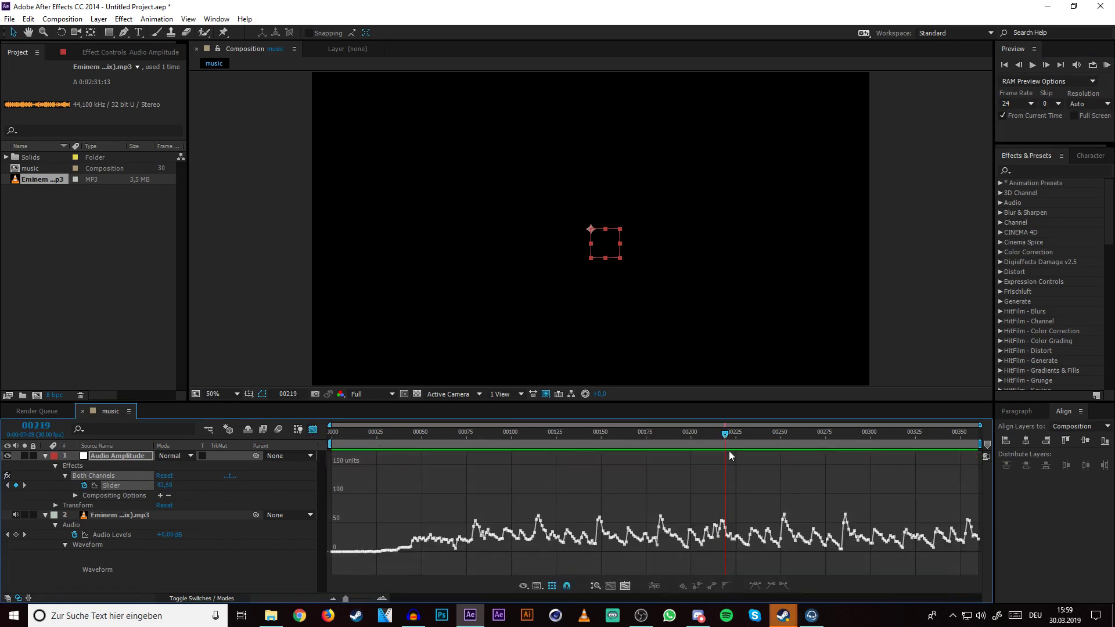
{"action": "left_click_drag", "start_coordinate": [724, 435], "coordinate": [722, 434]}
{"action": "left_click", "coordinate": [312, 433]}
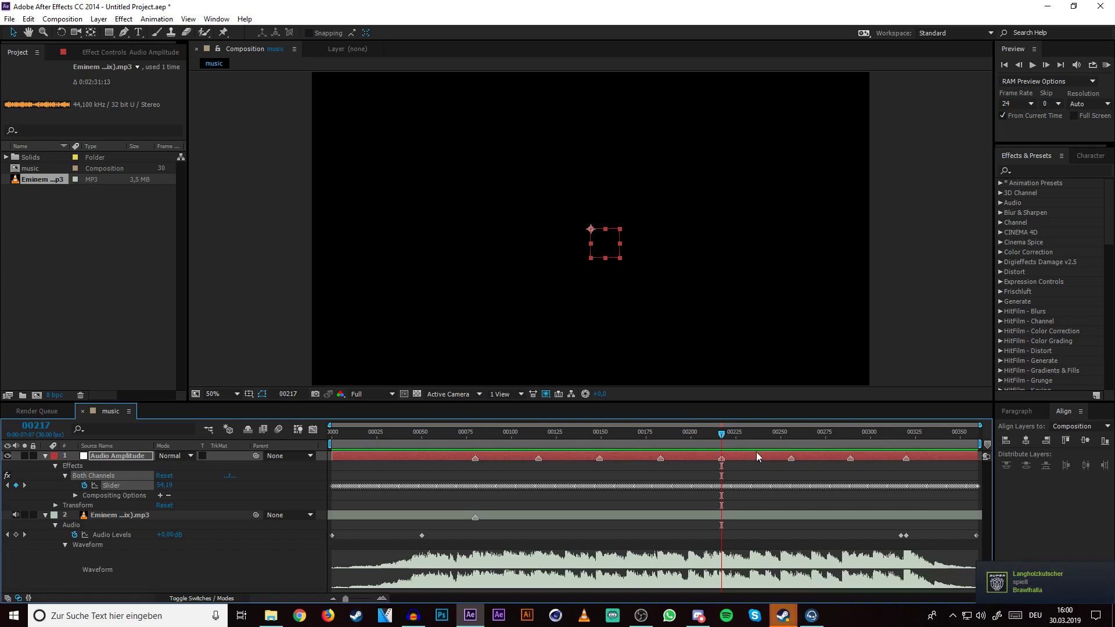
{"action": "left_click", "coordinate": [786, 434]}
{"action": "left_click", "coordinate": [312, 430]}
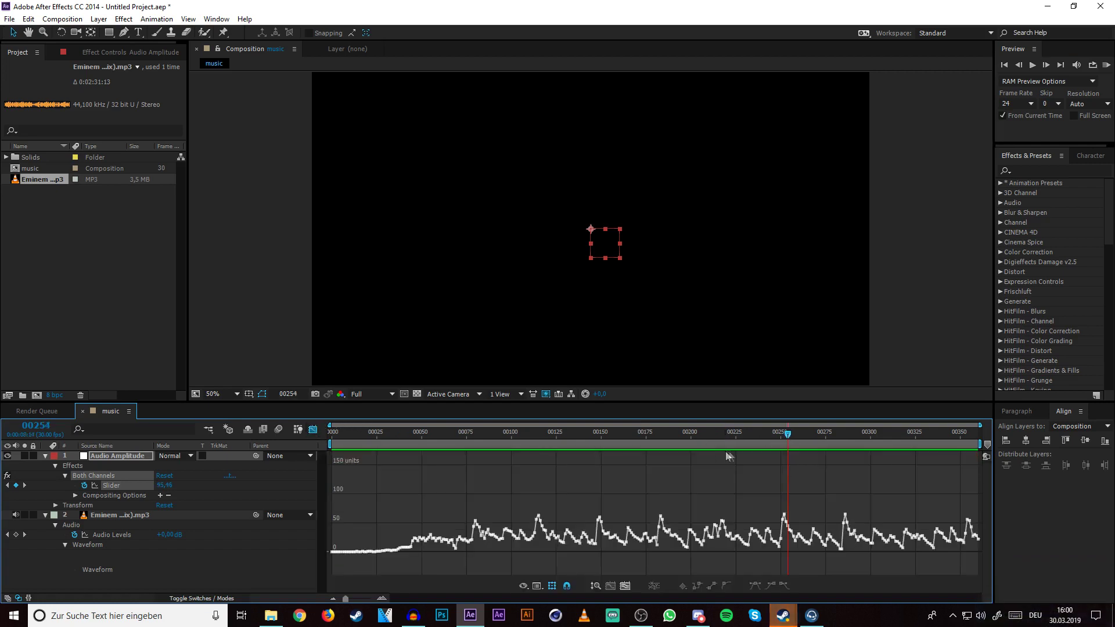
{"action": "left_click_drag", "start_coordinate": [782, 435], "coordinate": [780, 436]}
{"action": "left_click", "coordinate": [313, 430]}
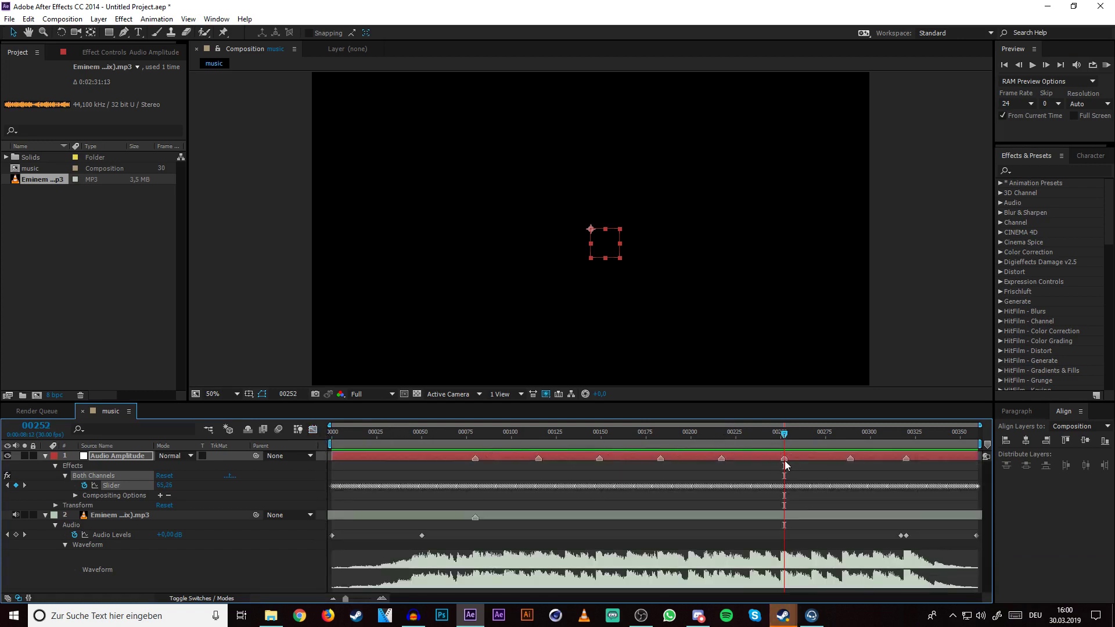
Step: Check the peaks near frames 287 and 320, then replay the section to hear the beat
{"action": "left_click", "coordinate": [851, 433]}
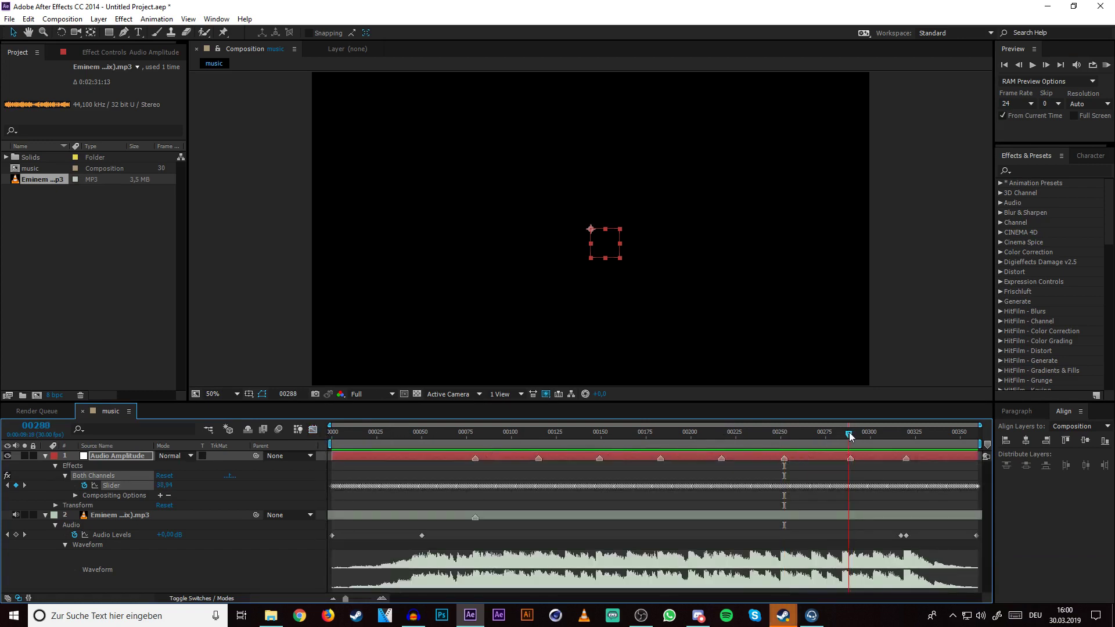
{"action": "left_click_drag", "start_coordinate": [852, 432], "coordinate": [842, 435]}
{"action": "key", "text": "shift+F3"}
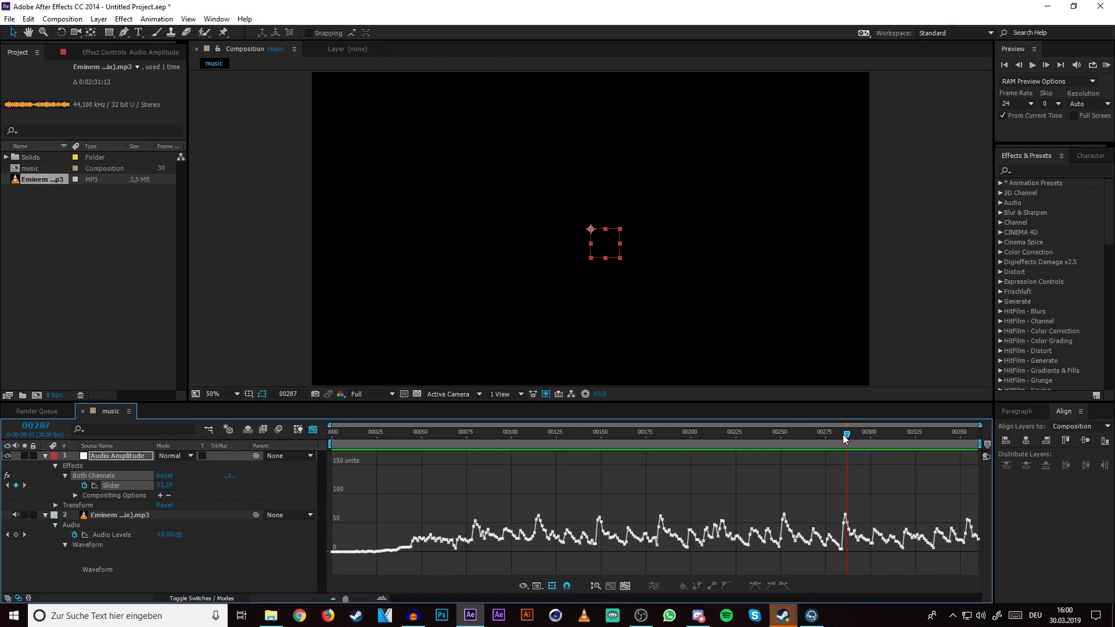
{"action": "left_click", "coordinate": [314, 429]}
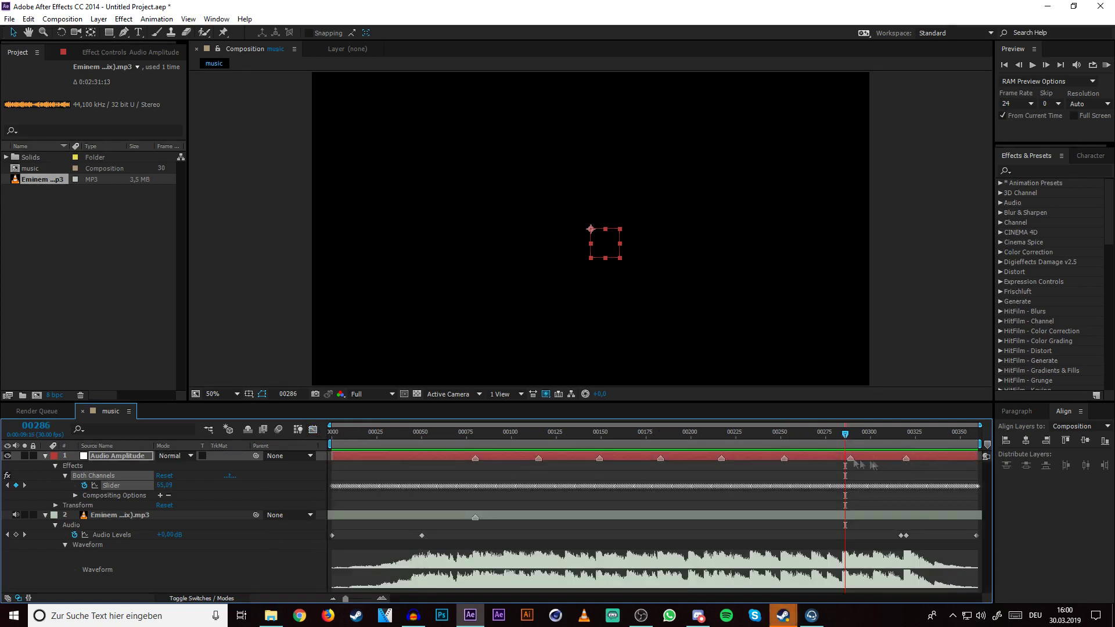
{"action": "left_click_drag", "start_coordinate": [910, 434], "coordinate": [907, 434]}
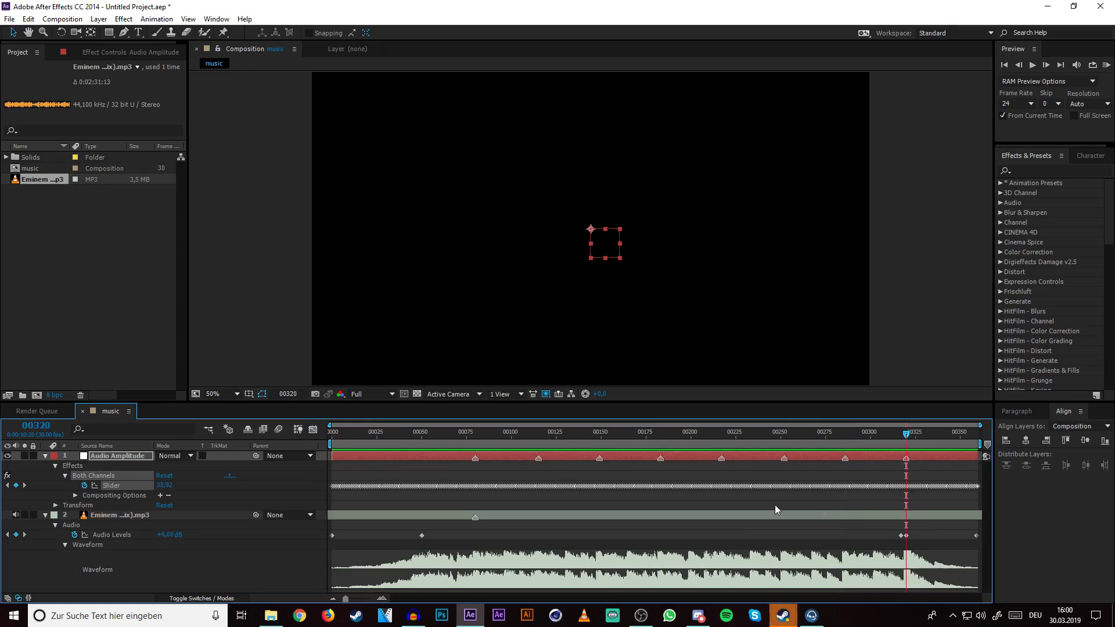
{"action": "left_click", "coordinate": [462, 431]}
{"action": "key", "text": "space"}
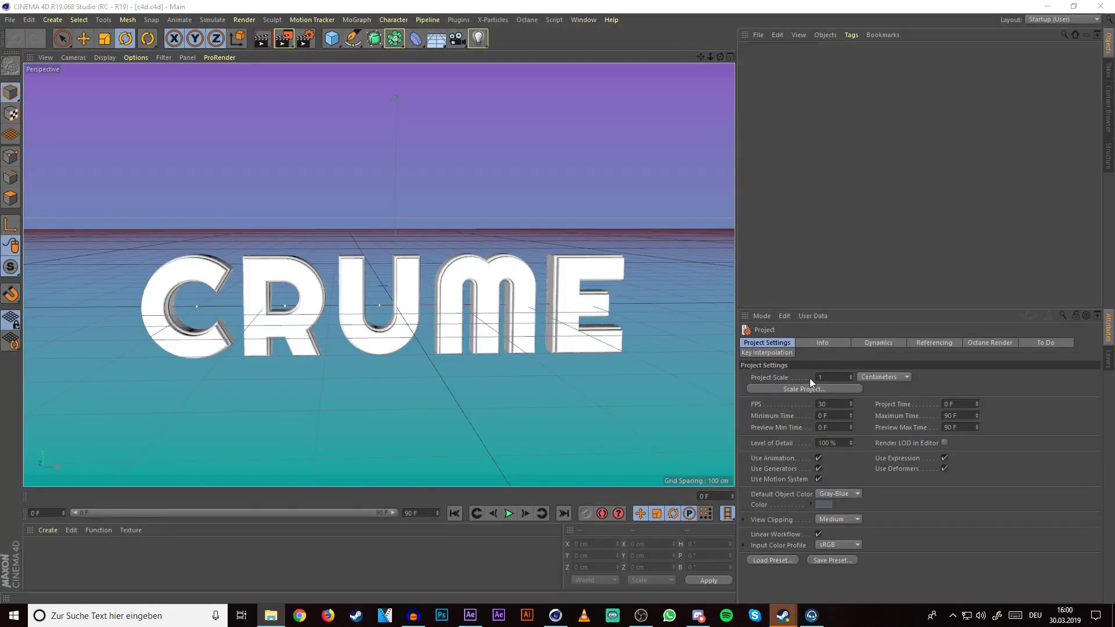
Step: Add a Sound effector from MoGraph > Effector to the CRUME scene
{"action": "left_click", "coordinate": [356, 20]}
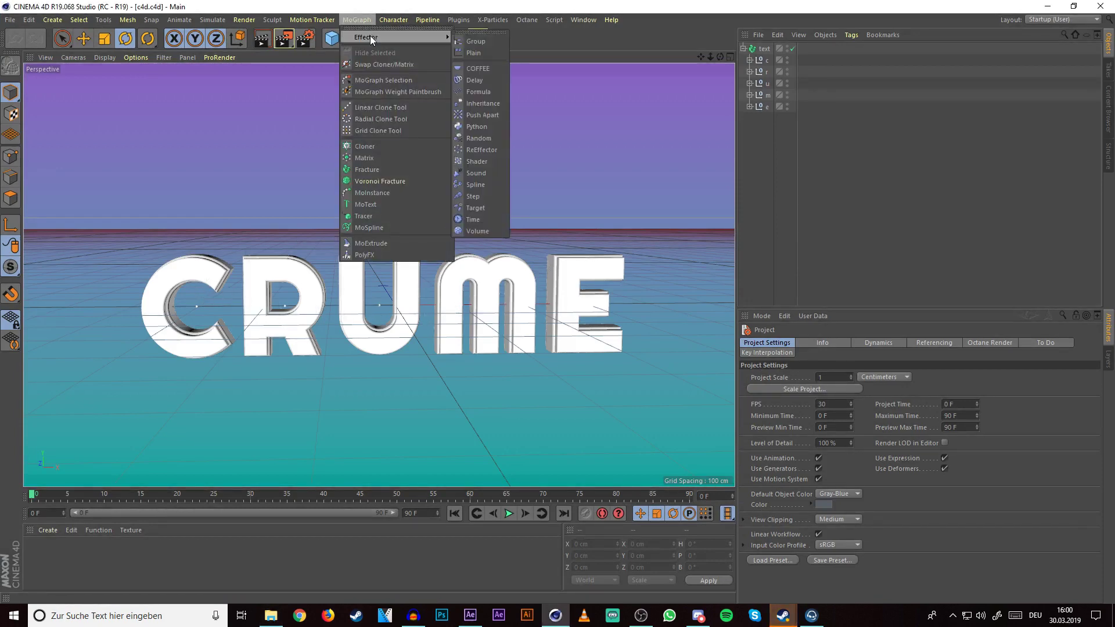
{"action": "left_click", "coordinate": [355, 22]}
{"action": "left_click", "coordinate": [355, 21]}
{"action": "mouse_move", "coordinate": [384, 36]}
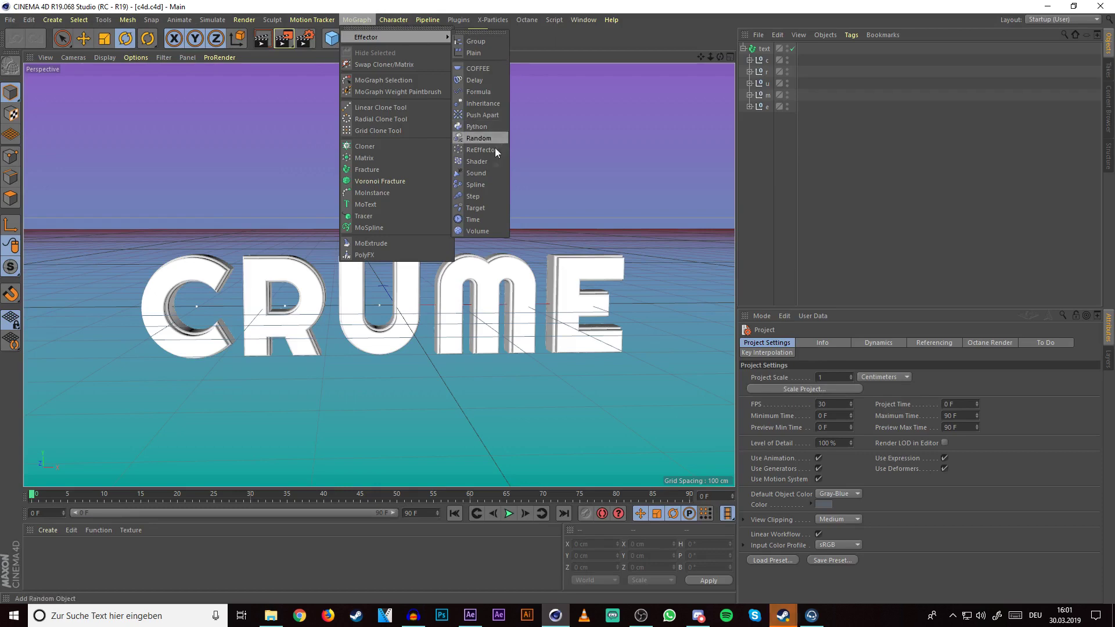
{"action": "left_click", "coordinate": [482, 174]}
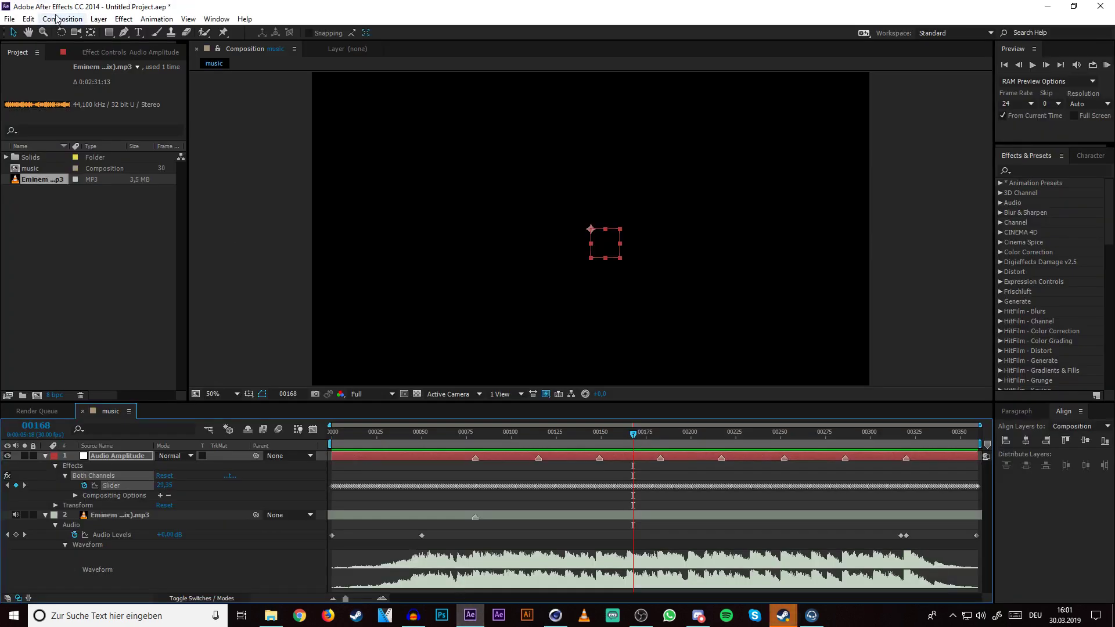
{"action": "left_click", "coordinate": [57, 18]}
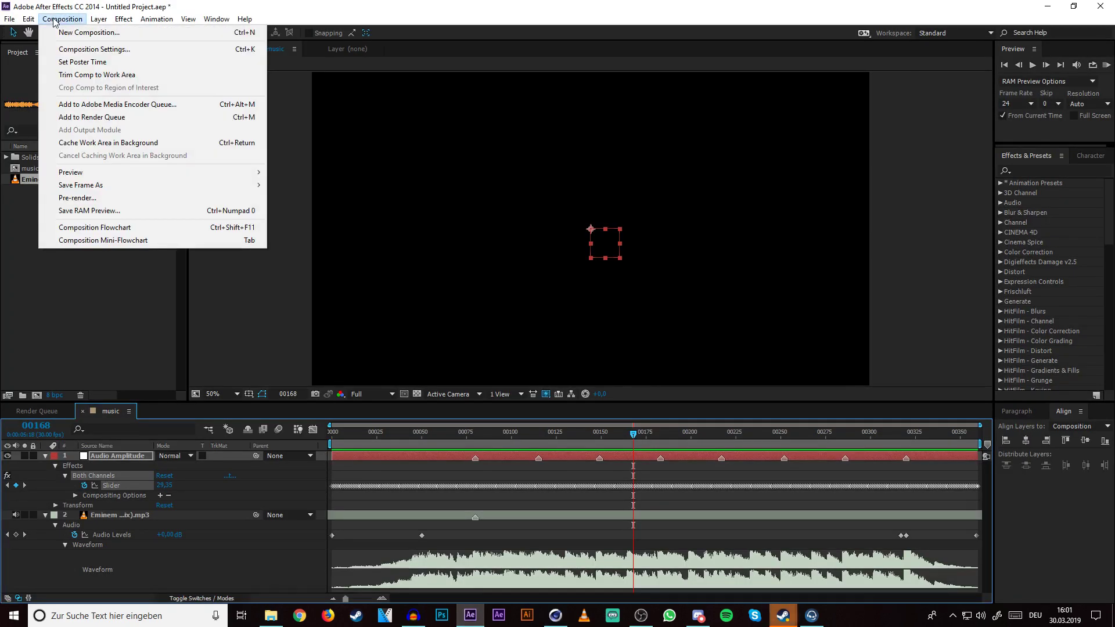
Step: Pre-render the music composition into the -Intro Tutorial by Crume- folder
{"action": "left_click", "coordinate": [85, 200]}
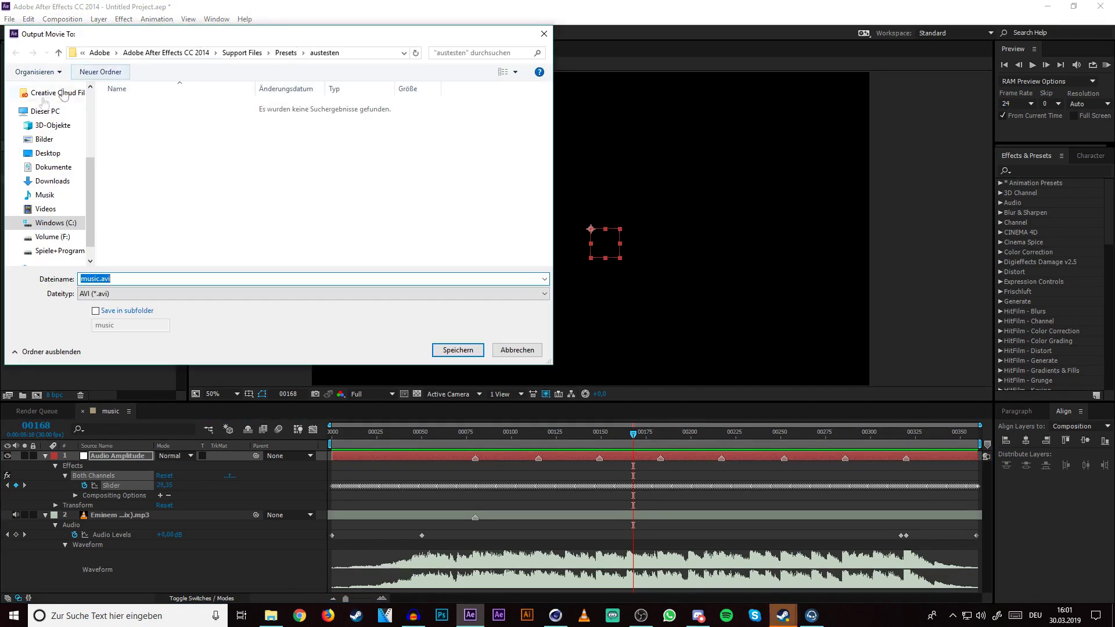
{"action": "left_click", "coordinate": [48, 153]}
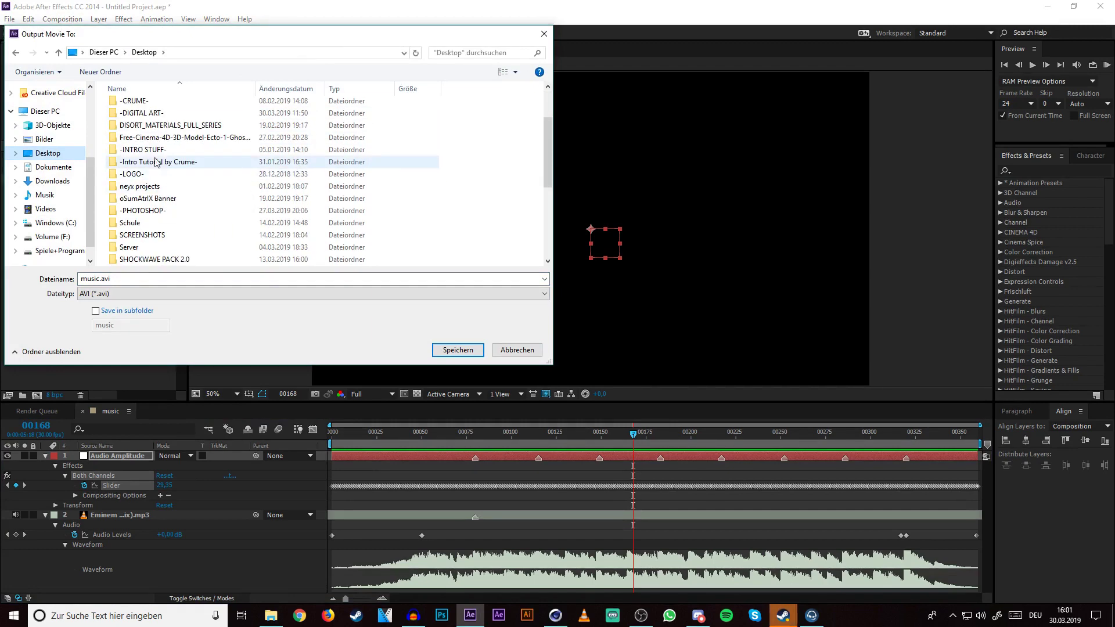
{"action": "double_click", "coordinate": [150, 162]}
{"action": "key", "text": "Return"}
Step: Set the output module to audio-only WAV and render music.wav
{"action": "left_click", "coordinate": [100, 489]}
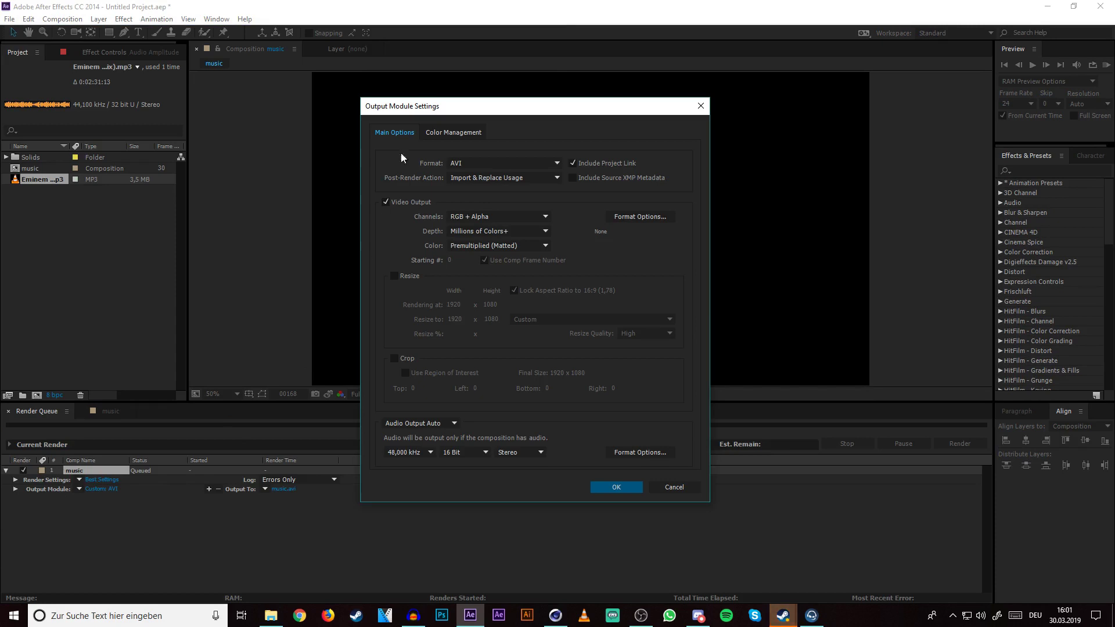
{"action": "left_click", "coordinate": [465, 162]}
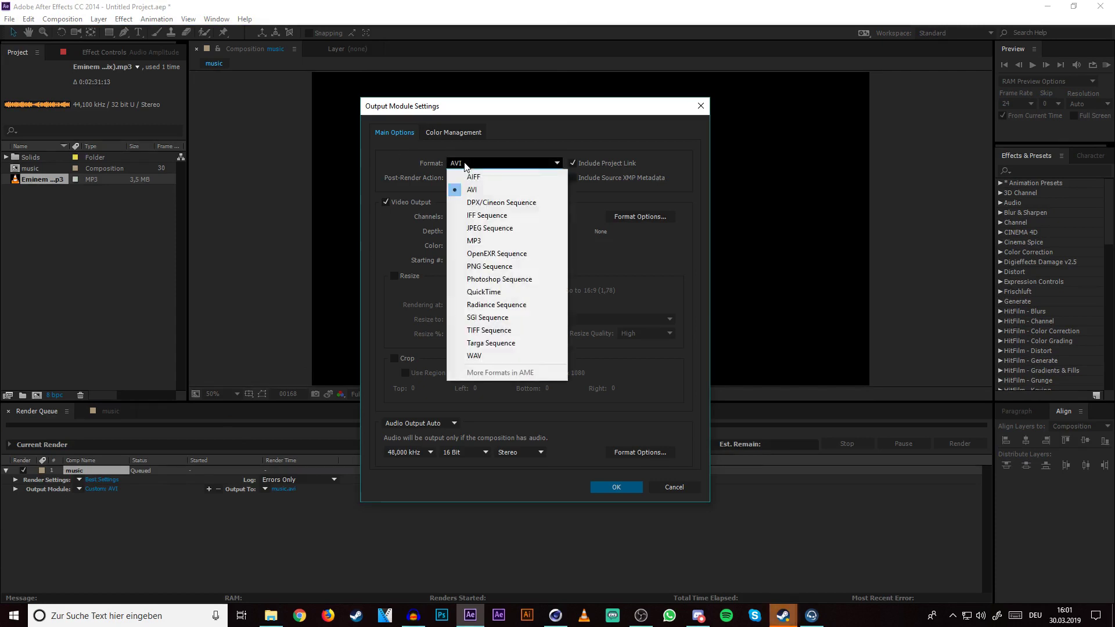
{"action": "left_click", "coordinate": [482, 356]}
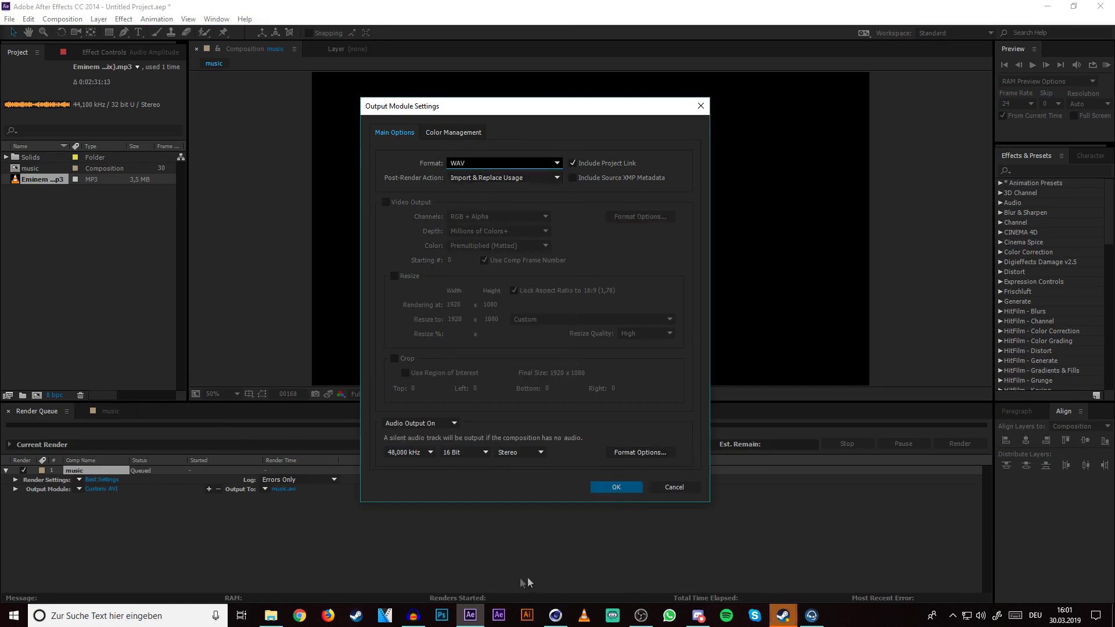
{"action": "left_click", "coordinate": [616, 488]}
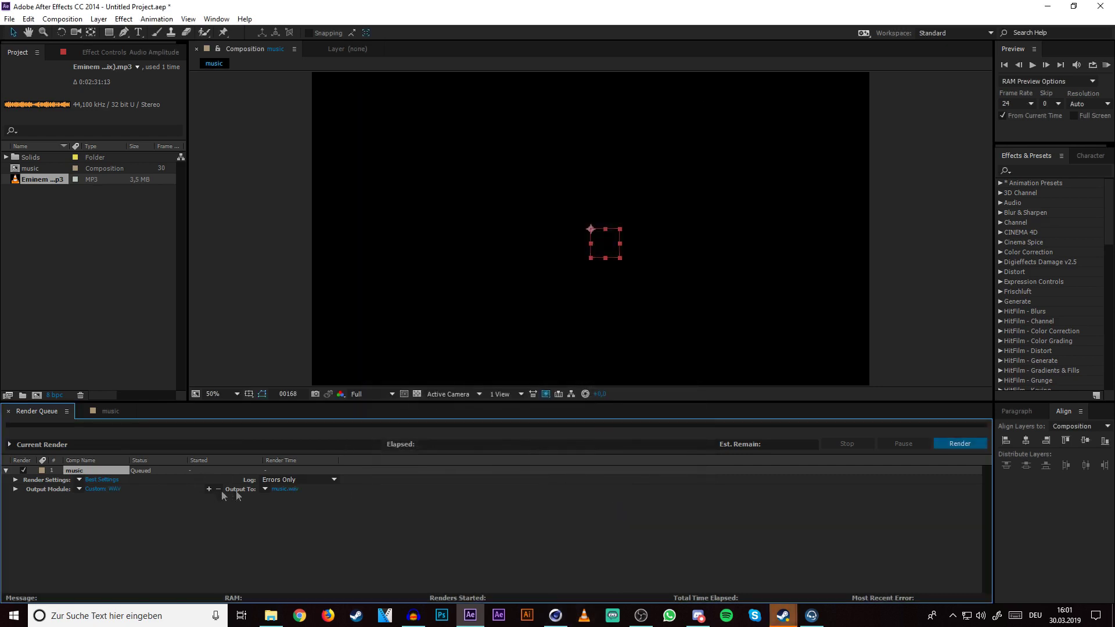
{"action": "left_click", "coordinate": [960, 444]}
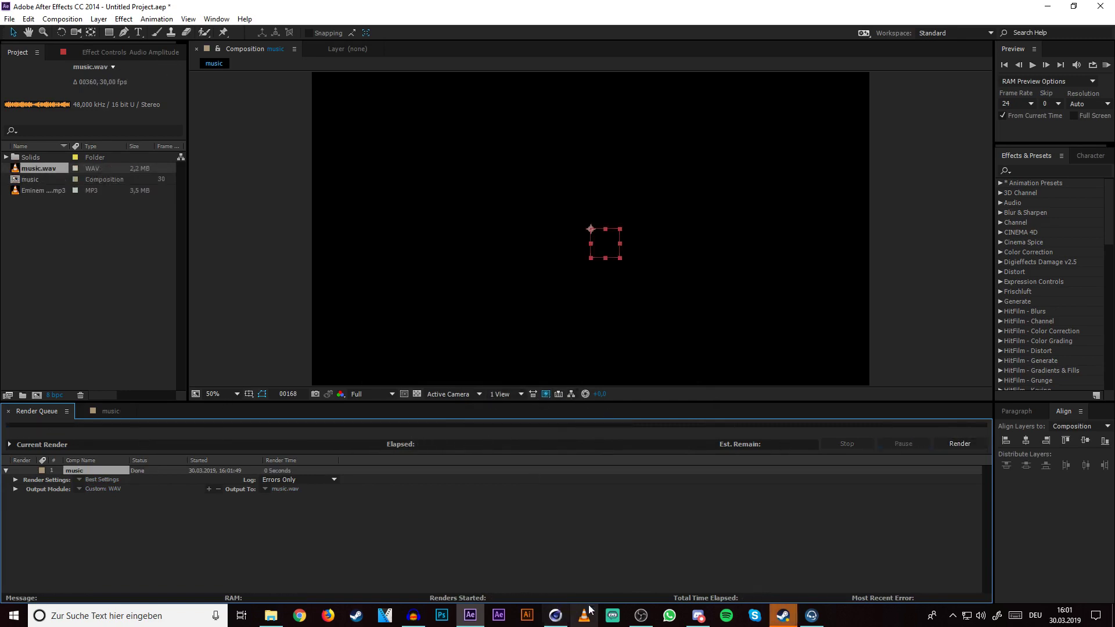
{"action": "left_click", "coordinate": [556, 615]}
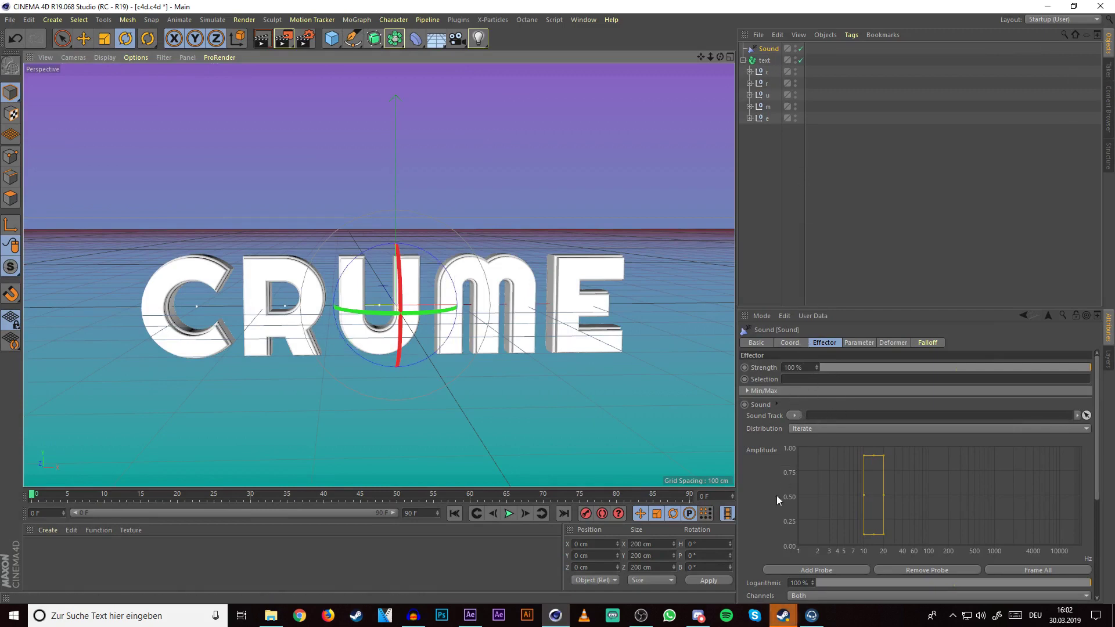
Step: Load music.wav from the song folder as the Sound effector's sound track
{"action": "left_click", "coordinate": [796, 416]}
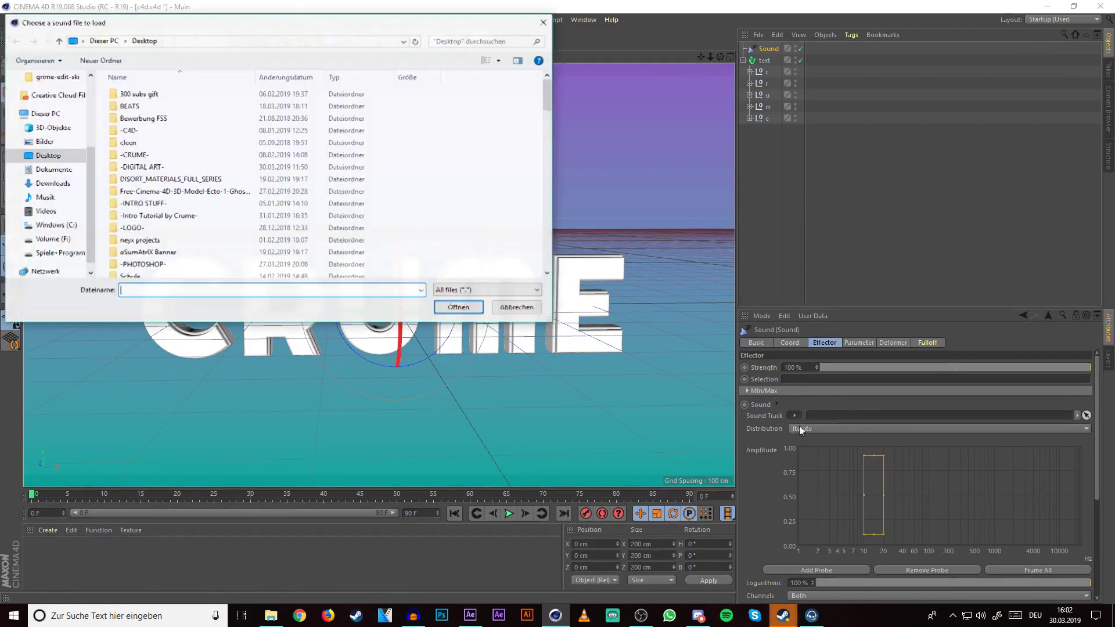
{"action": "double_click", "coordinate": [158, 216]}
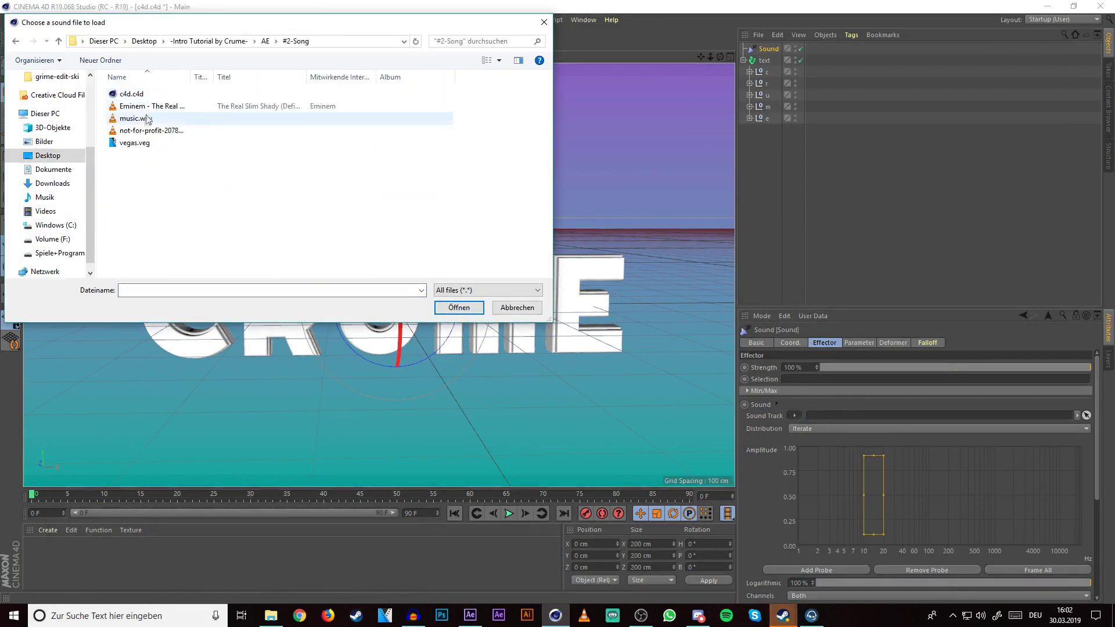
{"action": "left_click", "coordinate": [146, 119]}
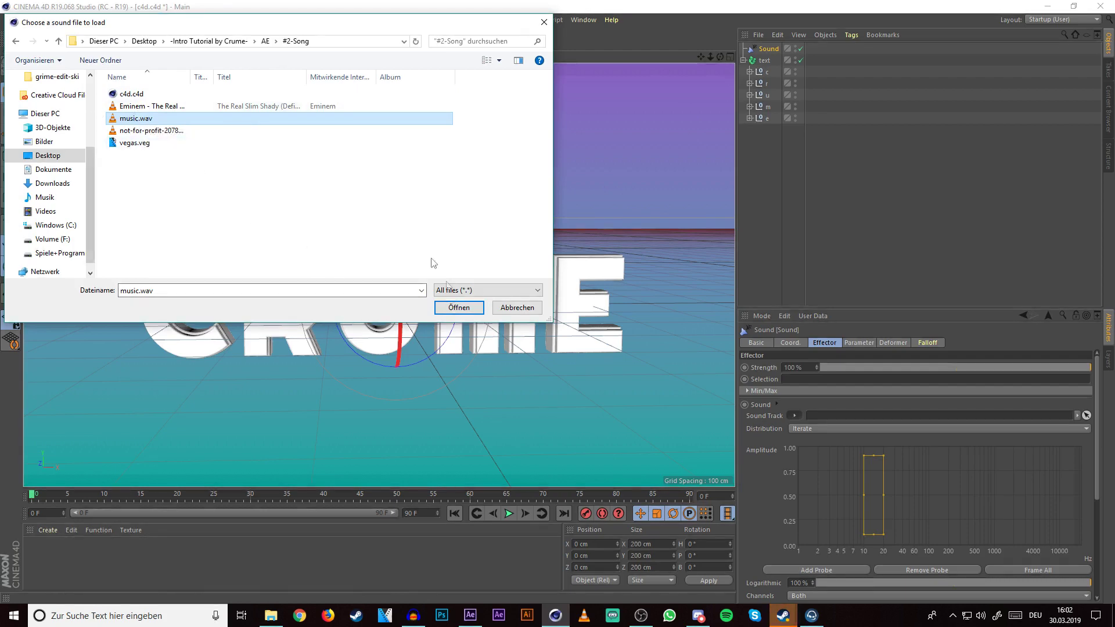
{"action": "left_click", "coordinate": [450, 311]}
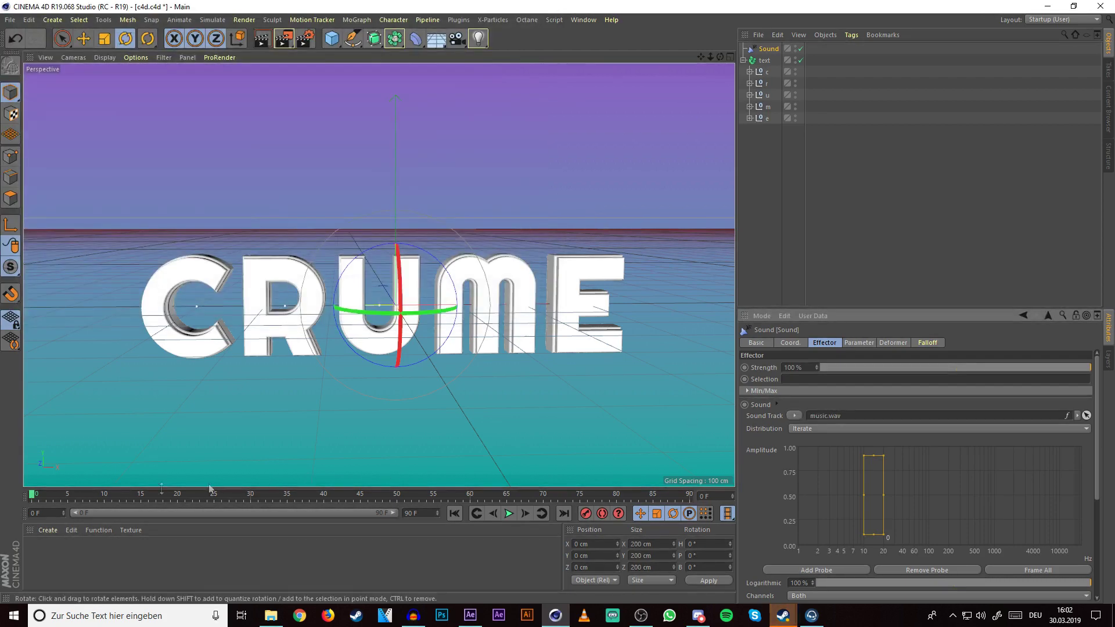
{"action": "double_click", "coordinate": [410, 512]}
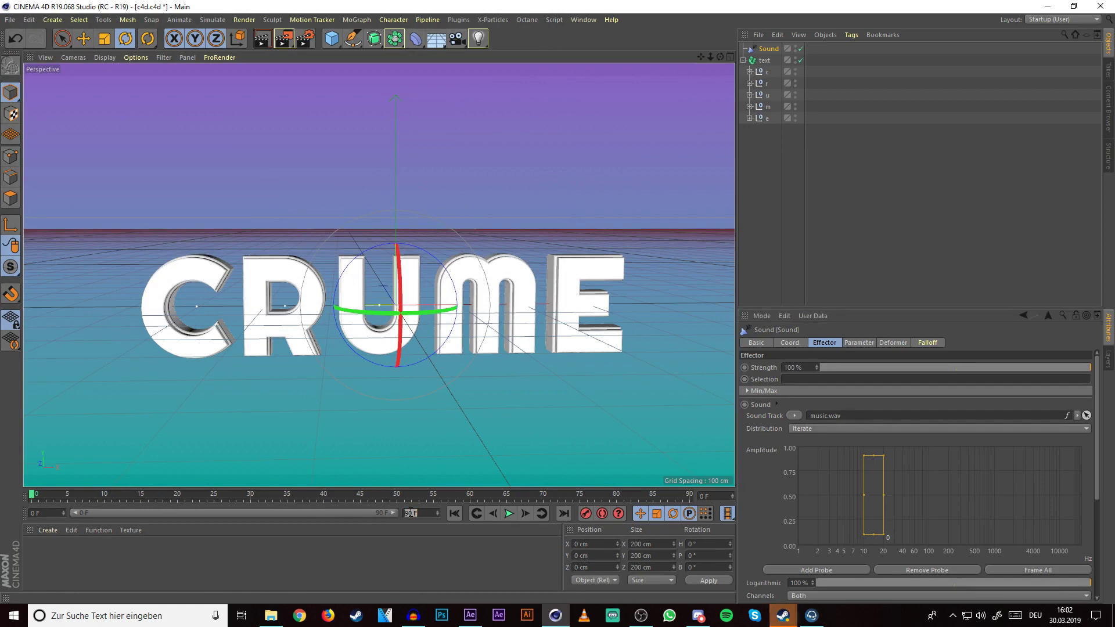
Step: Set the timeline end to 360 frames and play the music, stopping at frame 170
{"action": "type", "text": "360"}
{"action": "key", "text": "Return"}
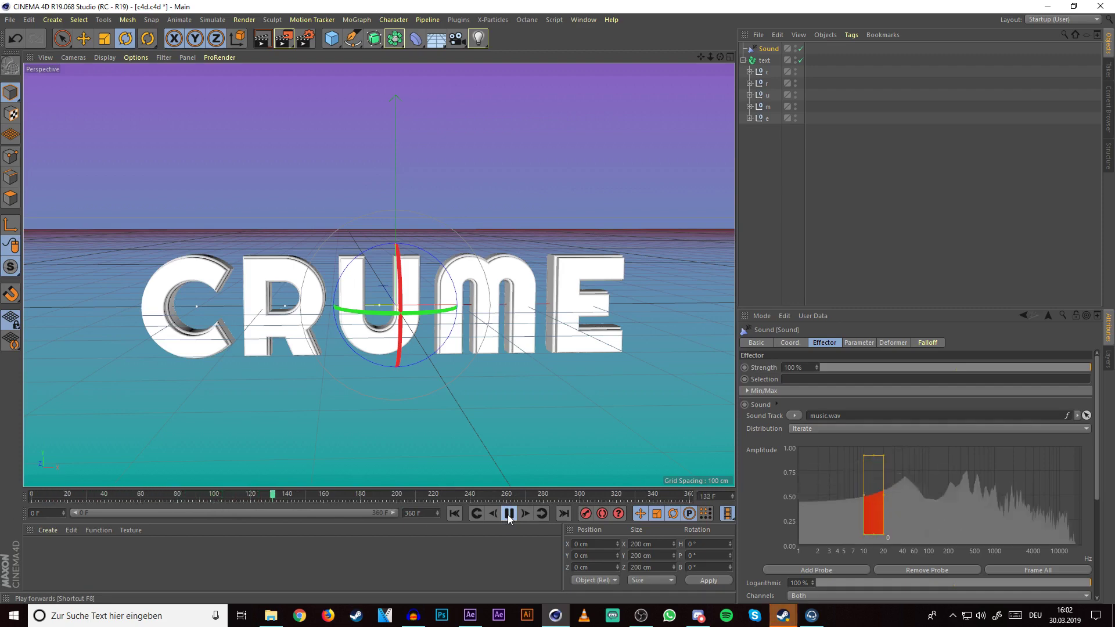
{"action": "left_click", "coordinate": [509, 513]}
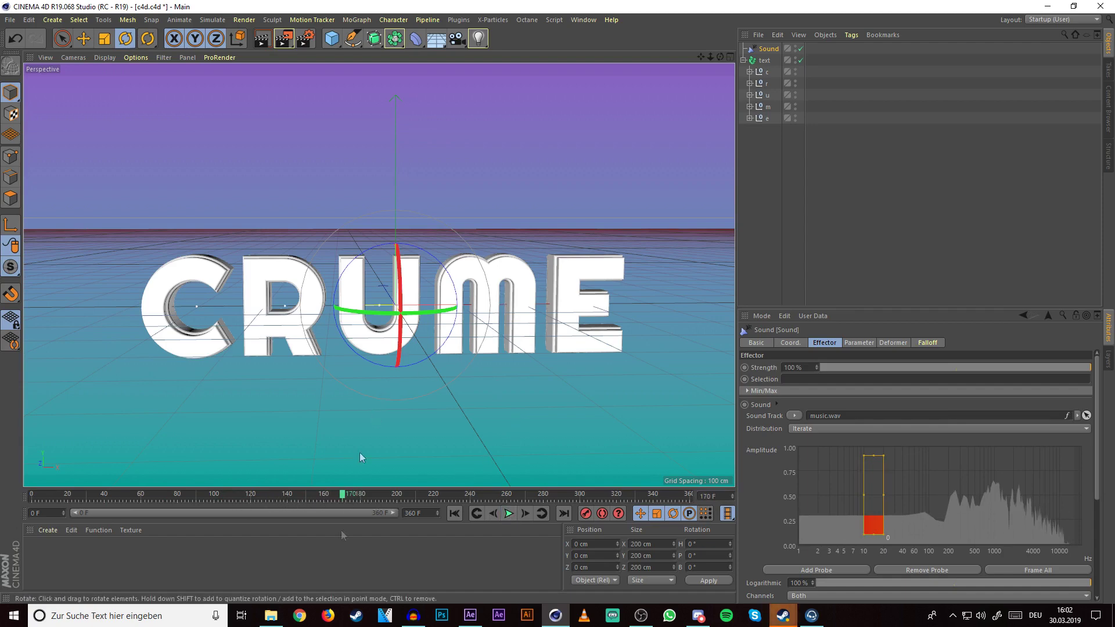
{"action": "left_click", "coordinate": [470, 615]}
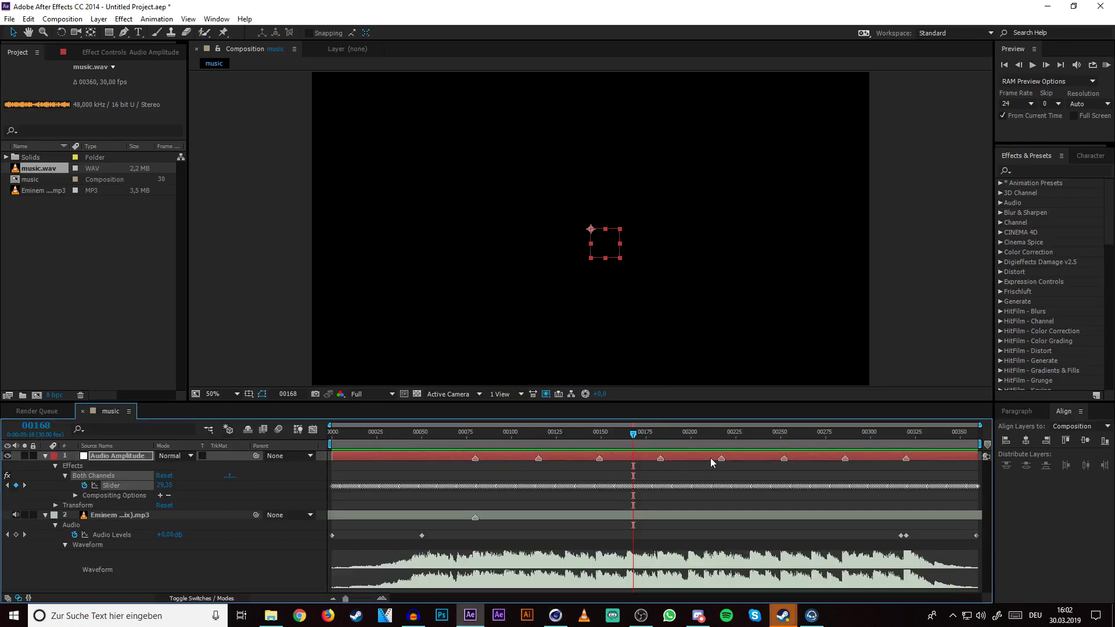
Step: Switch Cinema 4D to the Animate layout with its Dope Sheet
{"action": "mouse_move", "coordinate": [555, 614]}
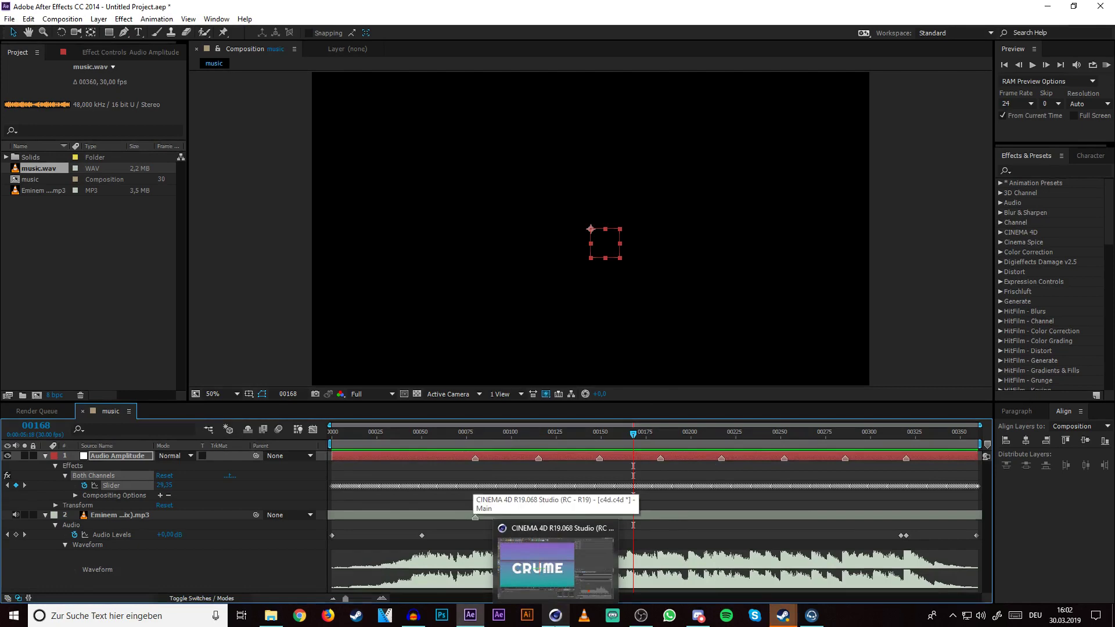
{"action": "left_click", "coordinate": [537, 560]}
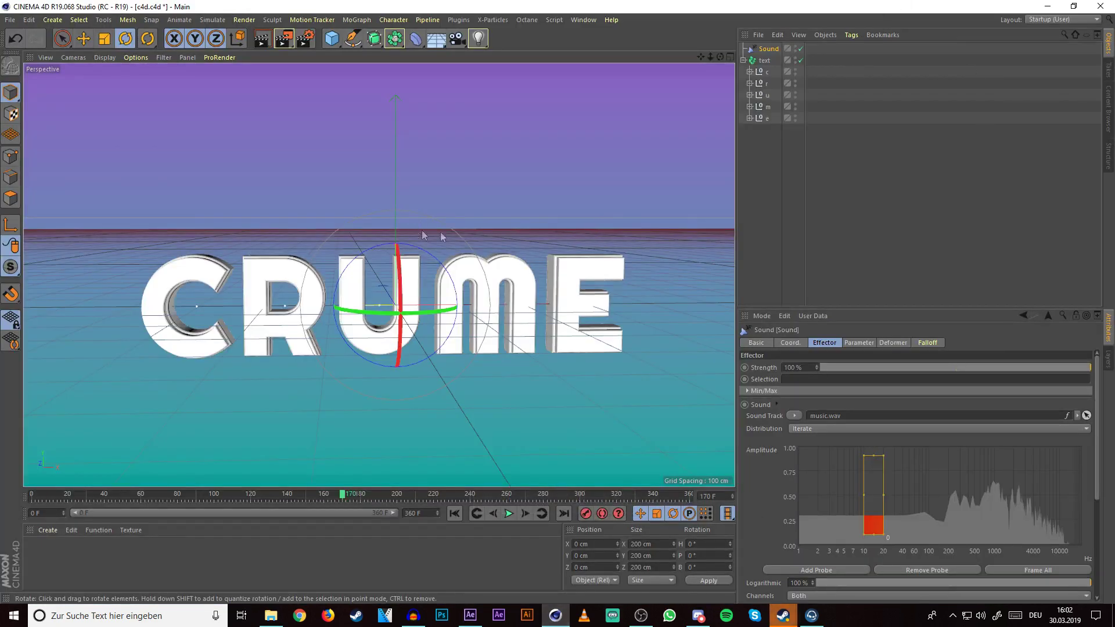
{"action": "left_click", "coordinate": [1062, 19]}
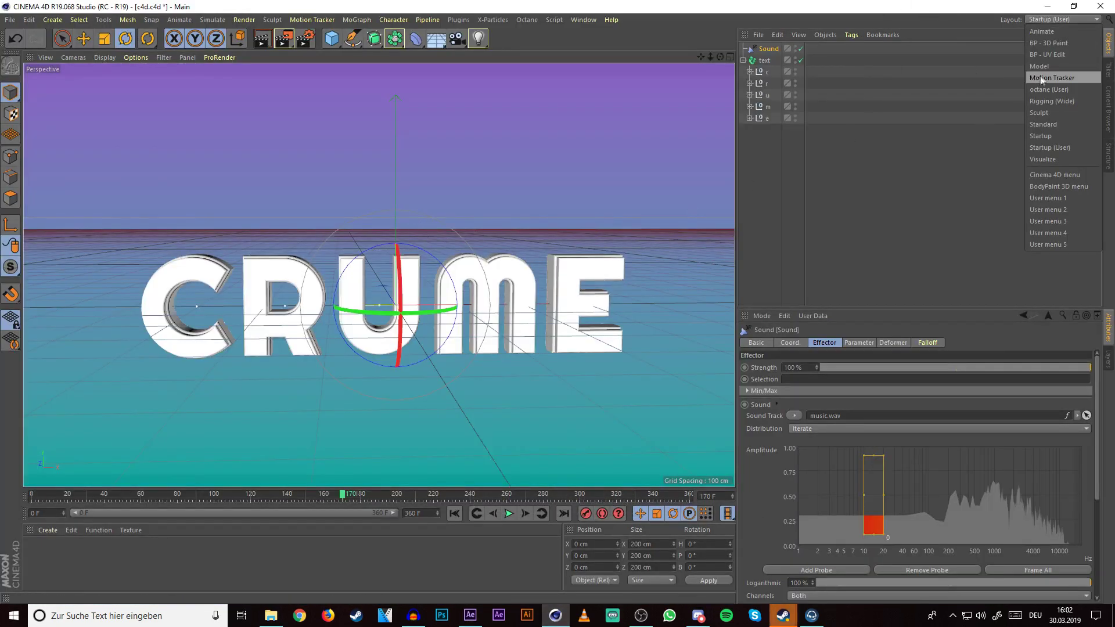
{"action": "left_click", "coordinate": [1041, 31]}
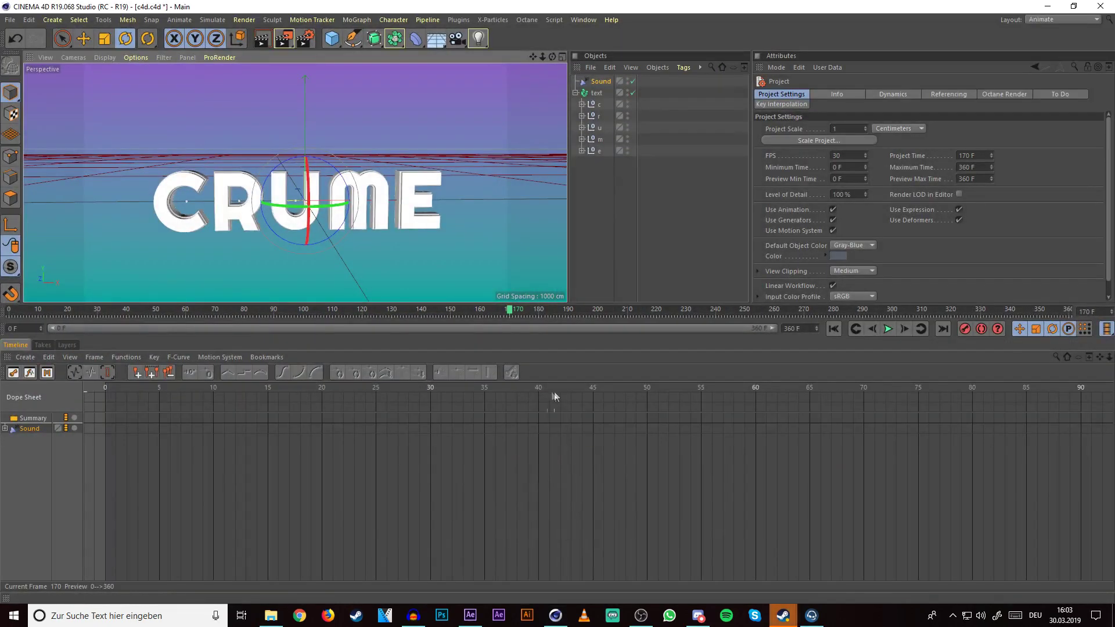
Step: Place the first timeline marker at frame 80
{"action": "left_click_drag", "start_coordinate": [167, 391], "coordinate": [452, 391]}
{"action": "left_click_drag", "start_coordinate": [765, 390], "coordinate": [975, 397]}
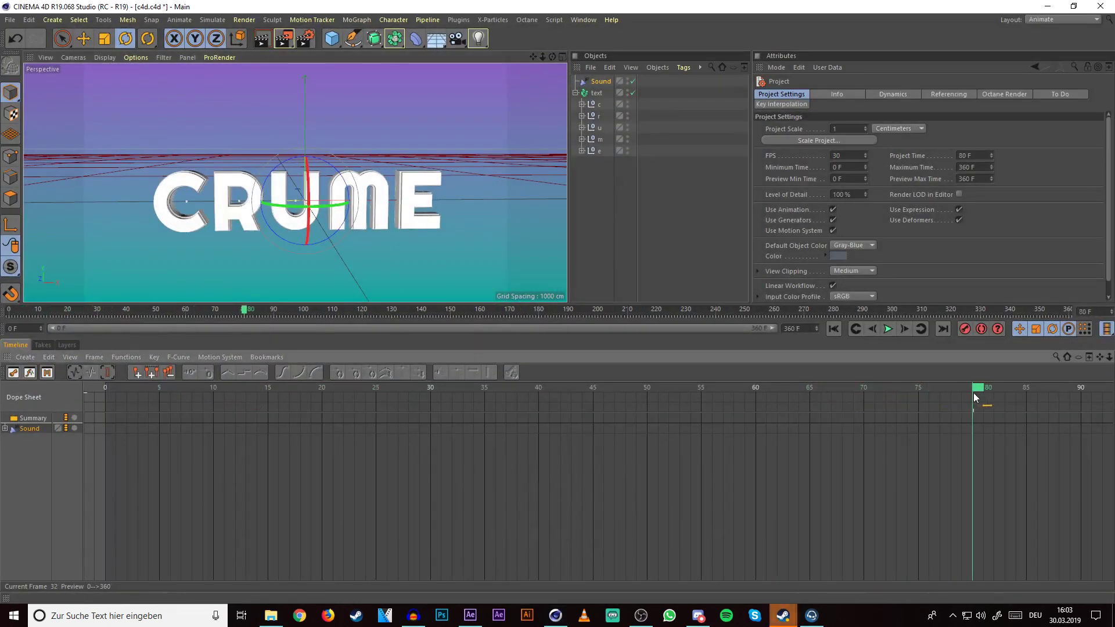
{"action": "left_click", "coordinate": [134, 374]}
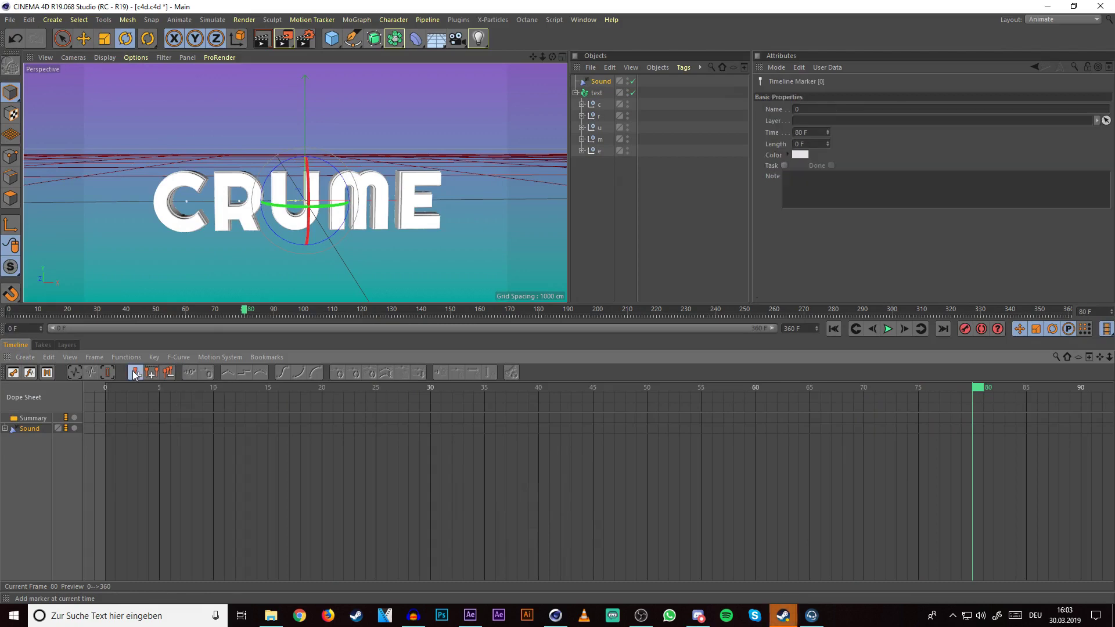
Step: Read the next beat at frame 115 in After Effects and add a marker there
{"action": "left_click", "coordinate": [471, 615]}
{"action": "left_click", "coordinate": [541, 437]}
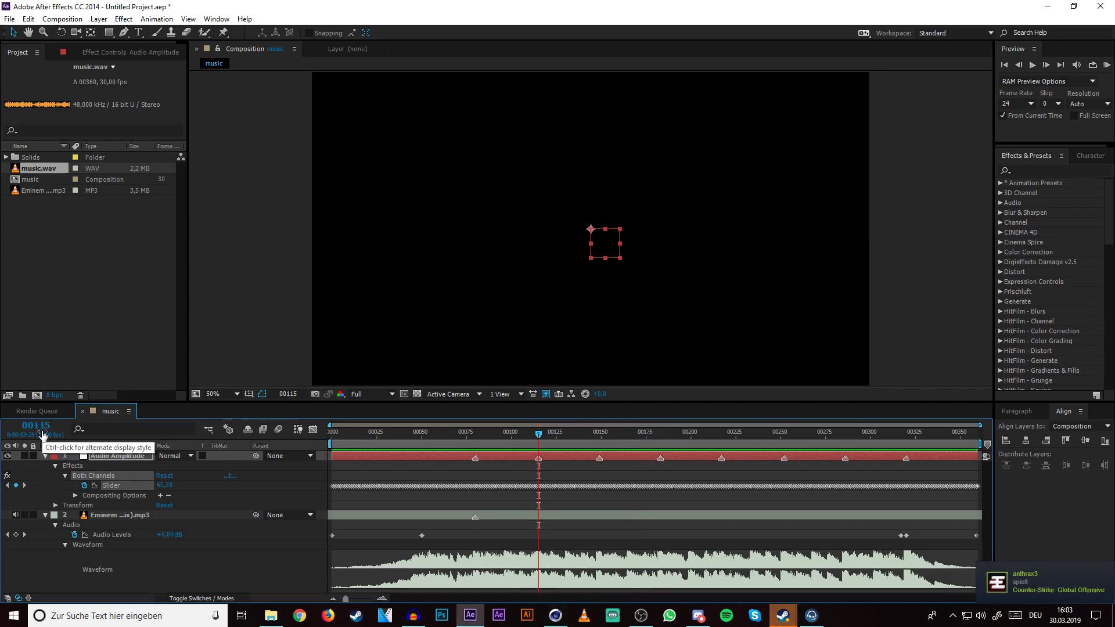
{"action": "left_click", "coordinate": [555, 615]}
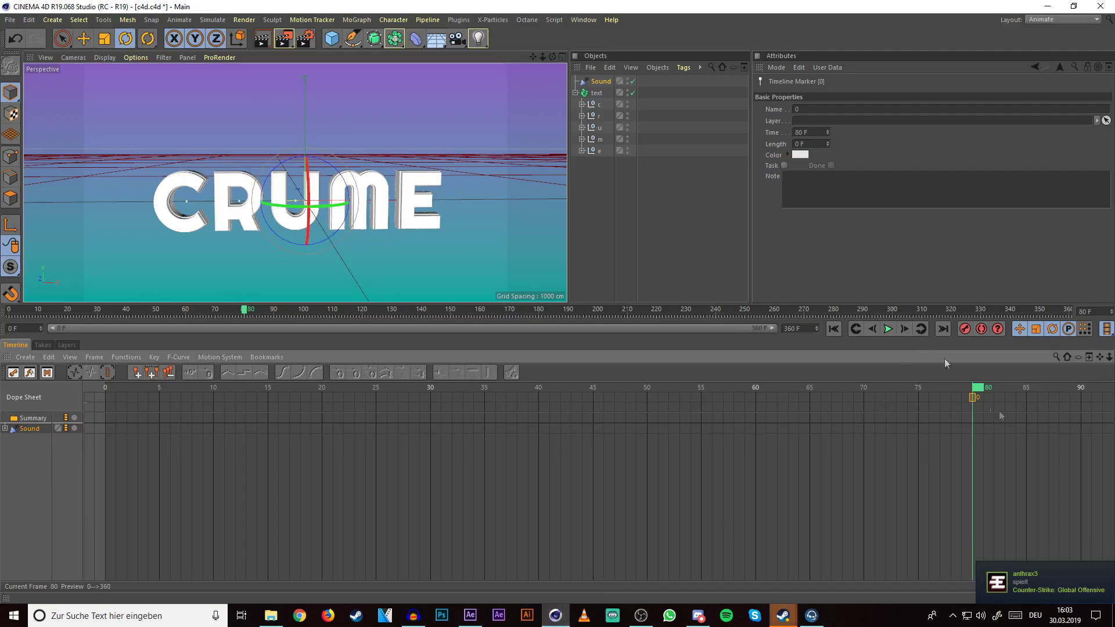
{"action": "left_click_drag", "start_coordinate": [990, 394], "coordinate": [869, 407]}
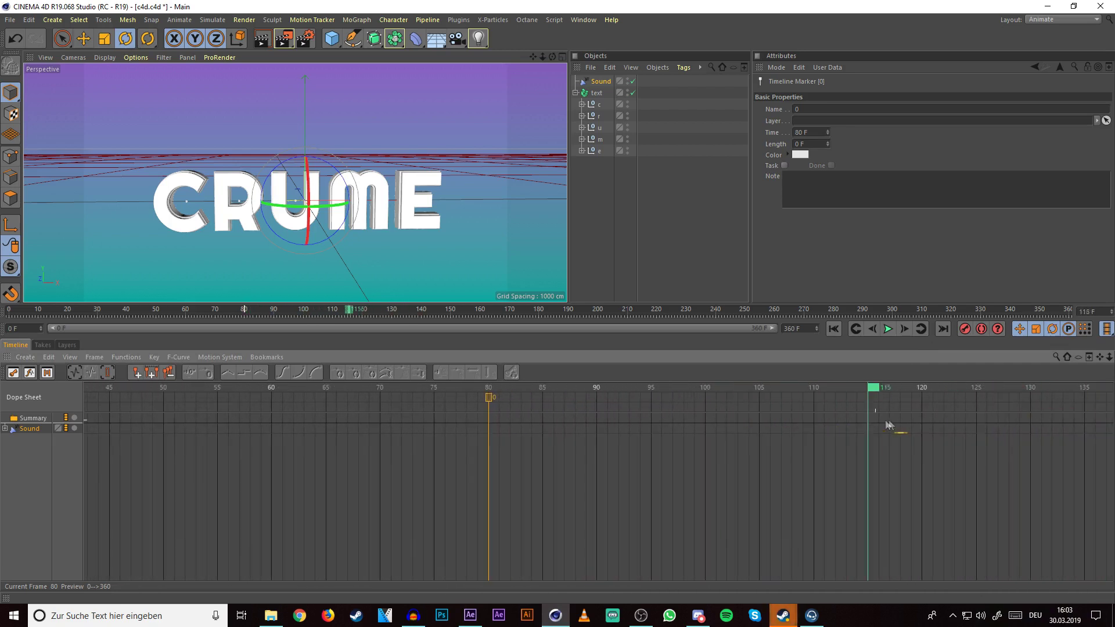
{"action": "left_click", "coordinate": [140, 376]}
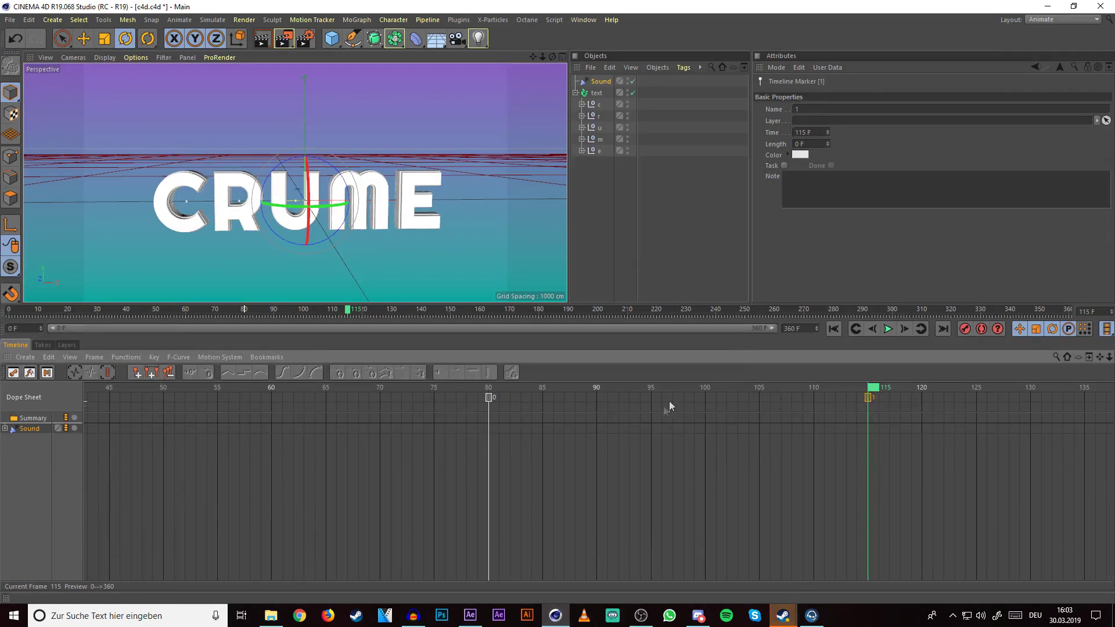
Step: Locate the beat near frame 149, then add a timeline marker at frame 217
{"action": "left_click", "coordinate": [470, 616]}
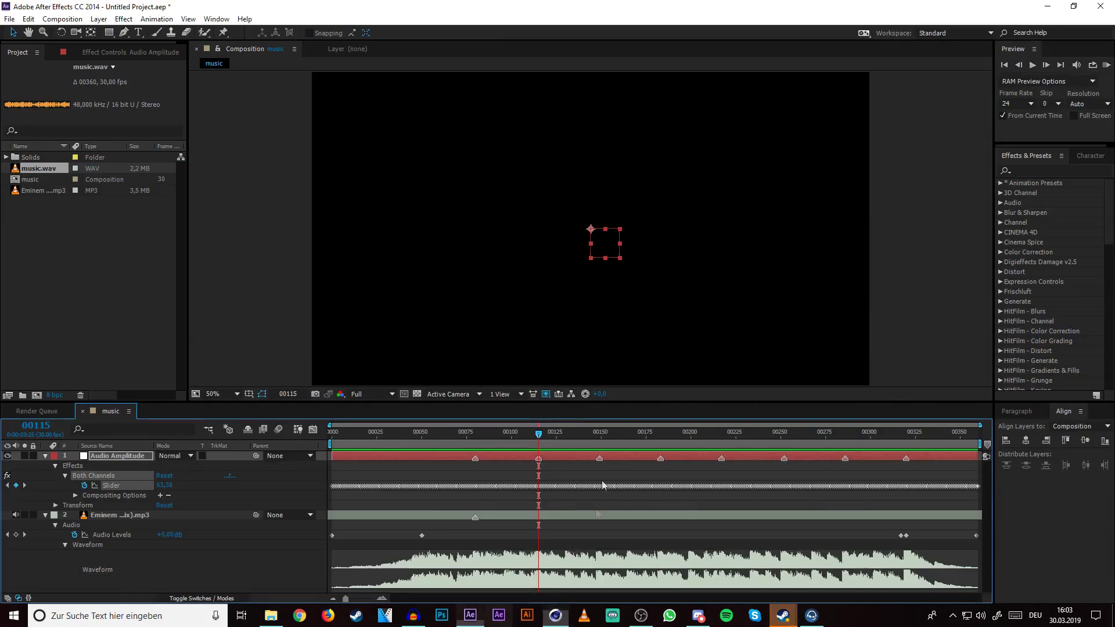
{"action": "left_click", "coordinate": [599, 435]}
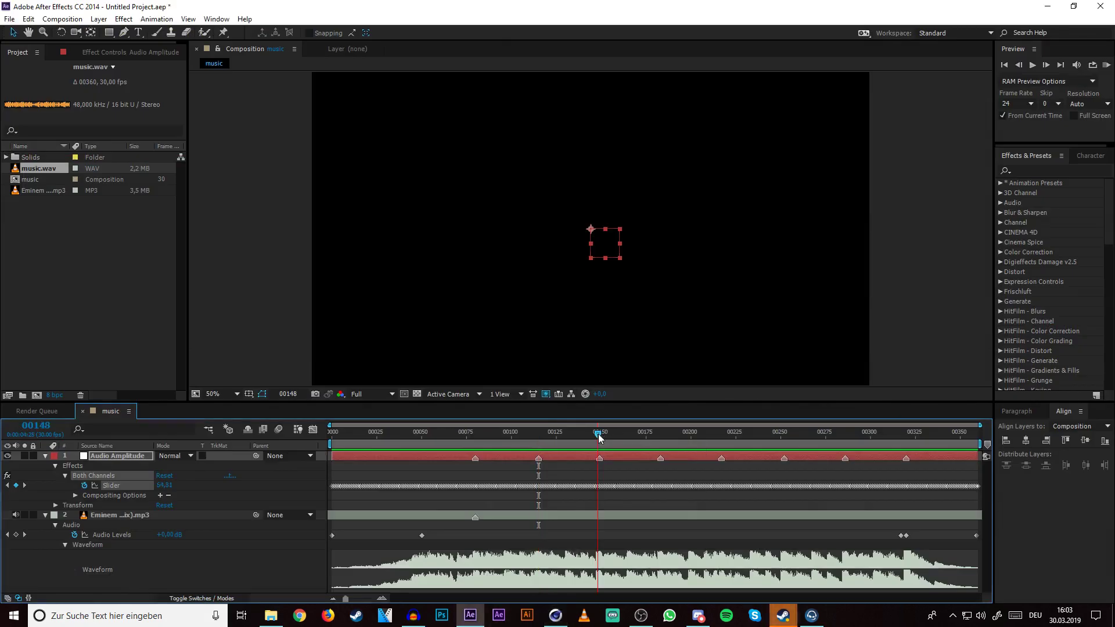
{"action": "left_click_drag", "start_coordinate": [599, 434], "coordinate": [600, 433]}
{"action": "left_click", "coordinate": [555, 615]}
{"action": "left_click", "coordinate": [470, 615]}
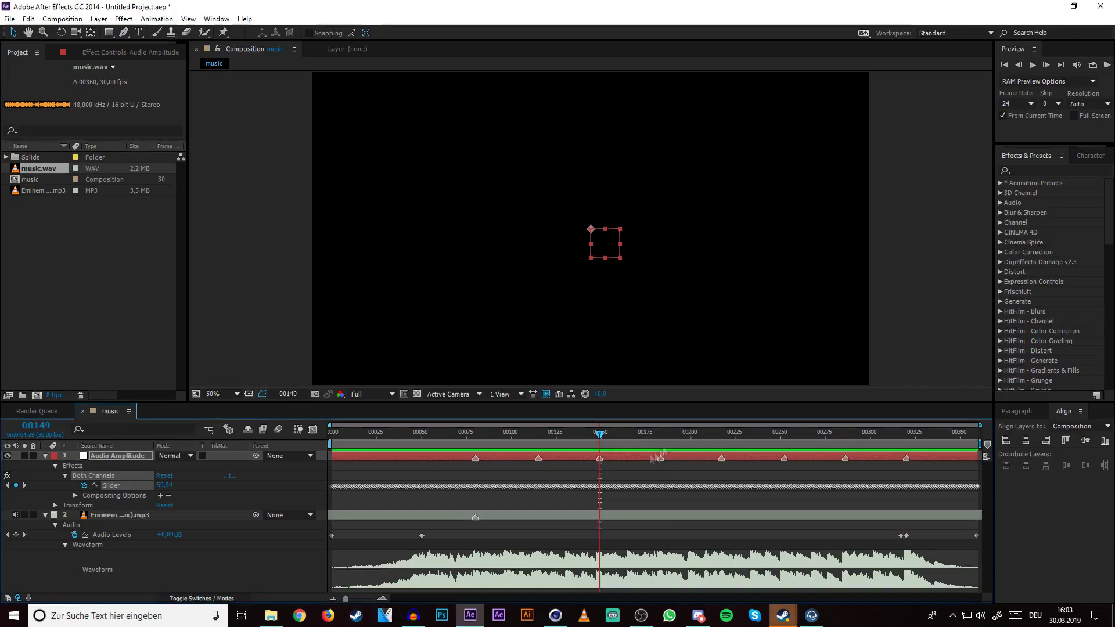
{"action": "left_click", "coordinate": [555, 616]}
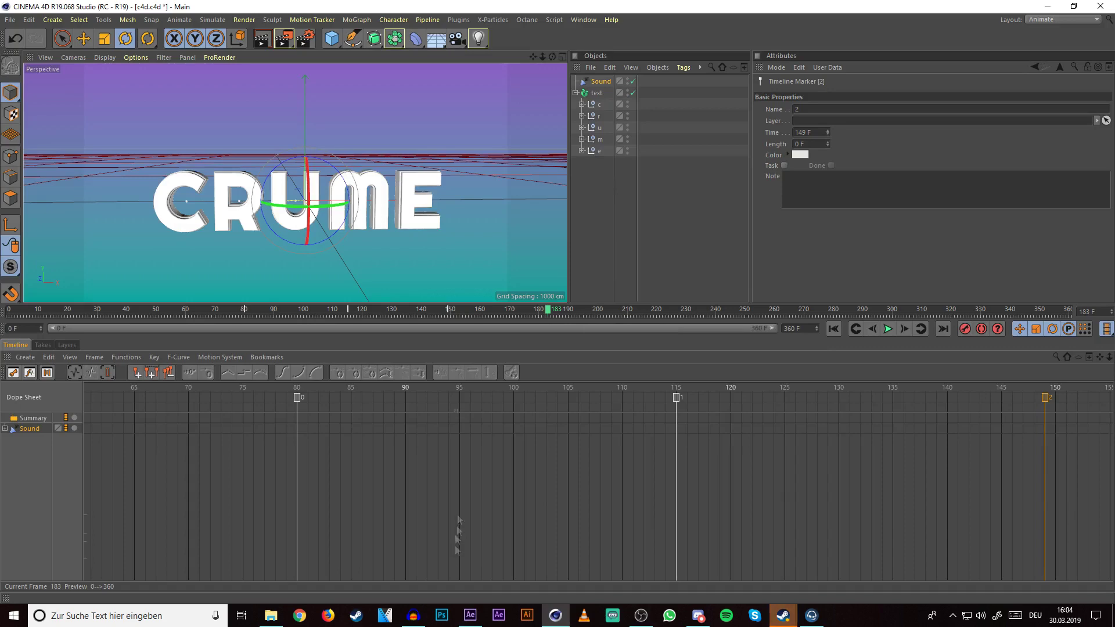
{"action": "scroll", "coordinate": [458, 521], "scroll_direction": "down", "scroll_amount": 3}
{"action": "left_click", "coordinate": [471, 615]}
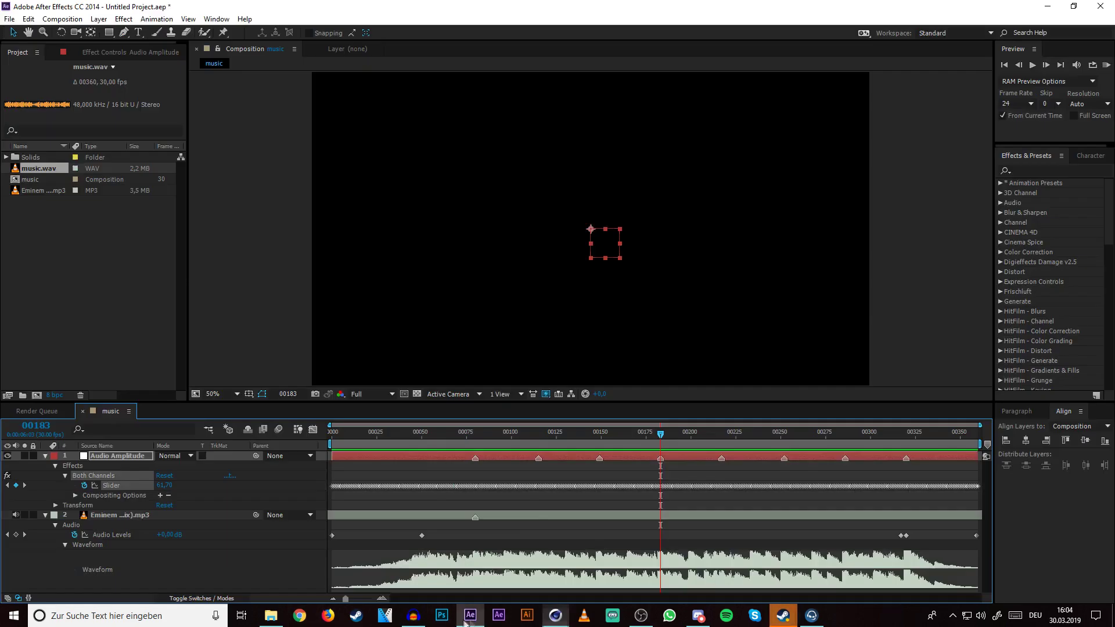
{"action": "left_click", "coordinate": [555, 616]}
{"action": "left_click", "coordinate": [822, 387]}
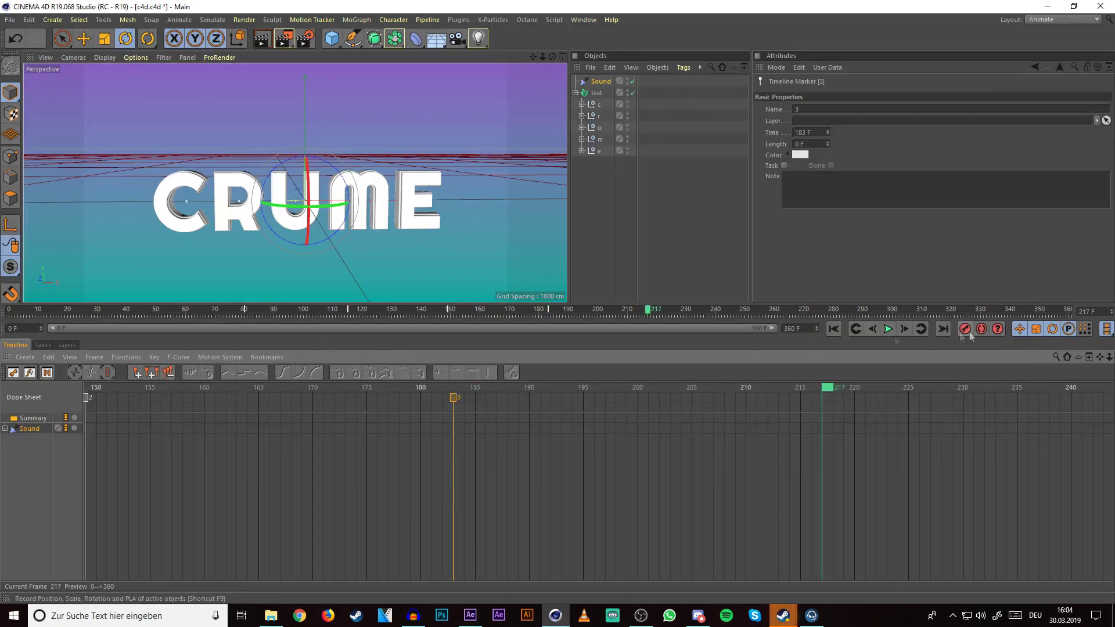
{"action": "key", "text": "ctrl+shift+m"}
Step: Add a timeline marker at the next beat found in After Effects
{"action": "left_click", "coordinate": [470, 616]}
{"action": "left_click", "coordinate": [556, 615]}
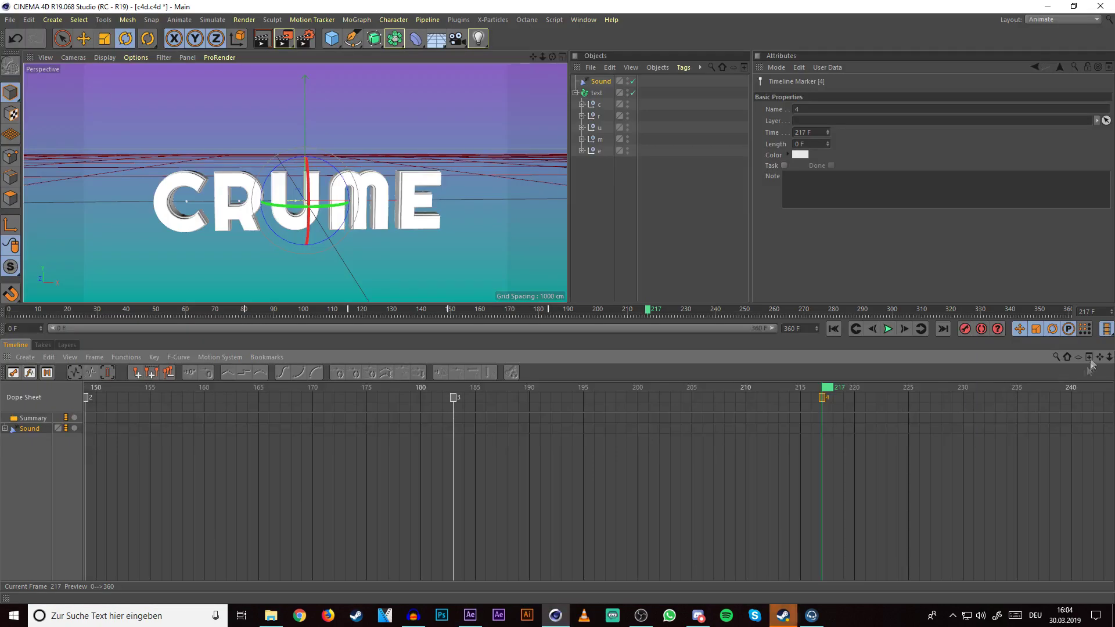
{"action": "scroll", "coordinate": [813, 465], "scroll_direction": "down", "scroll_amount": 3}
{"action": "left_click", "coordinate": [471, 616]}
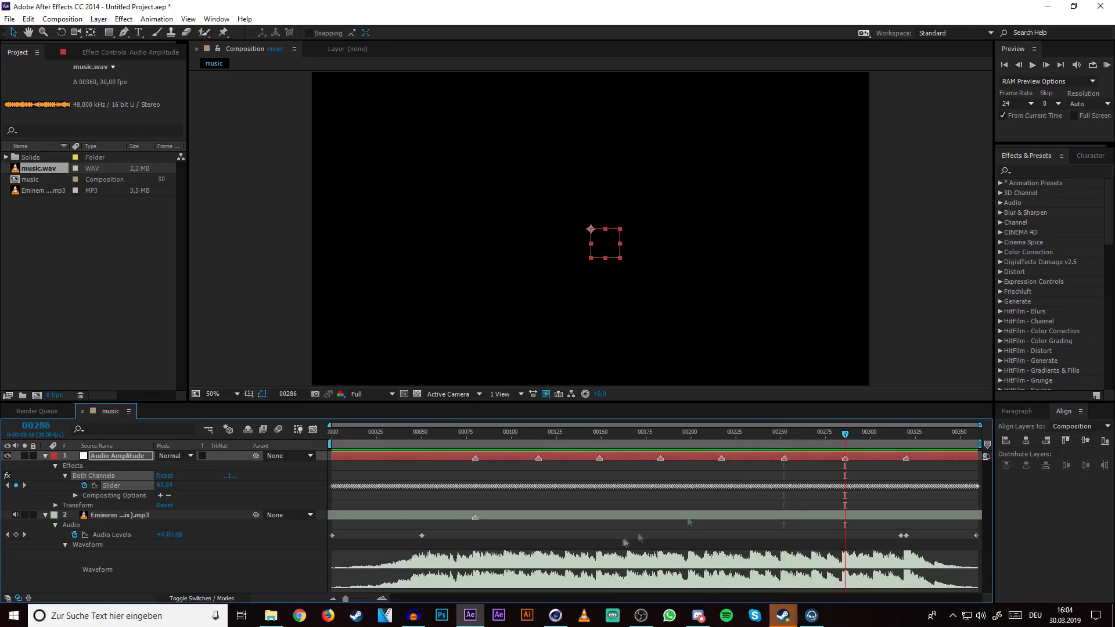
{"action": "left_click", "coordinate": [555, 616]}
{"action": "left_click", "coordinate": [771, 385]}
Step: Add marker 7 at frame 320 for the final beat
{"action": "left_click", "coordinate": [471, 615]}
{"action": "left_click", "coordinate": [910, 435]}
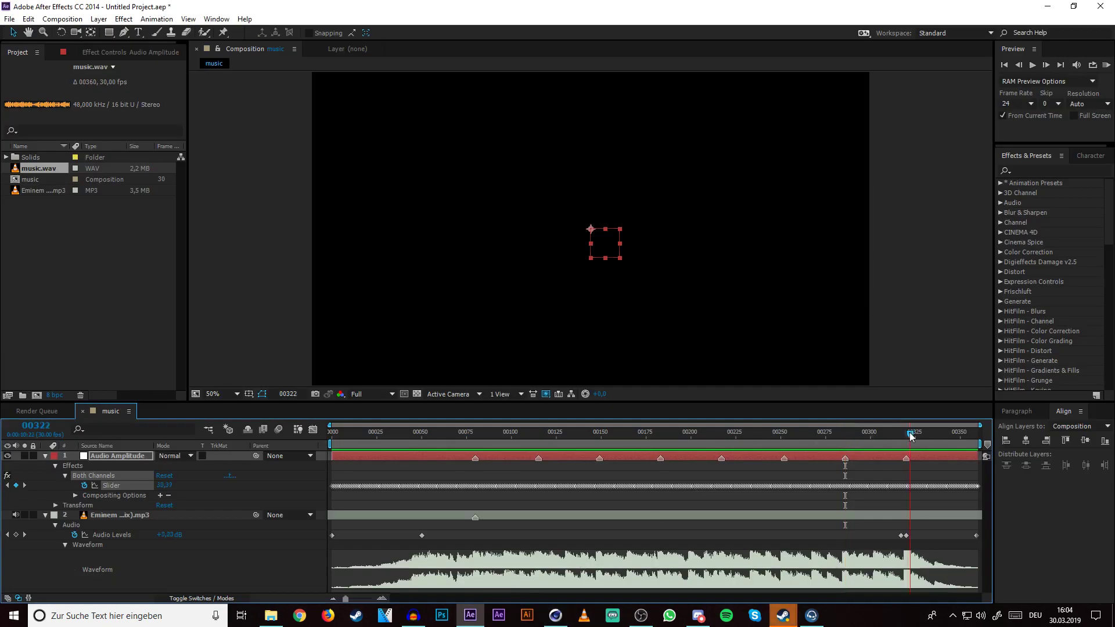
{"action": "left_click", "coordinate": [555, 615]}
{"action": "scroll", "coordinate": [464, 482], "scroll_direction": "down", "scroll_amount": 1}
{"action": "left_click", "coordinate": [996, 387]}
{"action": "key", "text": "ctrl+shift+m"}
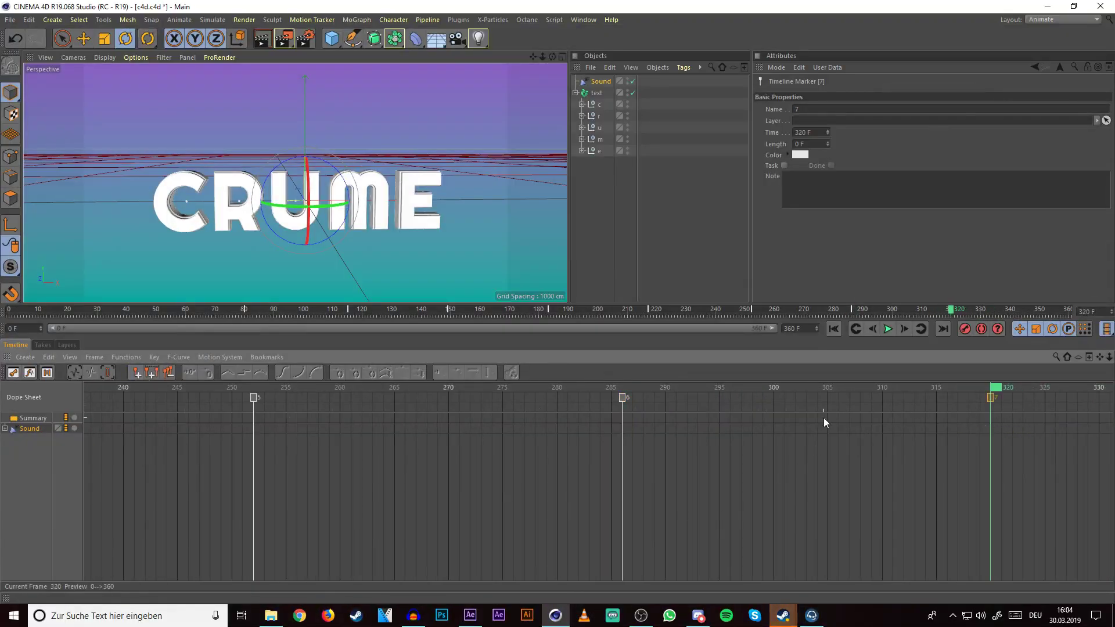
Step: Close After Effects, choosing Save at the unsaved-changes prompt
{"action": "left_click", "coordinate": [470, 615]}
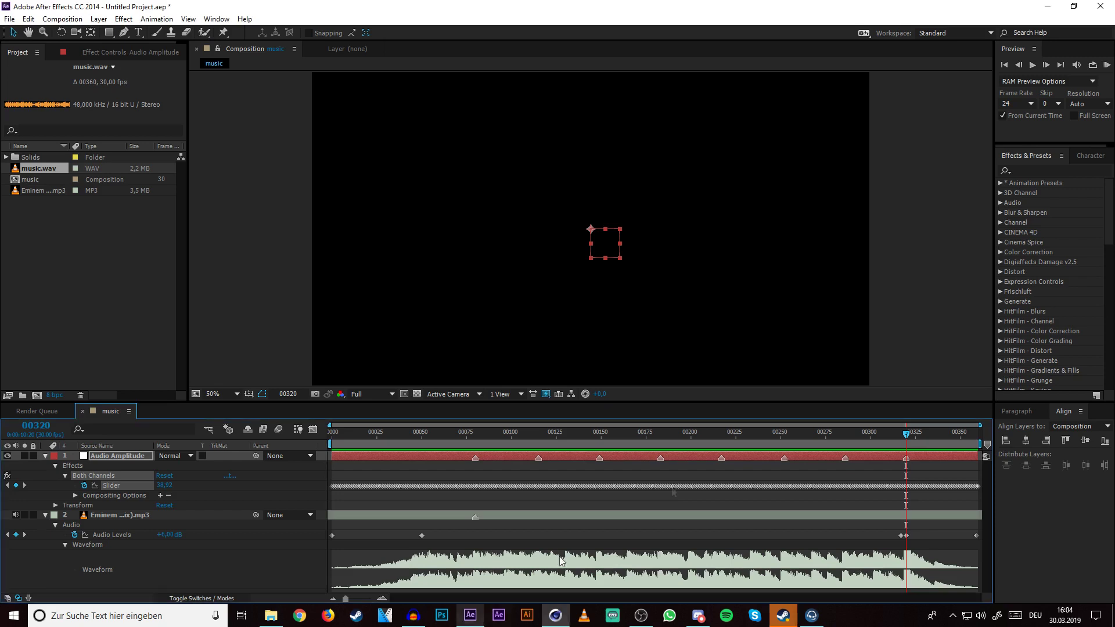
{"action": "left_click", "coordinate": [1100, 6]}
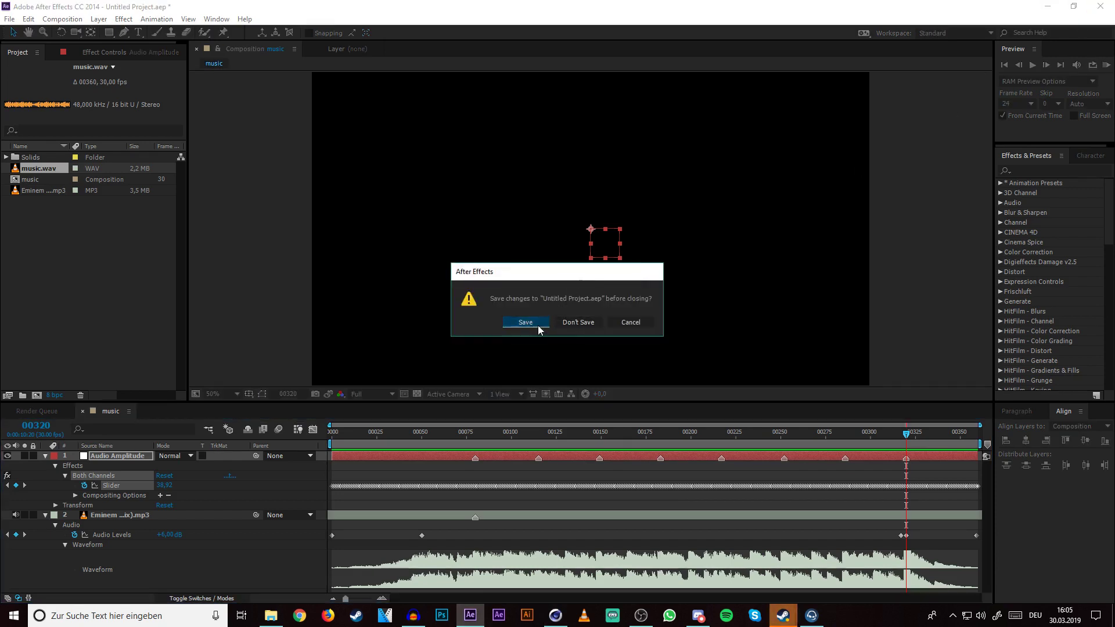
{"action": "left_click", "coordinate": [631, 322]}
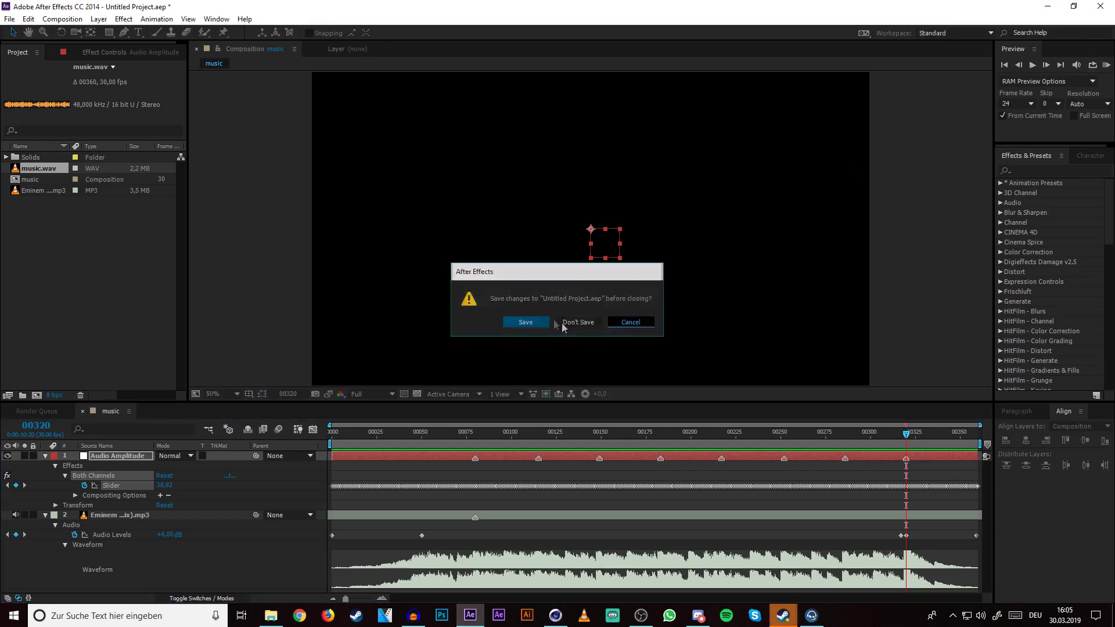
{"action": "left_click", "coordinate": [1100, 6]}
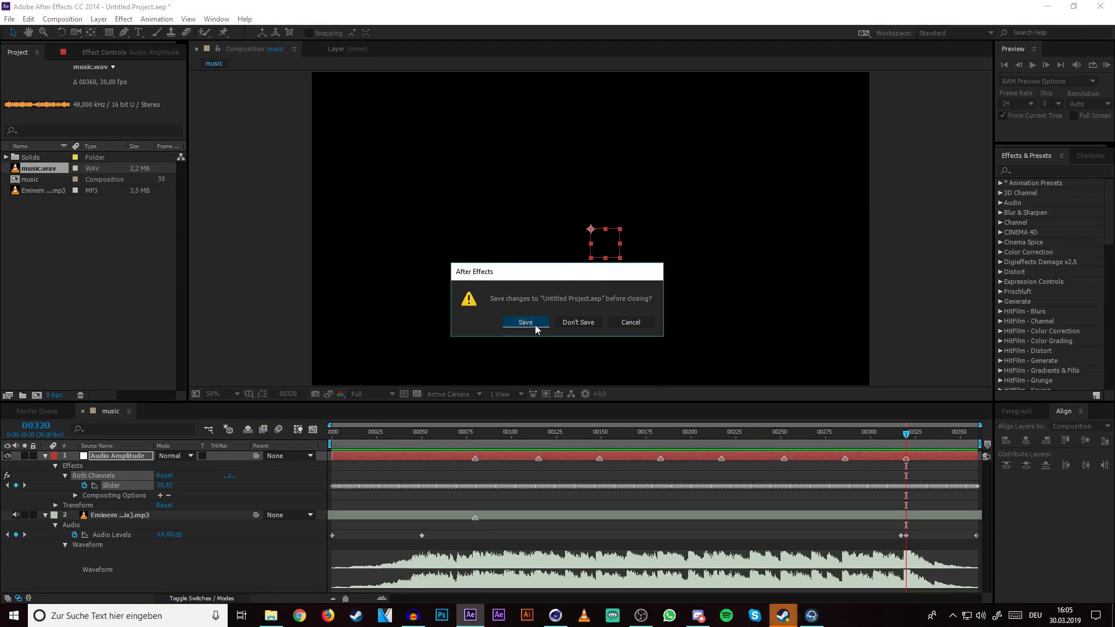
{"action": "left_click", "coordinate": [534, 328]}
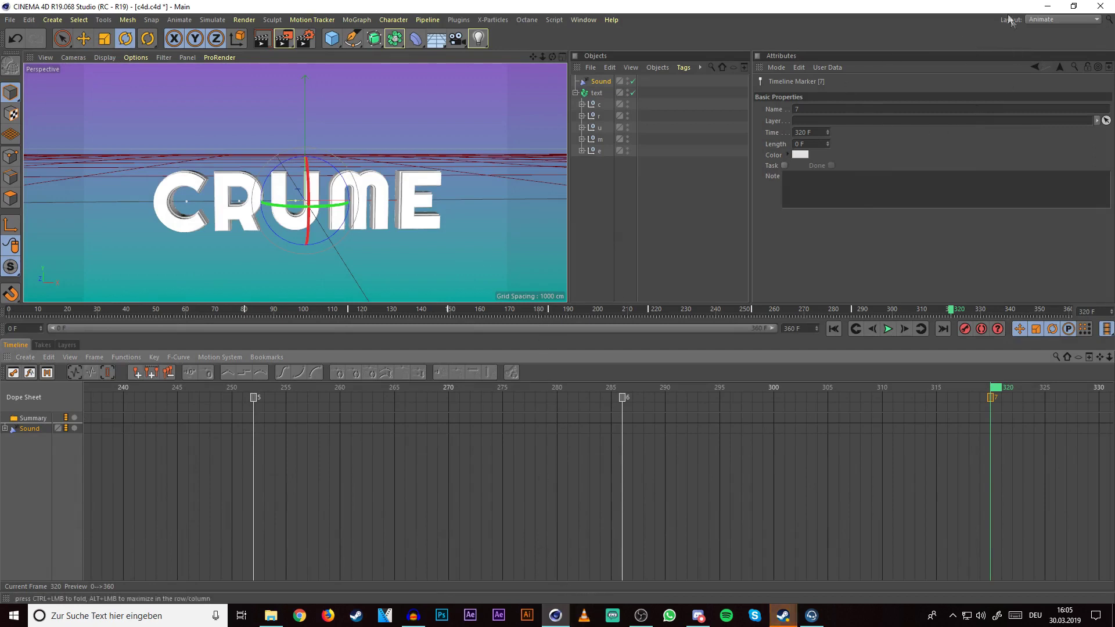
Step: Switch to the Standard layout and move the playhead back to frame 60
{"action": "left_click", "coordinate": [1044, 20]}
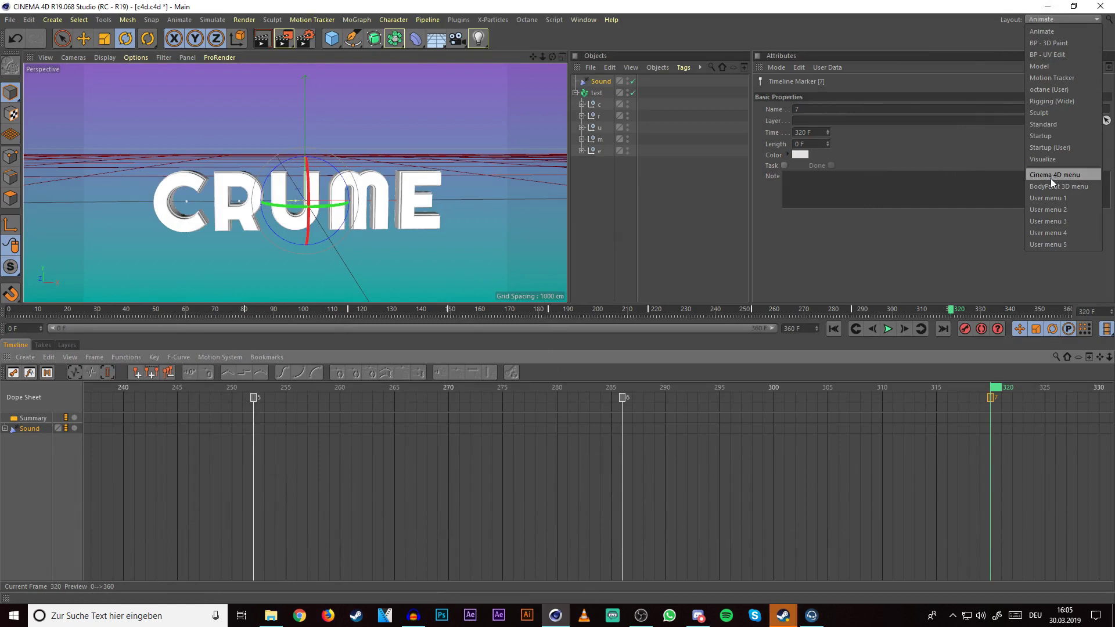
{"action": "left_click", "coordinate": [1054, 126]}
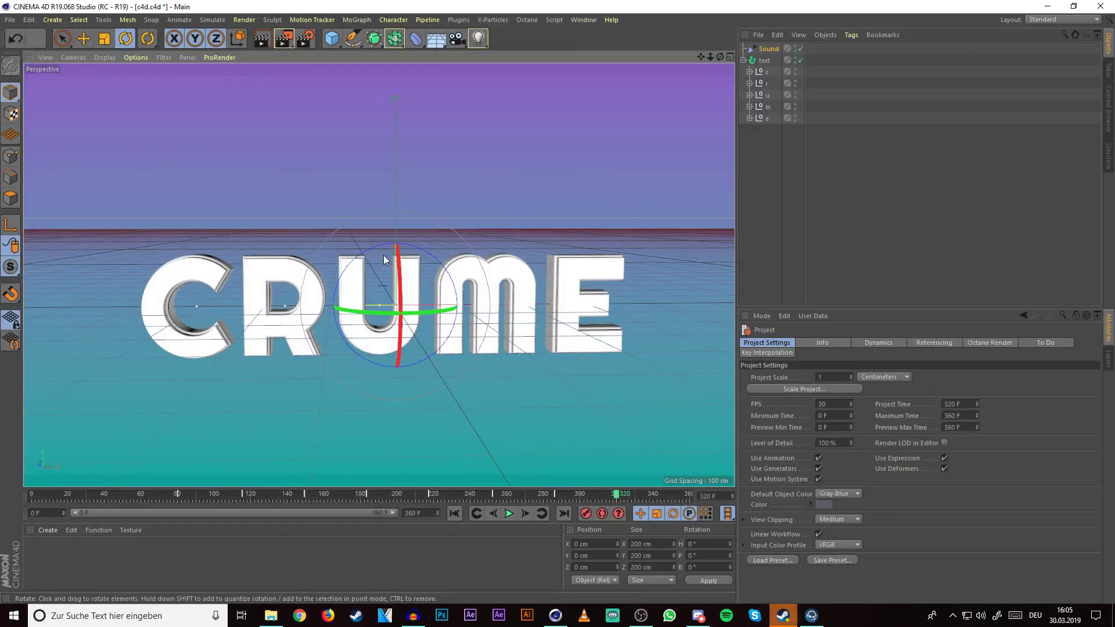
{"action": "left_click_drag", "start_coordinate": [266, 494], "coordinate": [141, 497]}
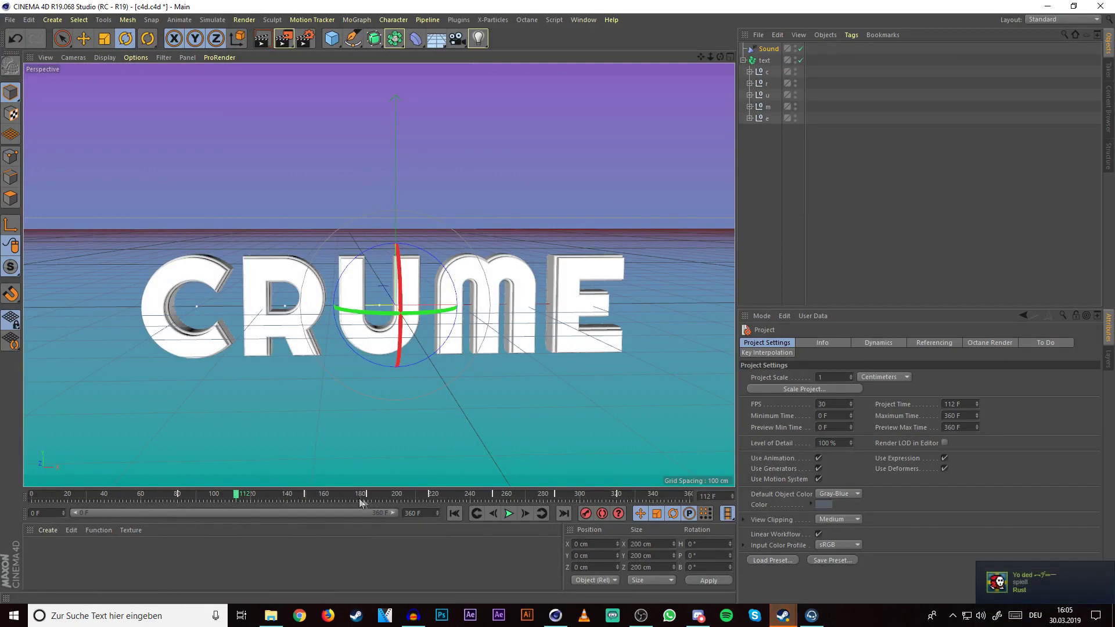
Step: Pause the CRUME animation at frame 145
{"action": "left_click", "coordinate": [509, 514]}
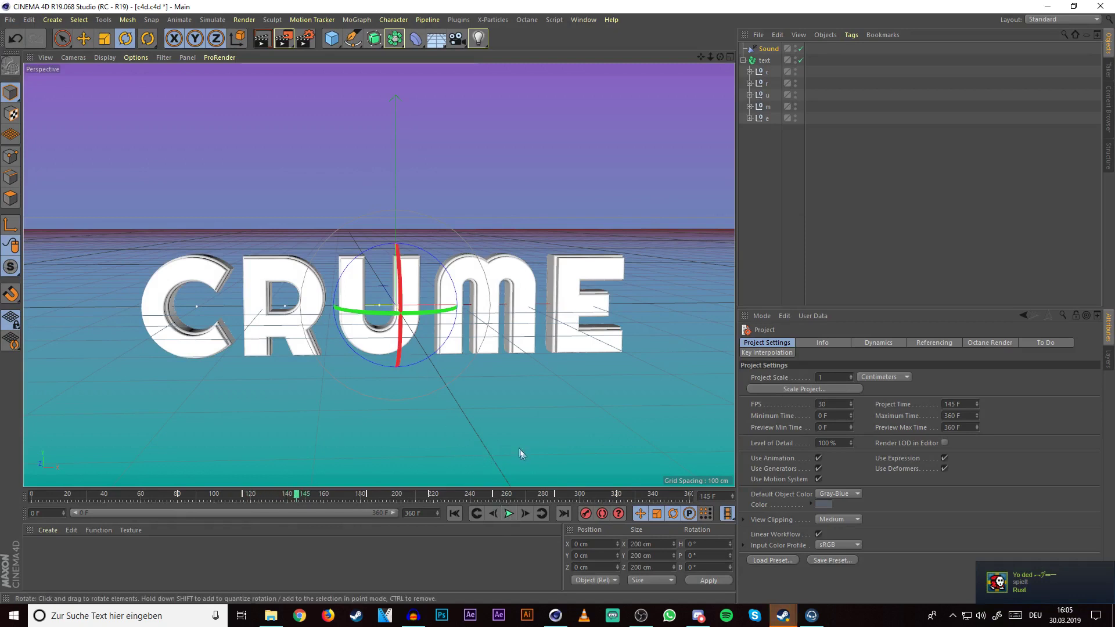
{"action": "mouse_move", "coordinate": [785, 622]}
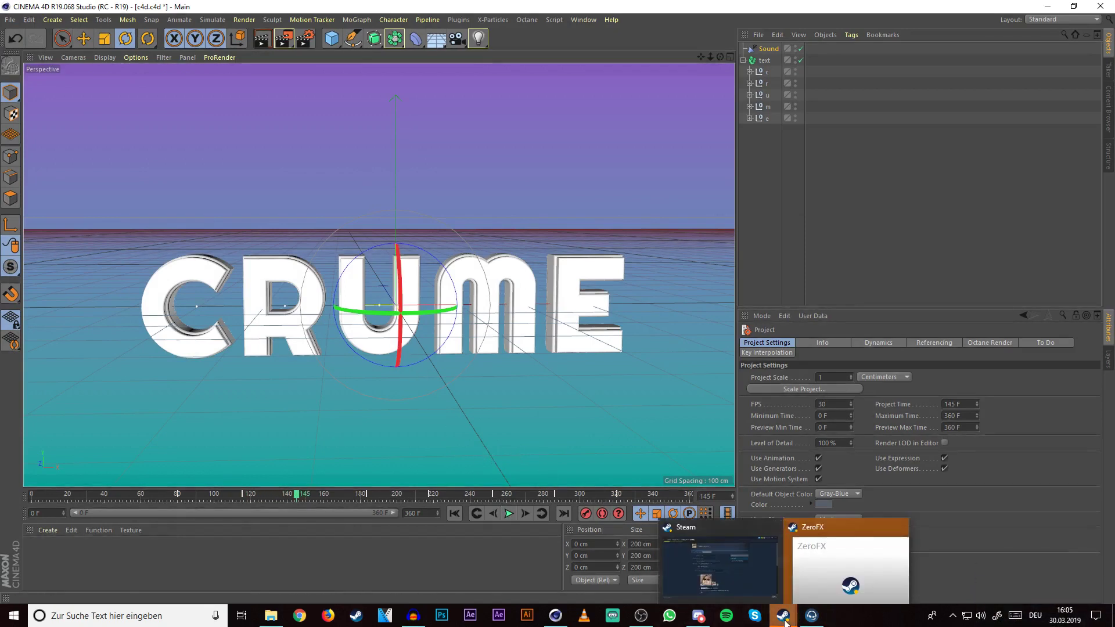